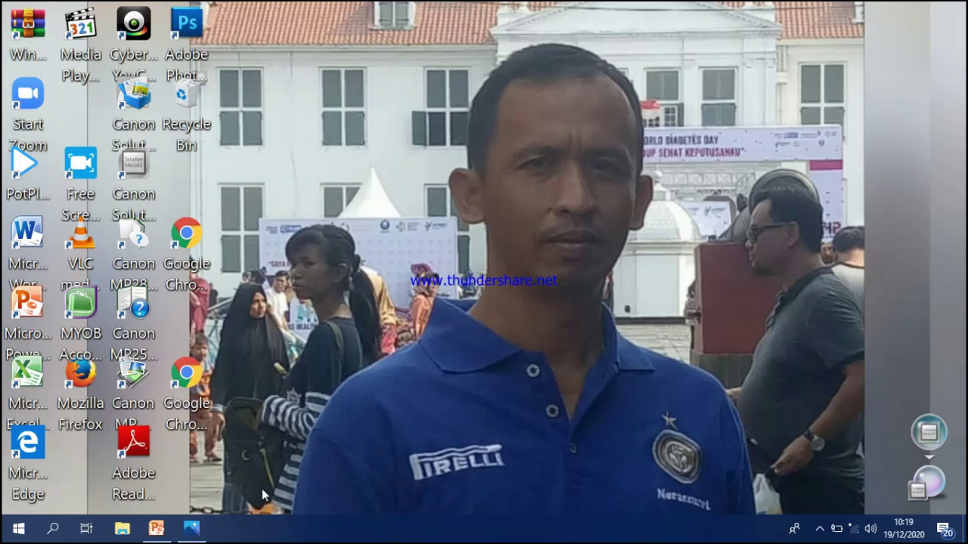
# Step: Switch to PowerPoint and present the lesson outline slide of the PERSENTSI BAGIA 2 presentation full screen, then leave the show
pyautogui.click(158, 529)
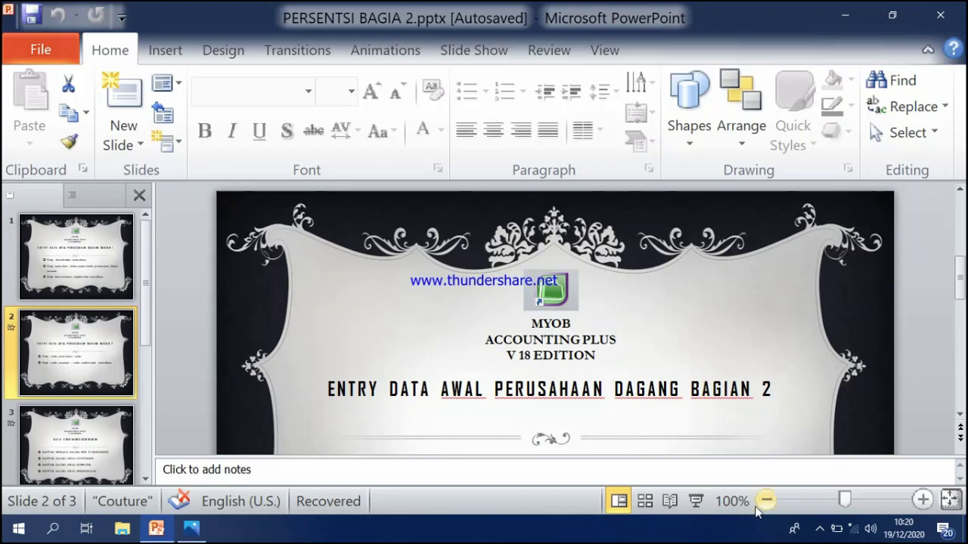
pyautogui.click(696, 501)
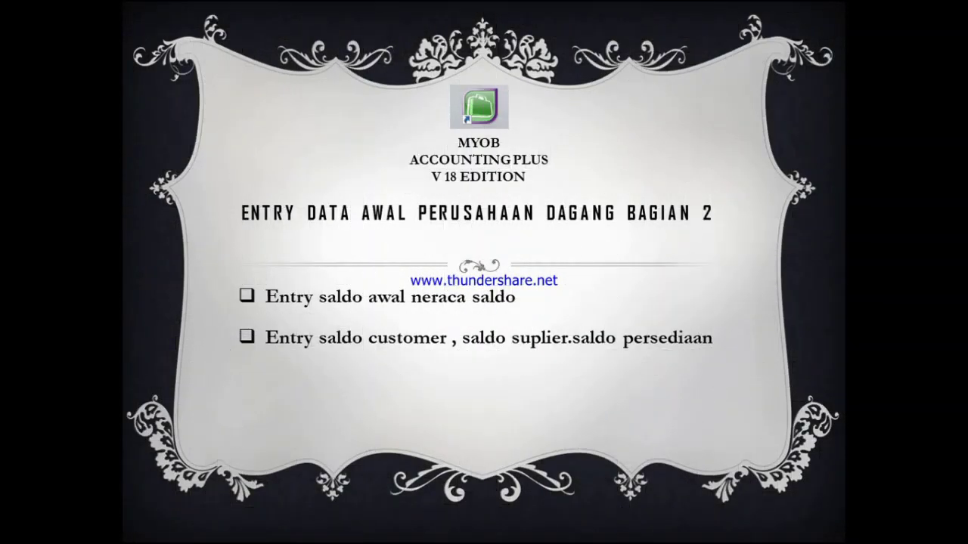
pyautogui.press('Left')
pyautogui.press('Escape')
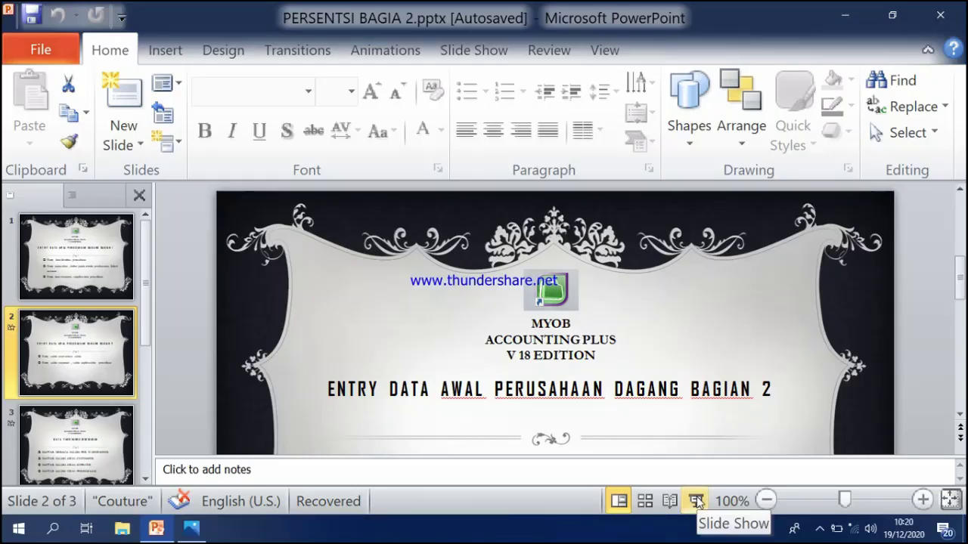
# Step: Review the receivables, payables and inventory, and trial balance images in Photos, then minimize Photos and PowerPoint to reach the desktop
pyautogui.click(191, 528)
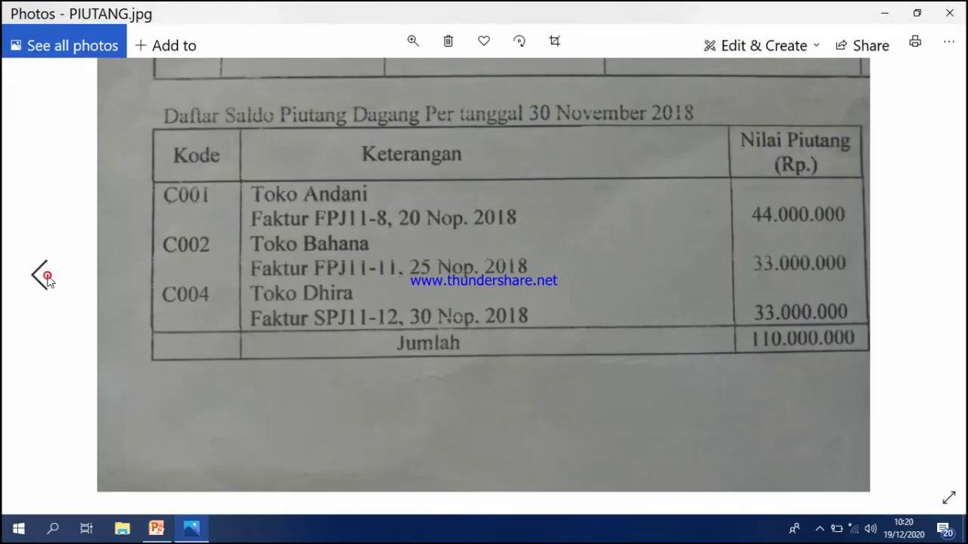
pyautogui.click(42, 276)
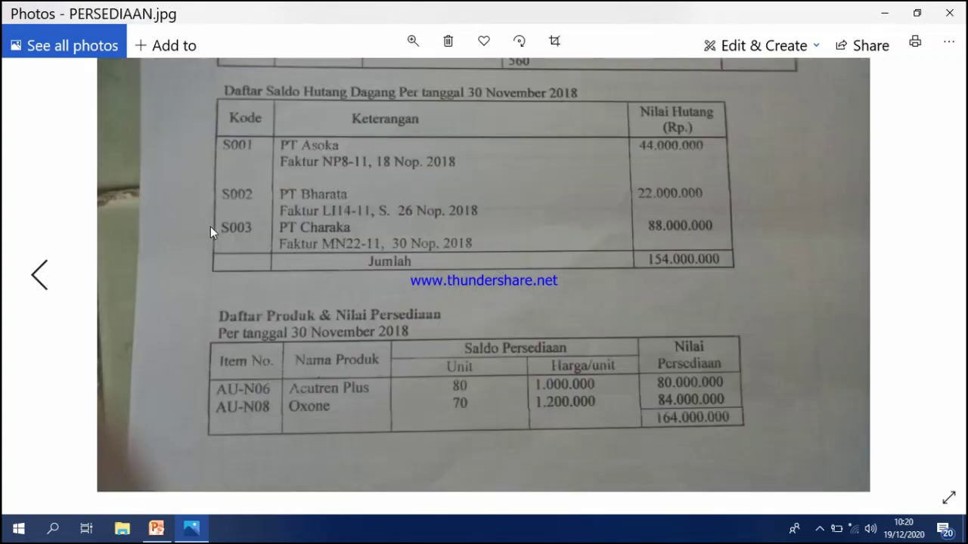
pyautogui.click(42, 277)
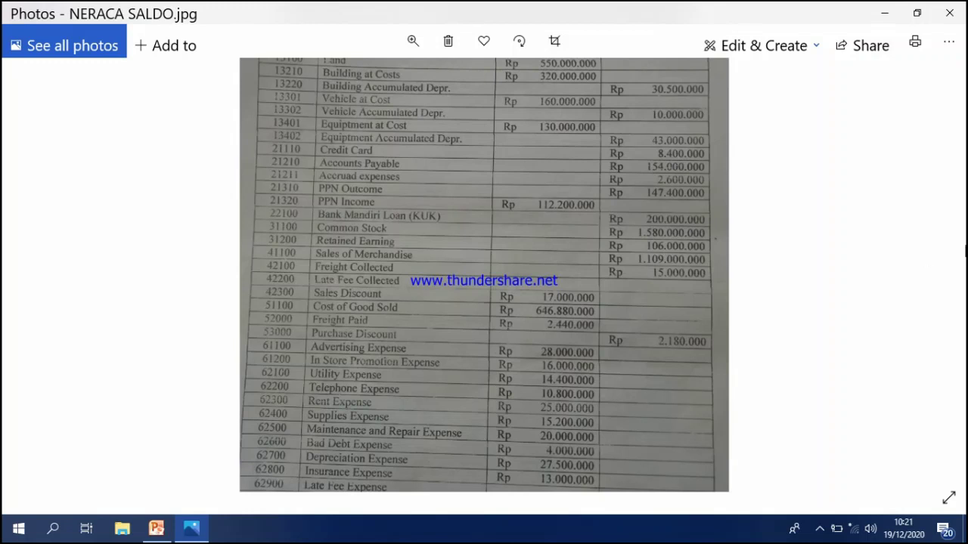
pyautogui.click(920, 257)
pyautogui.doubleClick(909, 286)
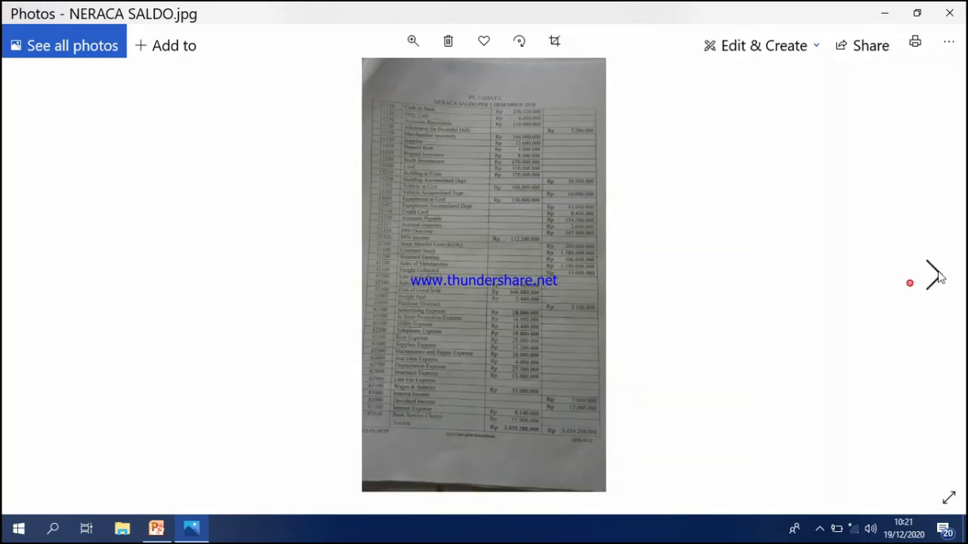
pyautogui.click(935, 275)
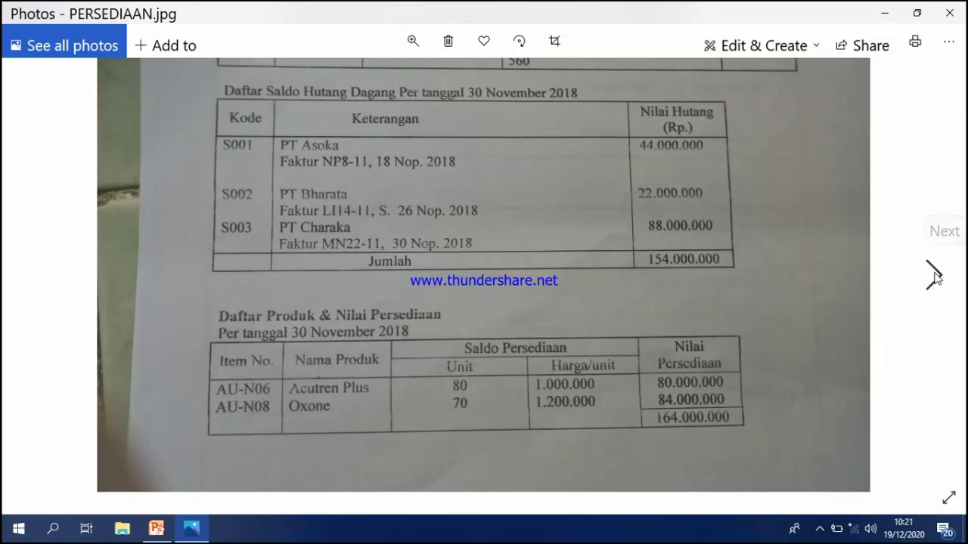
pyautogui.click(933, 276)
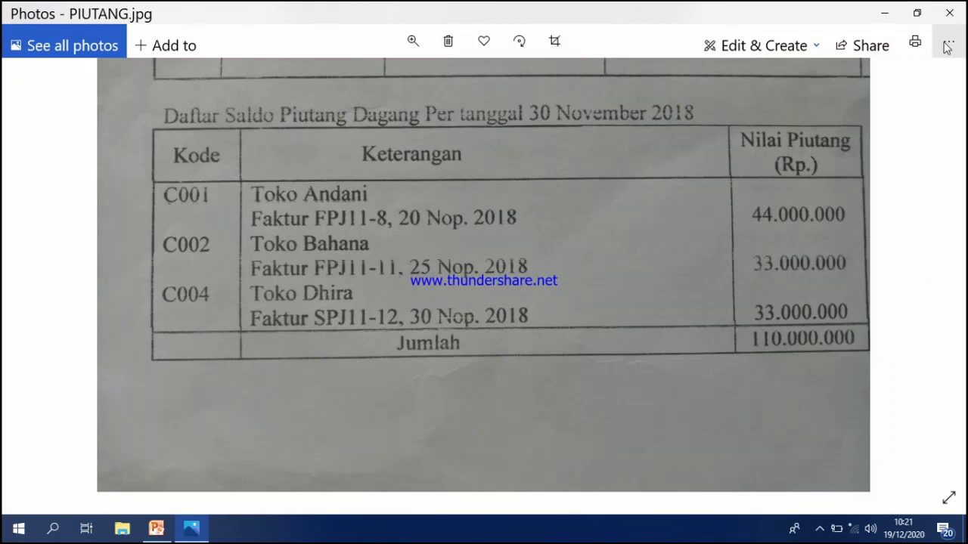
pyautogui.click(889, 19)
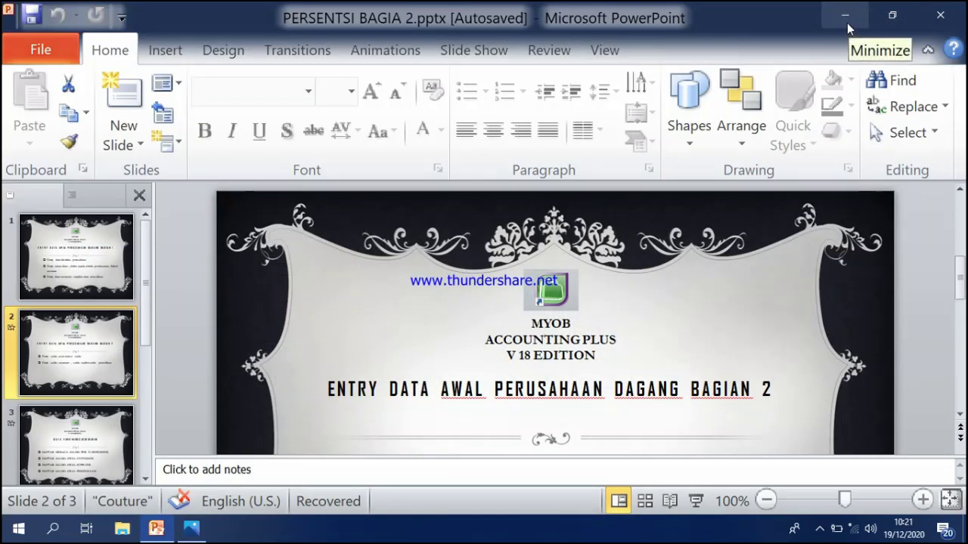
pyautogui.click(846, 19)
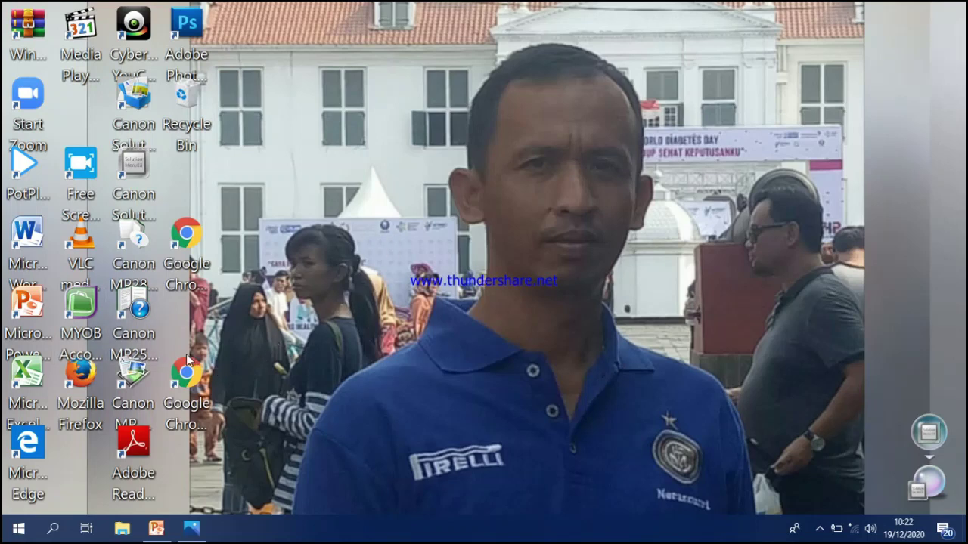
# Step: Launch MYOB Accounting, open the company file PT CAHAYA.myo from drive D, and sign on with the default user ID
pyautogui.click(91, 327)
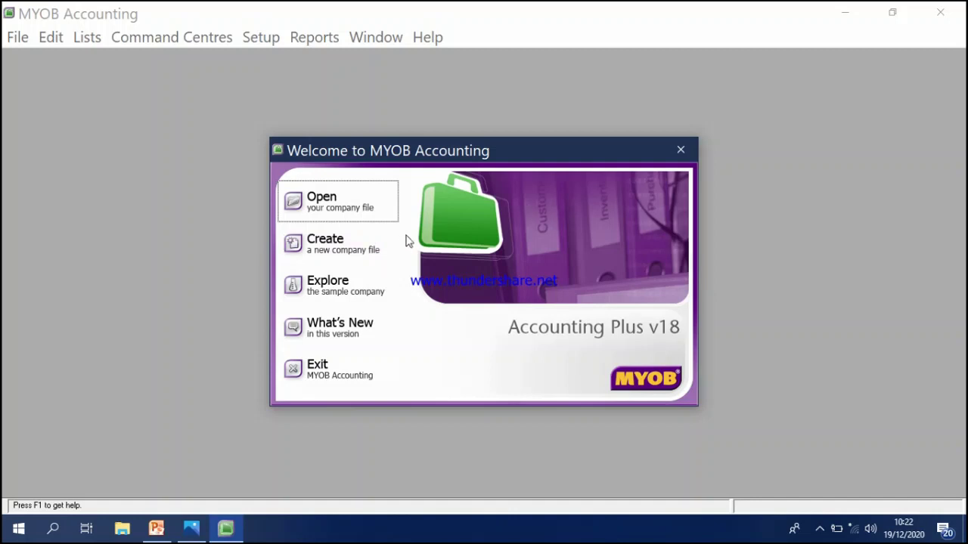
pyautogui.click(348, 218)
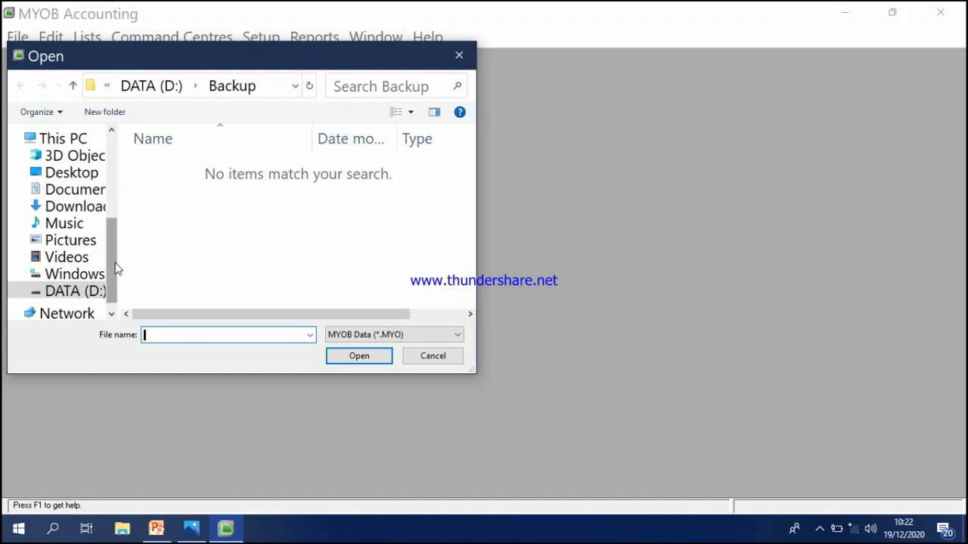
pyautogui.click(84, 294)
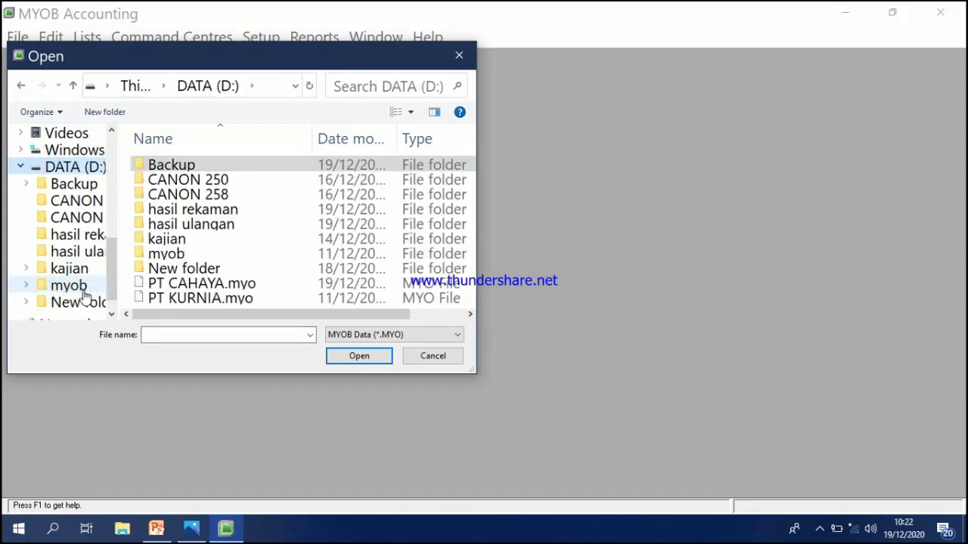
pyautogui.doubleClick(223, 288)
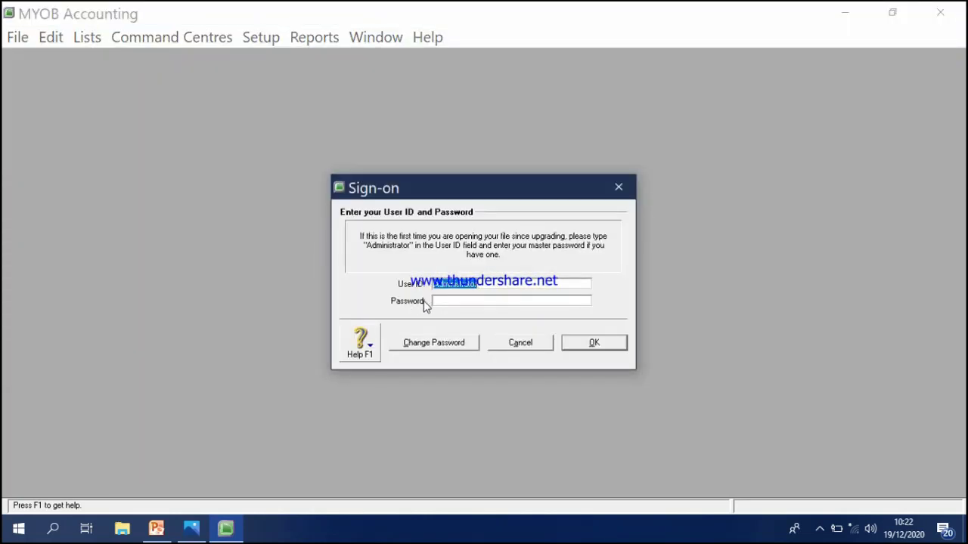
pyautogui.click(605, 348)
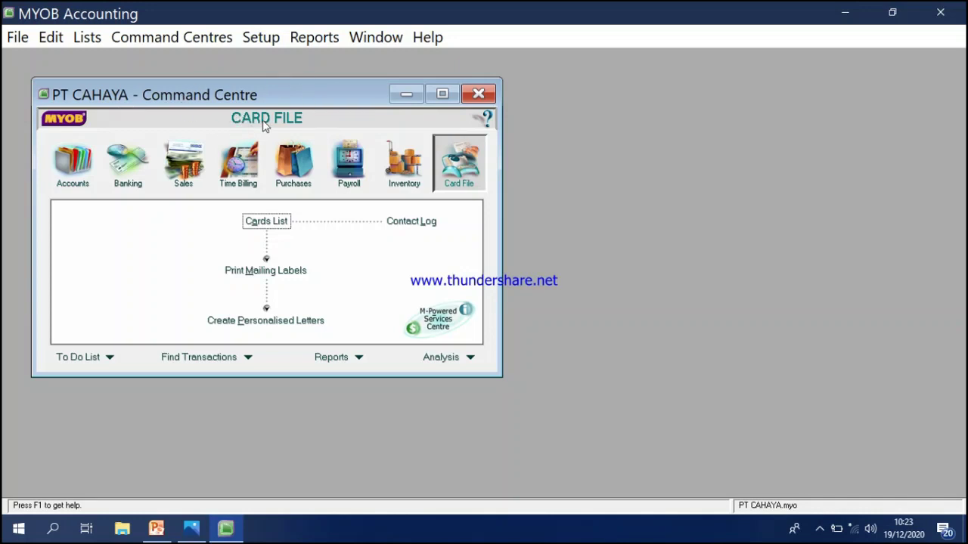
# Step: Look at the list of all accounts for PT CAHAYA and close it again
pyautogui.click(76, 182)
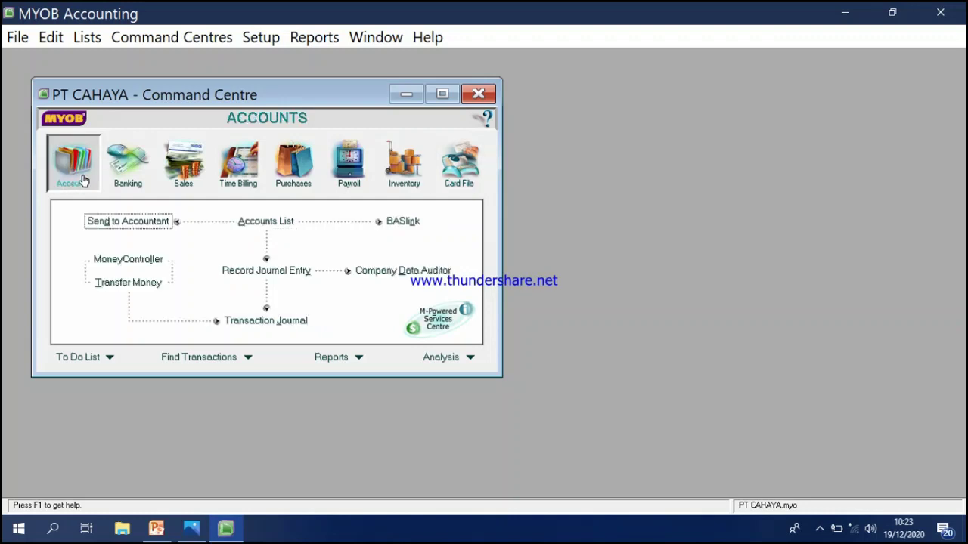
pyautogui.click(284, 224)
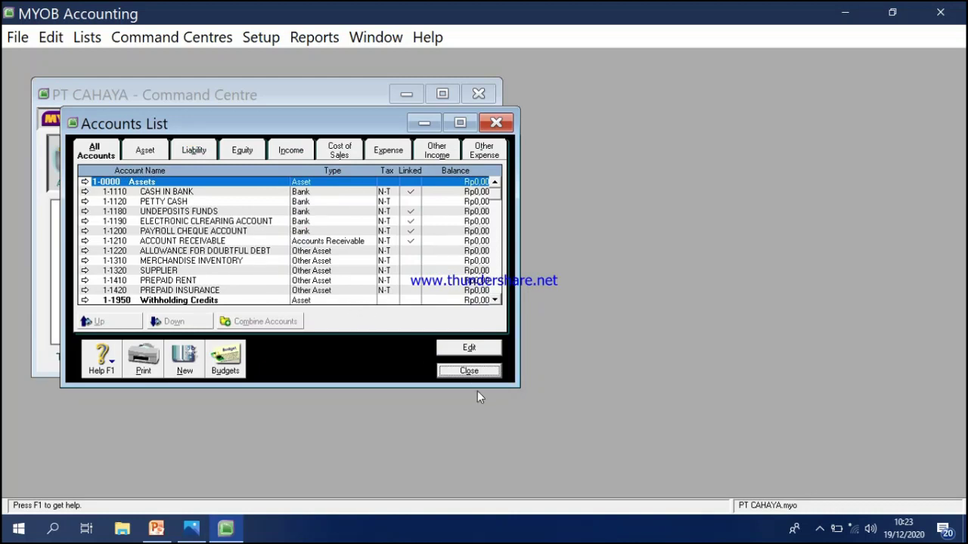
pyautogui.click(469, 372)
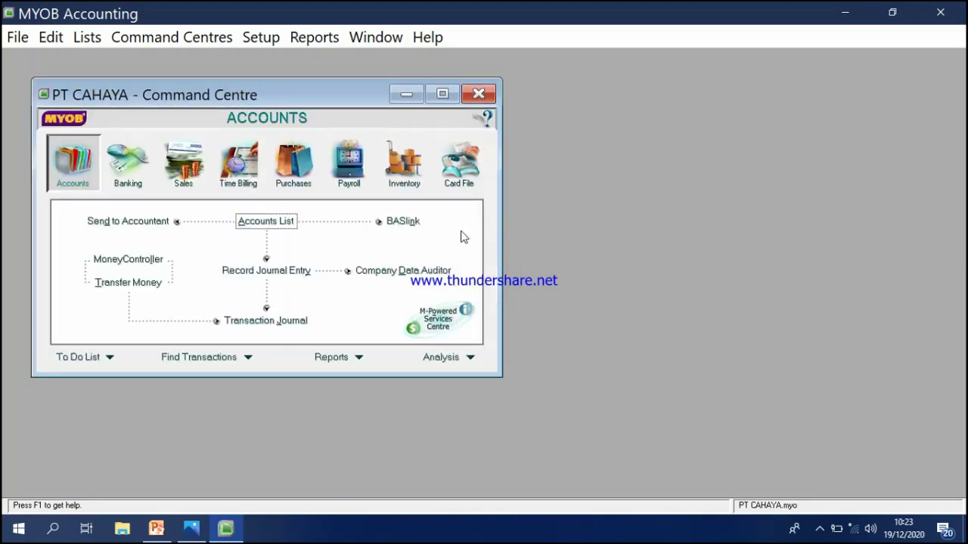
# Step: Check the customer and supplier cards in the Cards List, then close the list
pyautogui.click(461, 184)
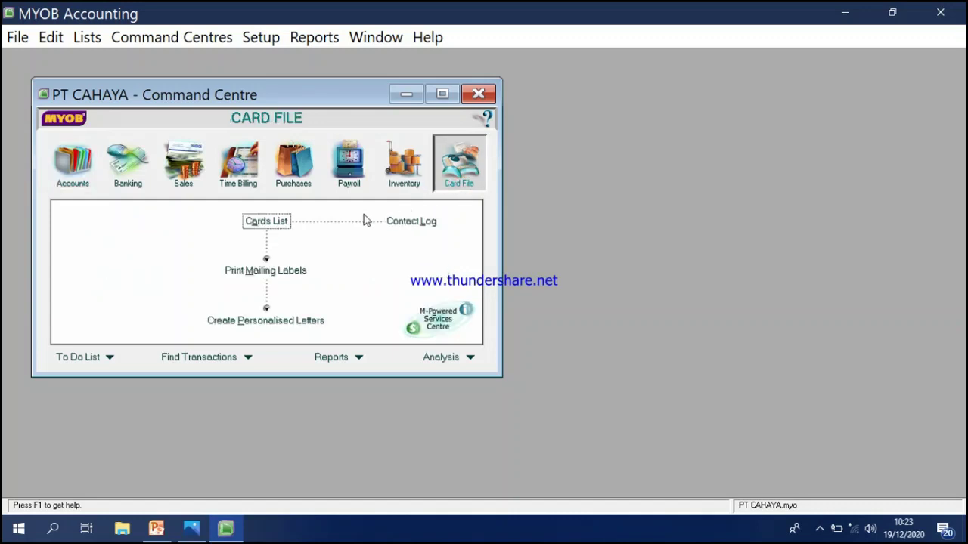
pyautogui.click(267, 222)
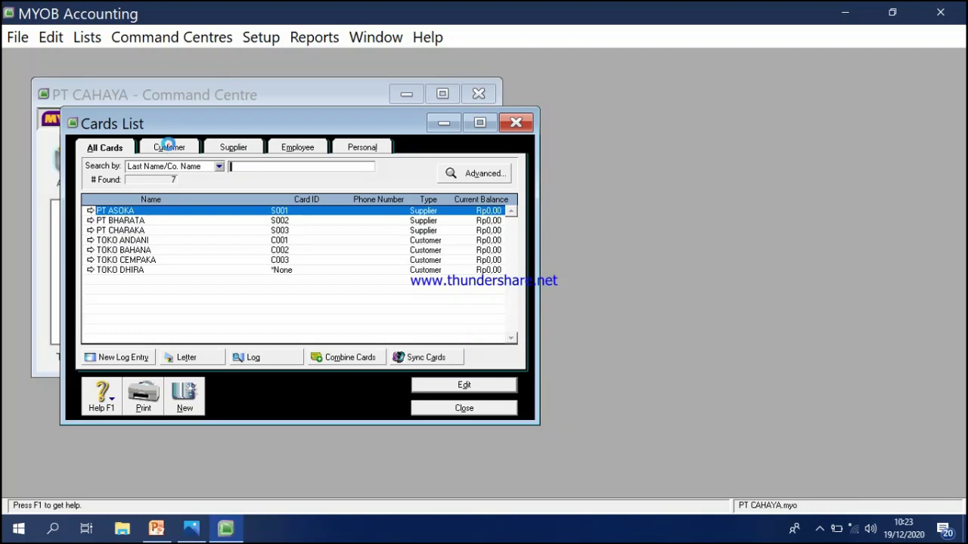
pyautogui.click(168, 148)
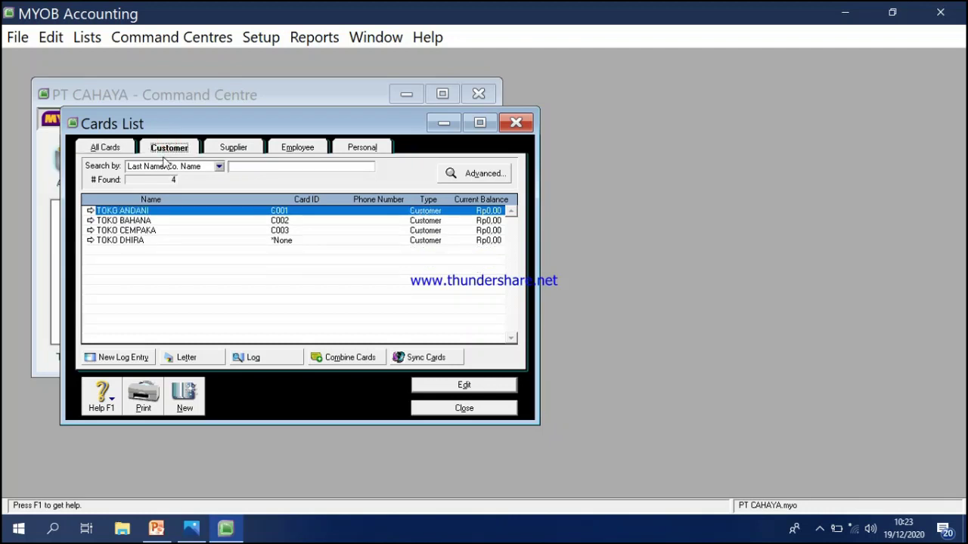
pyautogui.click(236, 148)
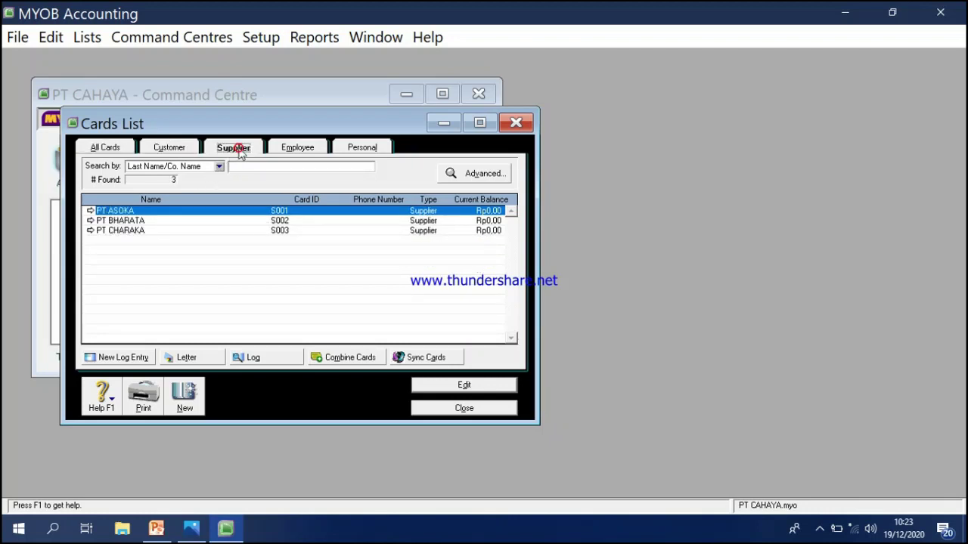
pyautogui.click(463, 408)
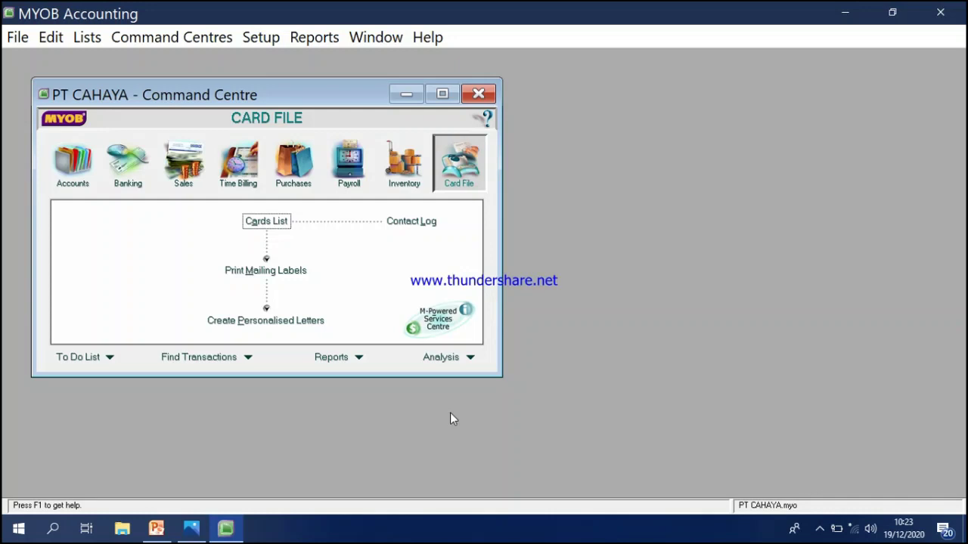
# Step: Open the account opening balances setup and maximize its window
pyautogui.click(259, 40)
pyautogui.moveTo(296, 85)
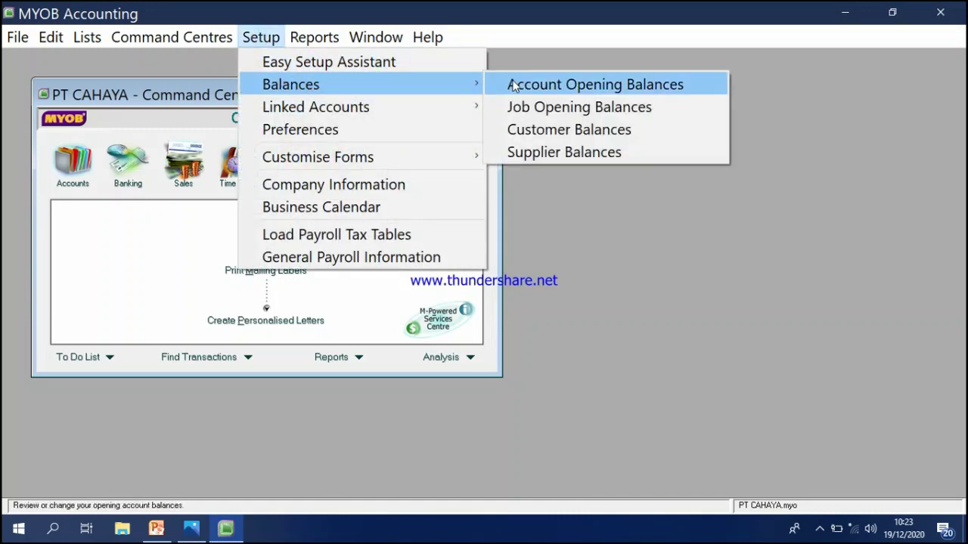
pyautogui.click(551, 85)
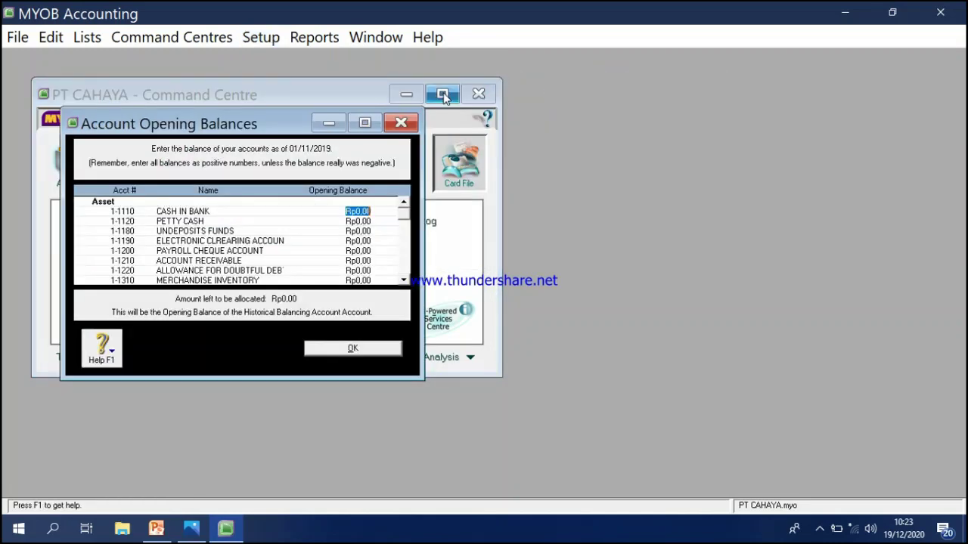
pyautogui.click(364, 123)
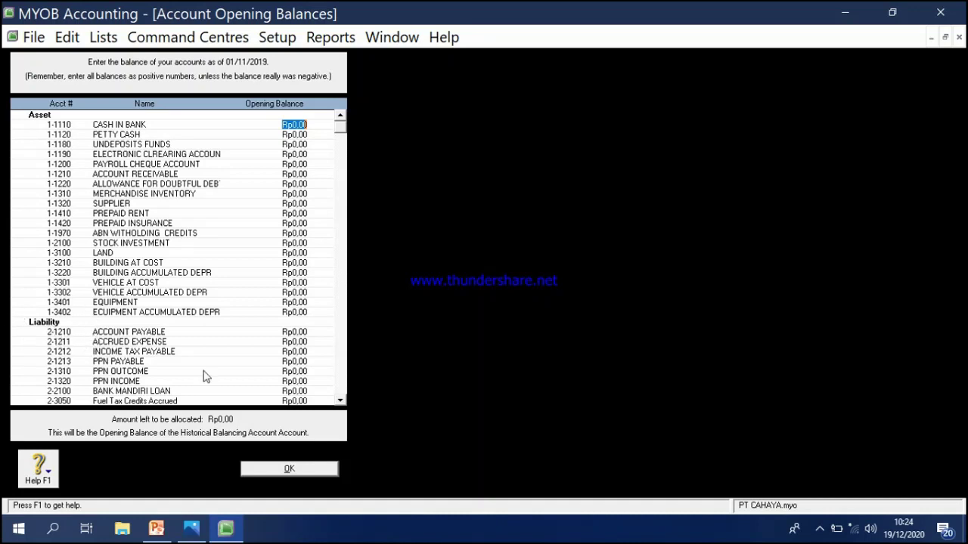
# Step: Examine the opening balance accounts from Asset through Other Expense and return to the start of the list
pyautogui.click(341, 401)
pyautogui.click(340, 401)
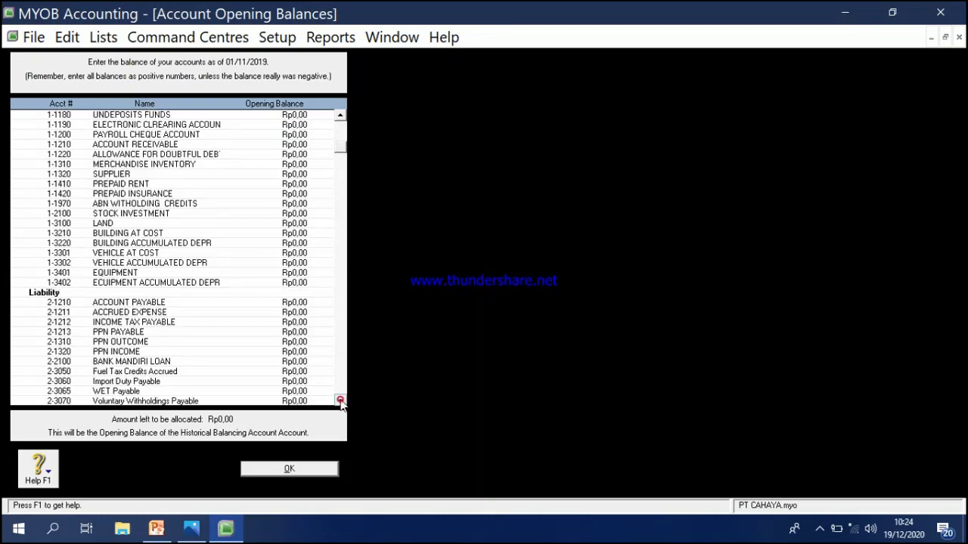
pyautogui.click(340, 401)
pyautogui.moveTo(340, 401); pyautogui.dragTo(341, 401)
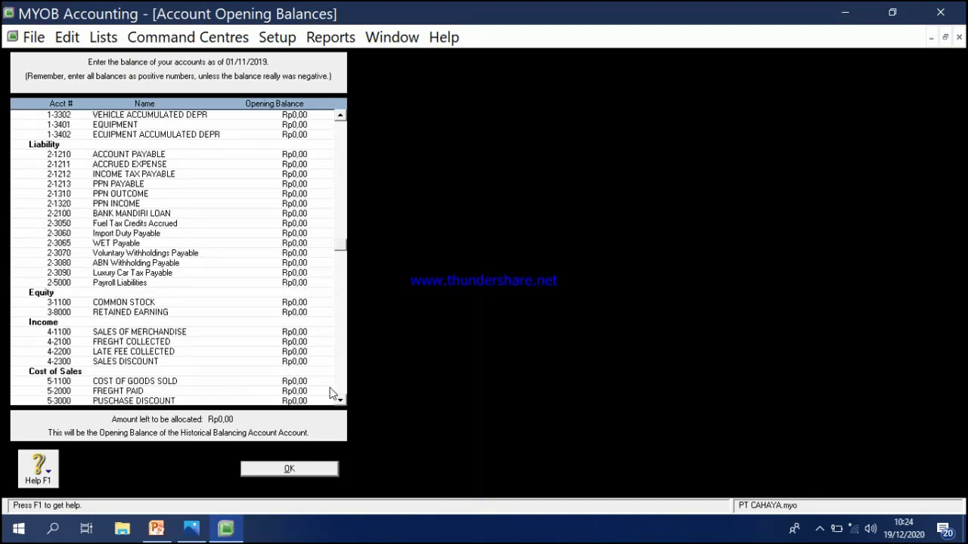
pyautogui.moveTo(341, 403); pyautogui.dragTo(340, 403)
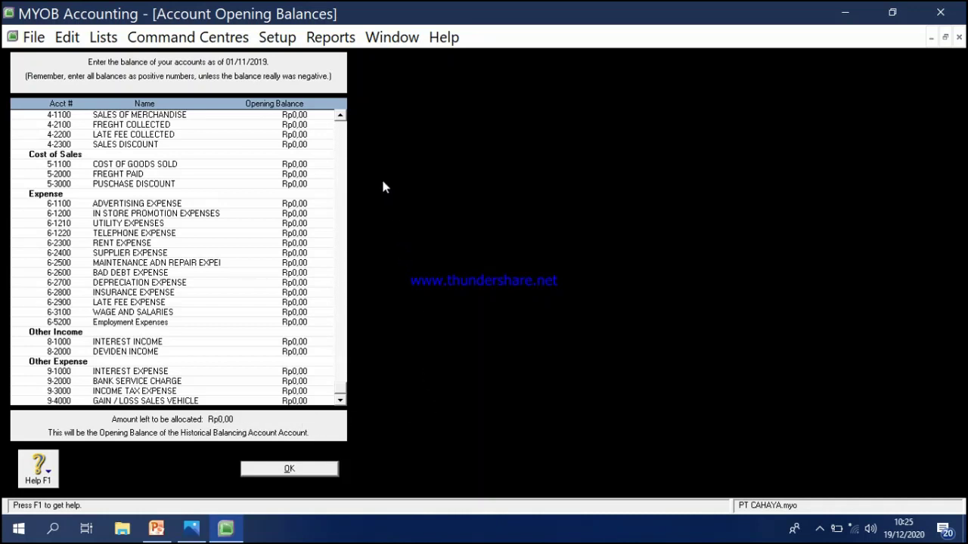
pyautogui.click(340, 115)
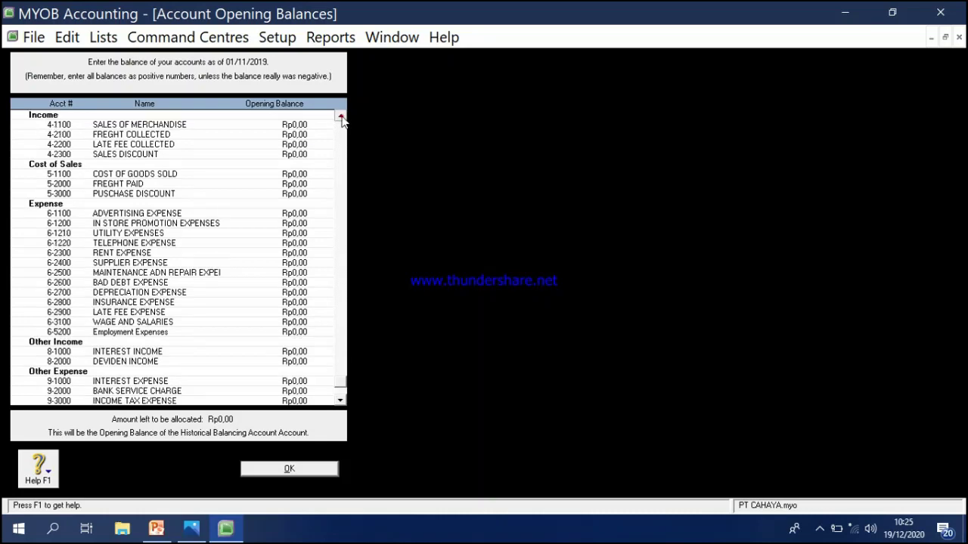
pyautogui.click(340, 115)
pyautogui.click(340, 116)
pyautogui.moveTo(340, 117); pyautogui.dragTo(341, 121)
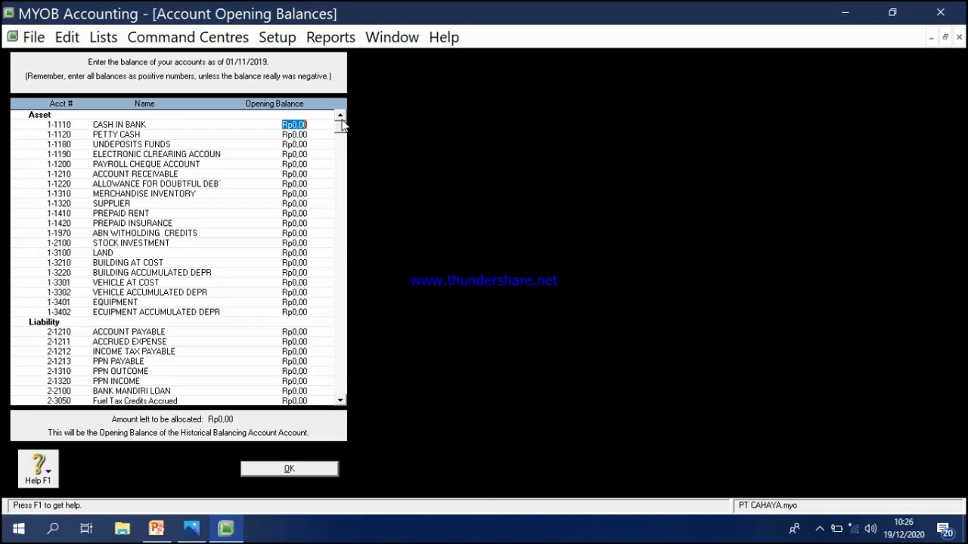
# Step: Enter an opening balance of Rp2.761.200.000,00 for the CASH IN BANK account
pyautogui.write('2.')
pyautogui.write('76')
pyautogui.write('1.200.0')
pyautogui.write('00000')
pyautogui.press('Tab')
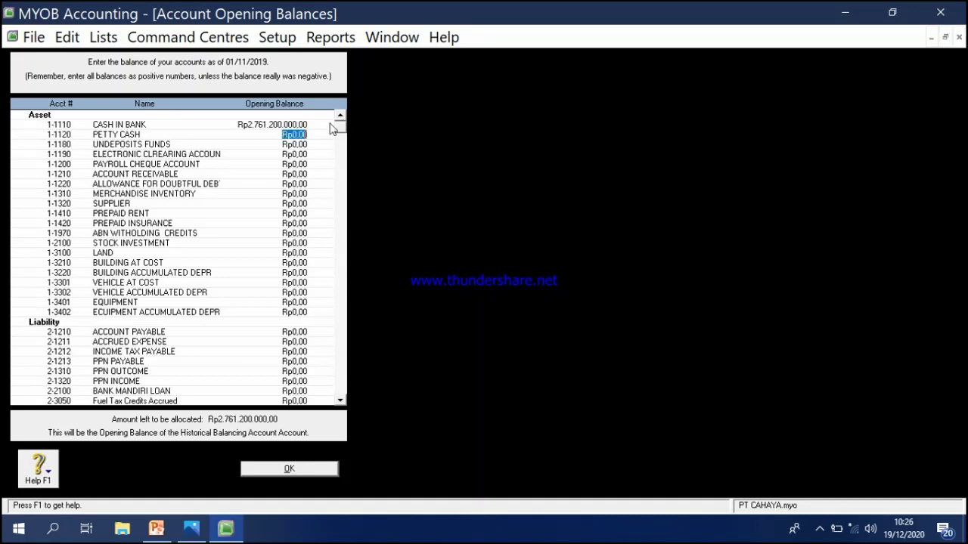
# Step: Correct the opening balance of the CASH IN BANK account to Rp276.120.000,00
pyautogui.click(299, 124)
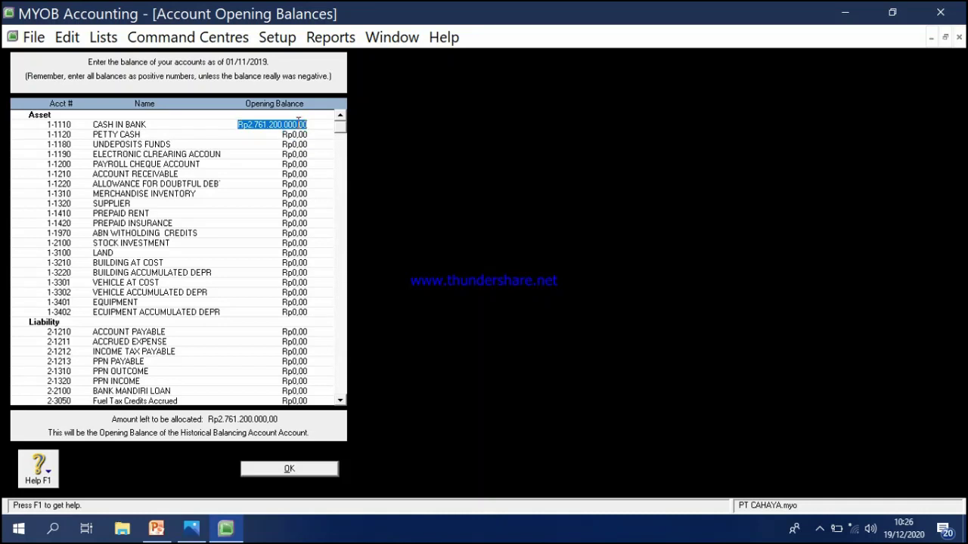
pyautogui.click(298, 123)
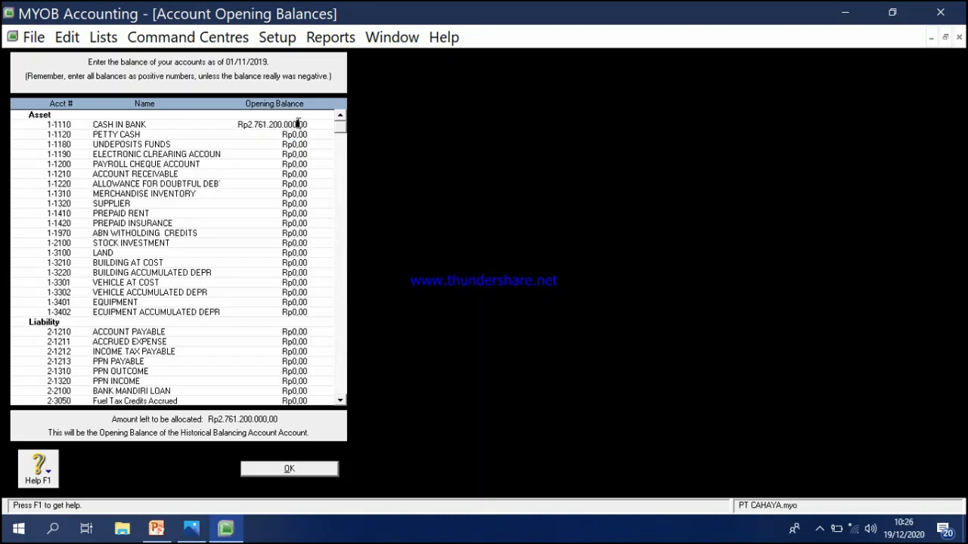
pyautogui.press('BackSpace')
pyautogui.press('Tab')
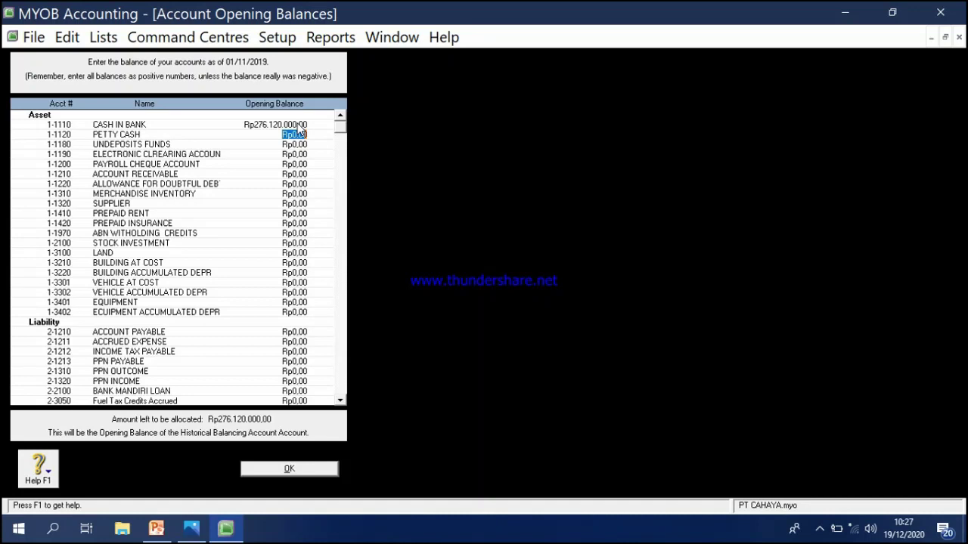
# Step: Enter opening balances of Rp6.000.000,00 for PETTY CASH and Rp110.000.000,00 for ACCOUNT RECEIVABLE
pyautogui.write('6.000.000')
pyautogui.press('Tab')
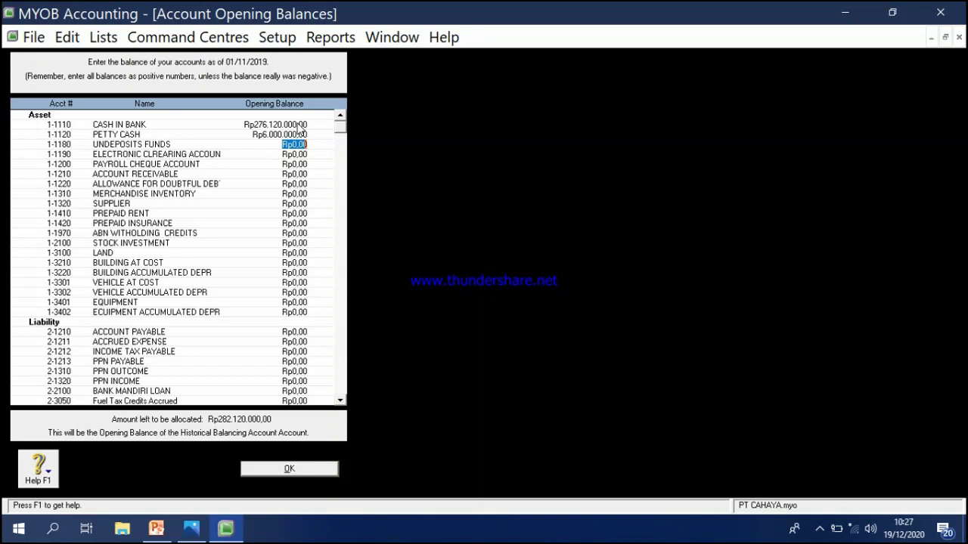
pyautogui.press('Tab')
pyautogui.press('Tab')
pyautogui.press('Tab')
pyautogui.write('110000000')
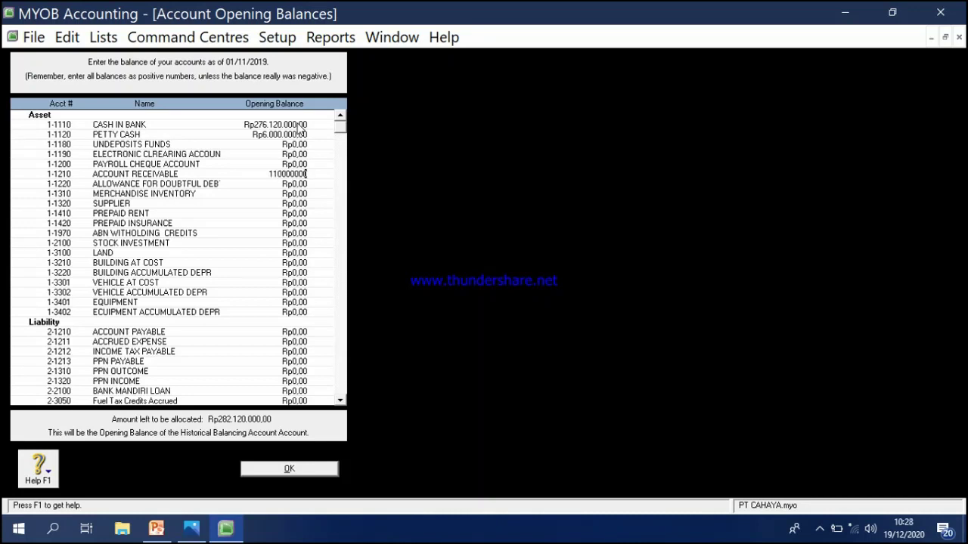
pyautogui.press('Tab')
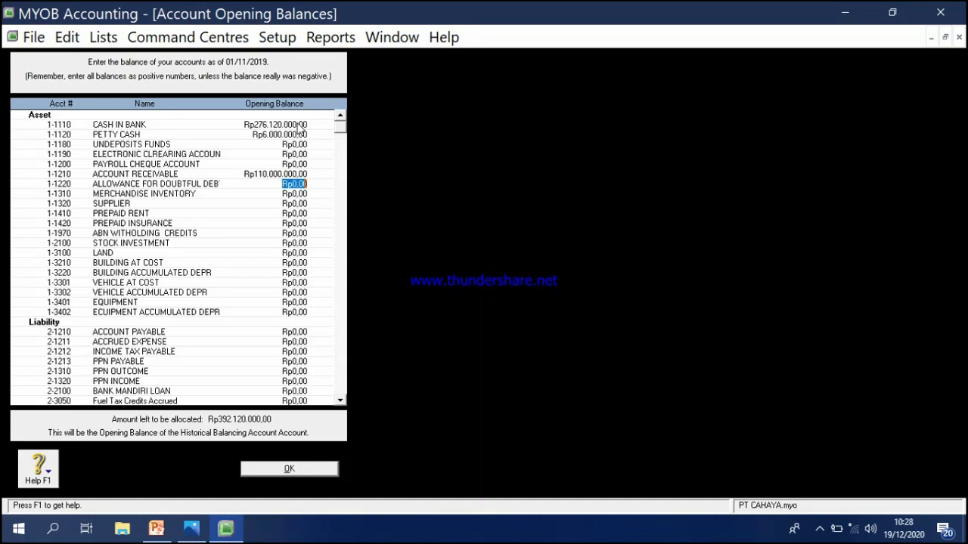
# Step: Enter a negative opening balance of -Rp7.200.000,00 for the allowance for doubtful debt account
pyautogui.press('BackSpace')
pyautogui.write('-Rp')
pyautogui.write('7.20')
pyautogui.write('0.0')
pyautogui.write('00000')
pyautogui.press('Tab')
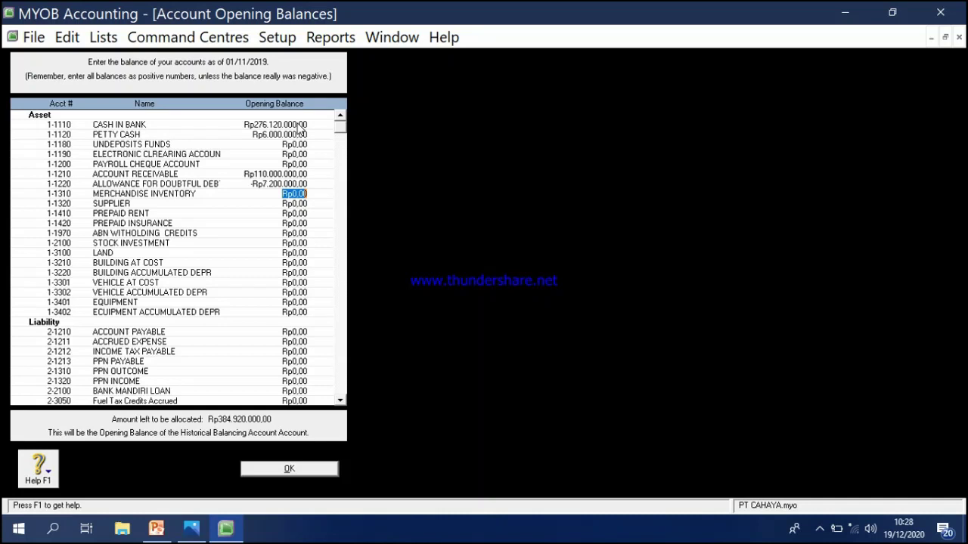
# Step: Enter an opening balance of Rp154.000.000,00 for the ACCOUNT PAYABLE account under Liability
pyautogui.press('Down')
pyautogui.press('Down')
pyautogui.press('Down')
pyautogui.press('Down')
pyautogui.press('Down')
pyautogui.press('Down')
pyautogui.press('Down')
pyautogui.press('Down')
pyautogui.press('Down')
pyautogui.press('Down')
pyautogui.press('Down')
pyautogui.press('Down')
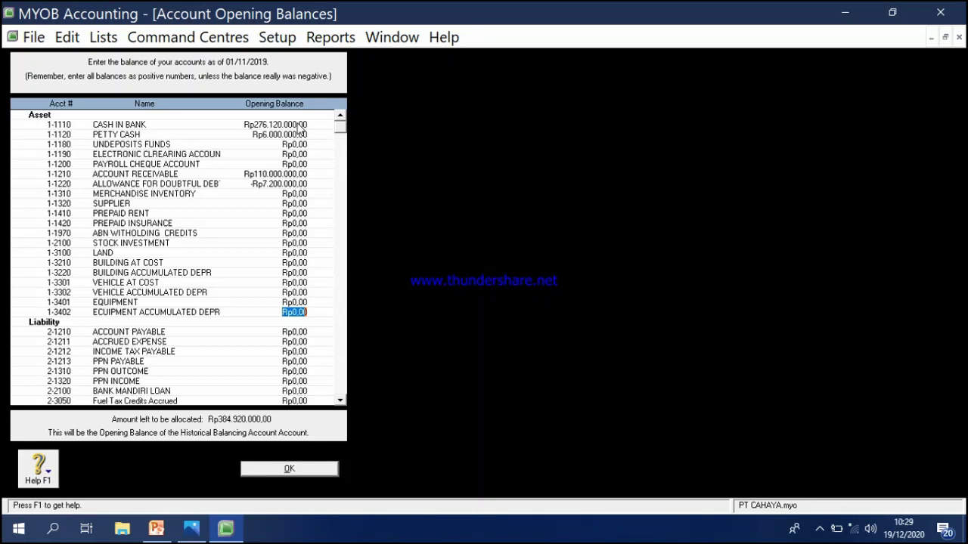
pyautogui.press('Down')
pyautogui.press('Down')
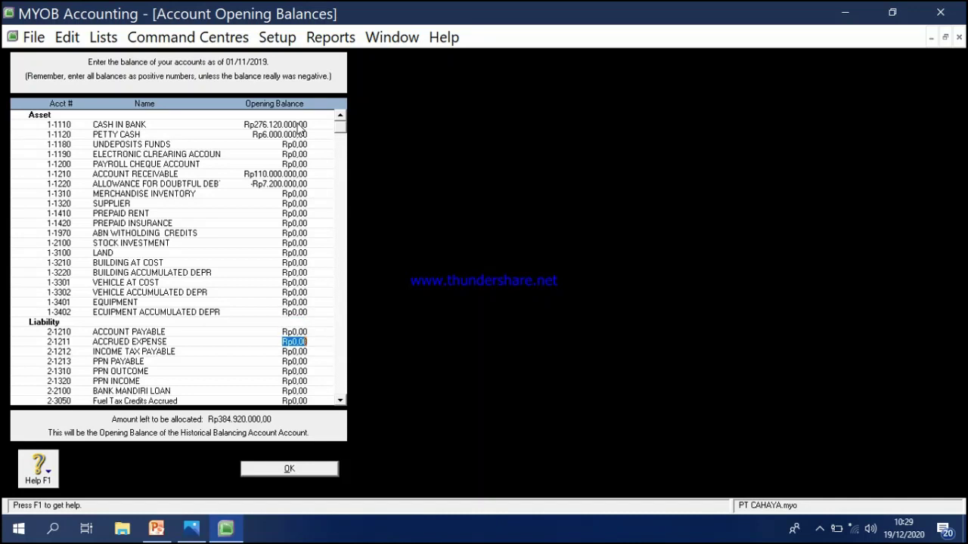
pyautogui.press('Up')
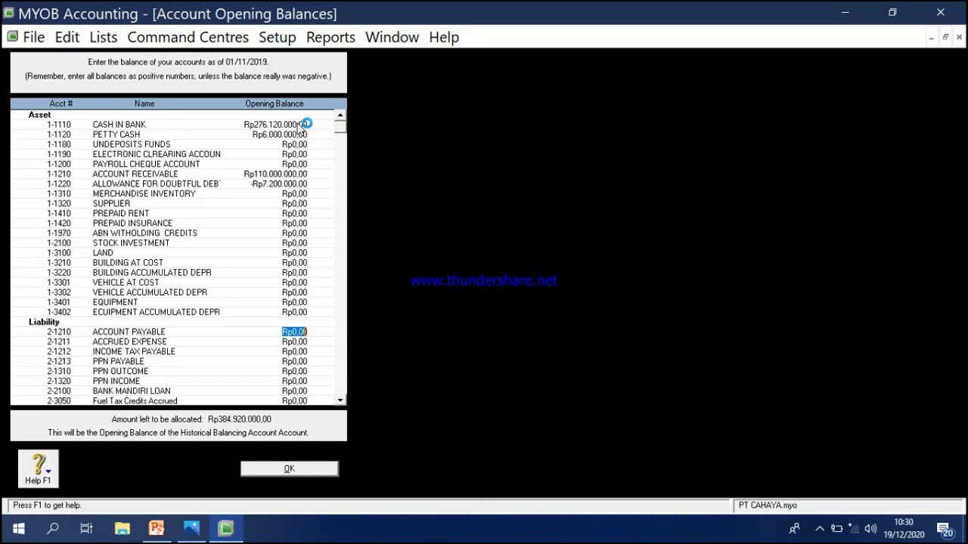
pyautogui.write('154.000.000')
pyautogui.press('Tab')
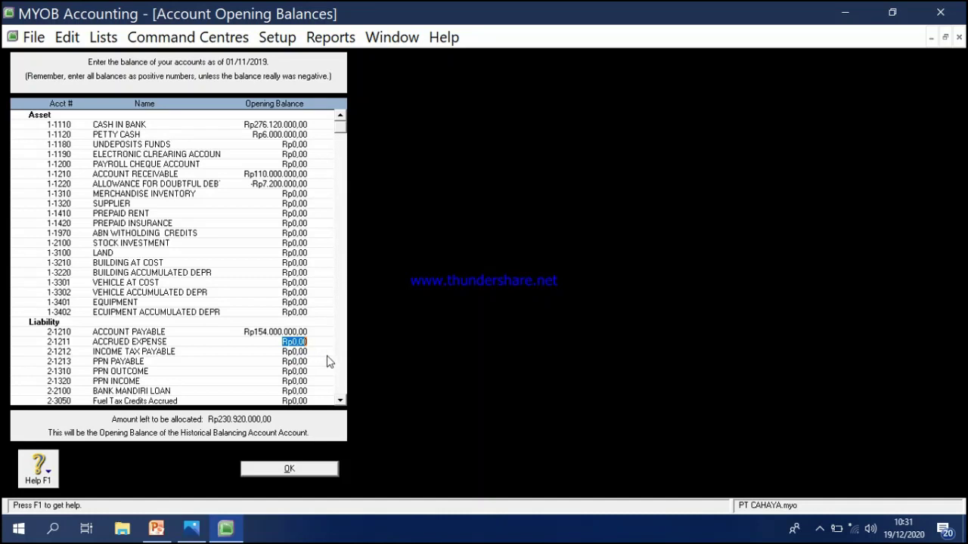
# Step: Enter an opening balance of Rp164.000.000,00 for the MERCHANDISE INVENTORY account under Asset
pyautogui.moveTo(342, 400); pyautogui.dragTo(342, 401)
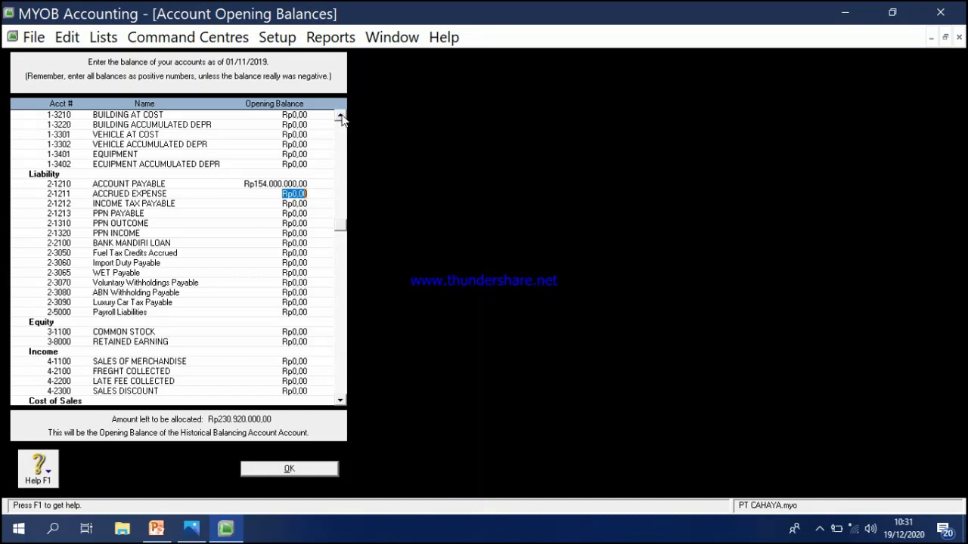
pyautogui.scroll(3, 341, 119)
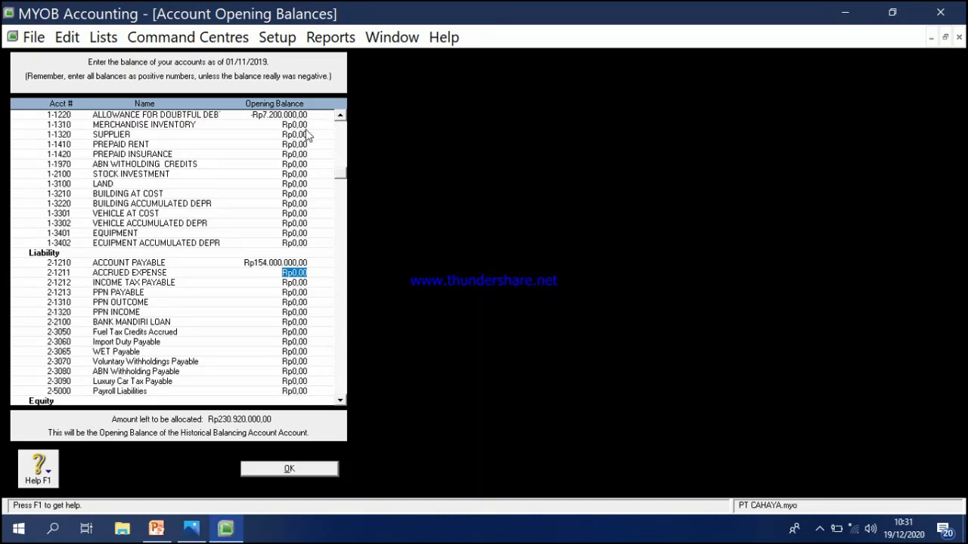
pyautogui.click(339, 118)
pyautogui.click(339, 119)
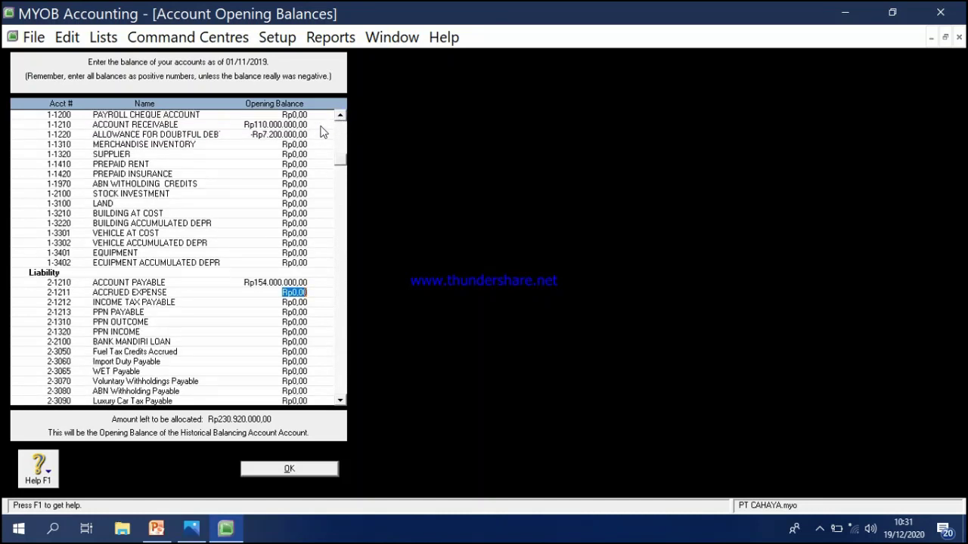
pyautogui.click(289, 145)
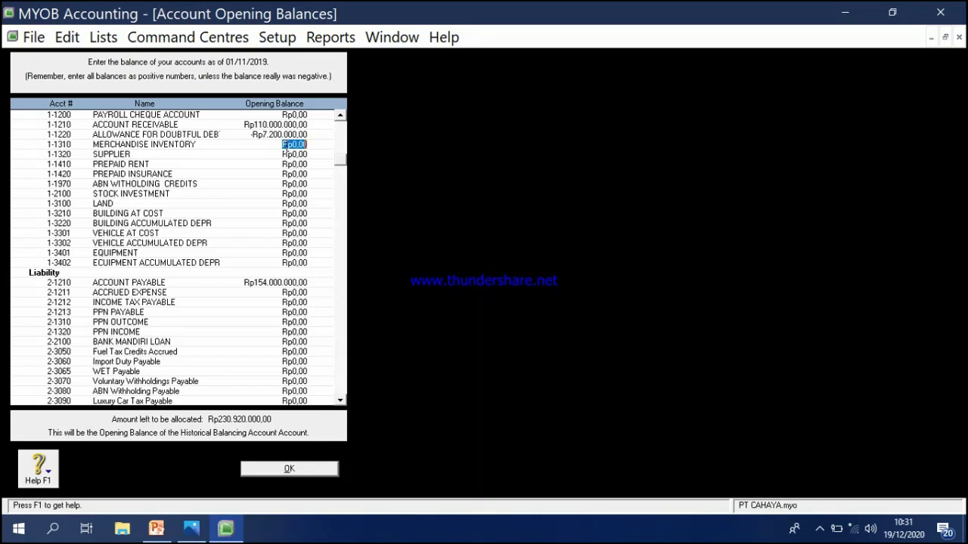
pyautogui.write('164.000.000')
pyautogui.press('Tab')
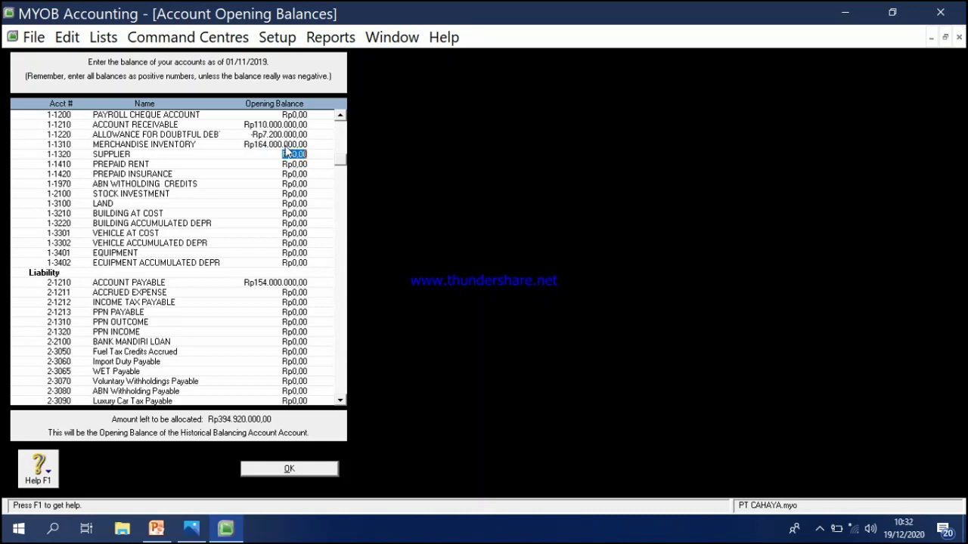
# Step: Go through the remaining asset and liability accounts without entering balances, and confirm the account opening balances
pyautogui.press('Tab')
pyautogui.press('Tab')
pyautogui.press('Tab')
pyautogui.press('Tab')
pyautogui.press('Tab')
pyautogui.press('Tab')
pyautogui.press('Tab')
pyautogui.press('Tab')
pyautogui.press('Tab')
pyautogui.press('Tab')
pyautogui.press('Tab')
pyautogui.press('Tab')
pyautogui.press('Tab')
pyautogui.press('Tab')
pyautogui.press('Tab')
pyautogui.press('Tab')
pyautogui.press('Tab')
pyautogui.press('Tab')
pyautogui.press('Tab')
pyautogui.press('Tab')
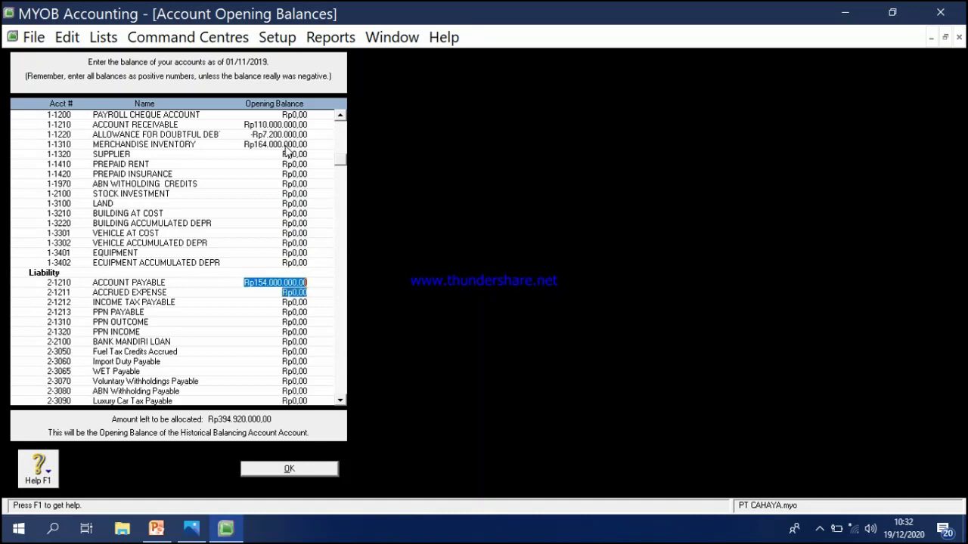
pyautogui.press('Tab')
pyautogui.press('Tab')
pyautogui.press('Tab')
pyautogui.press('Tab')
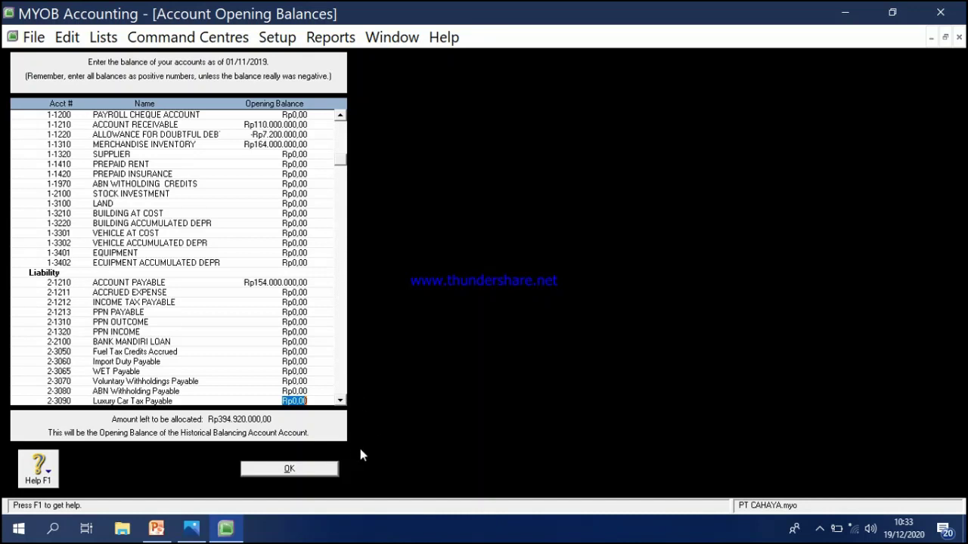
pyautogui.click(326, 469)
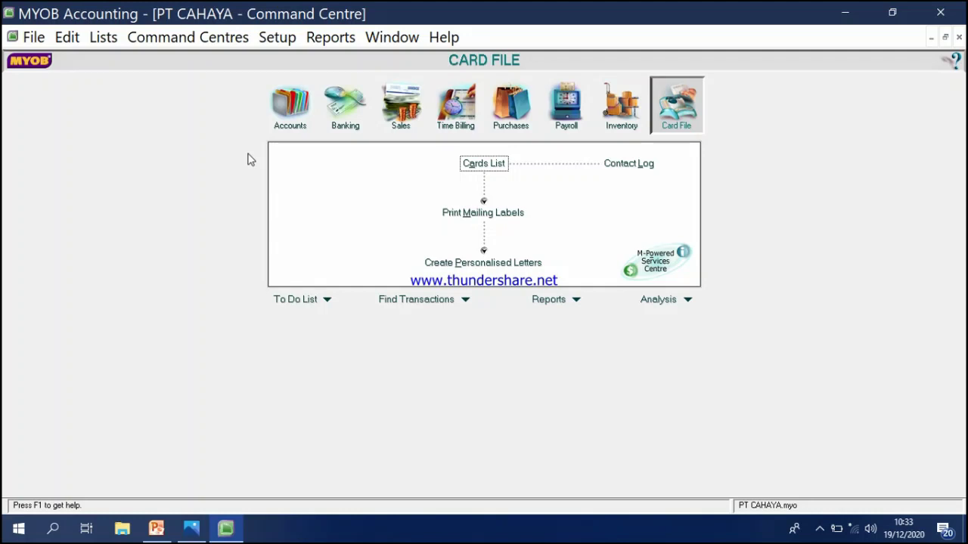
# Step: Check the customer balances summary against the linked receivables account, then close it
pyautogui.click(278, 41)
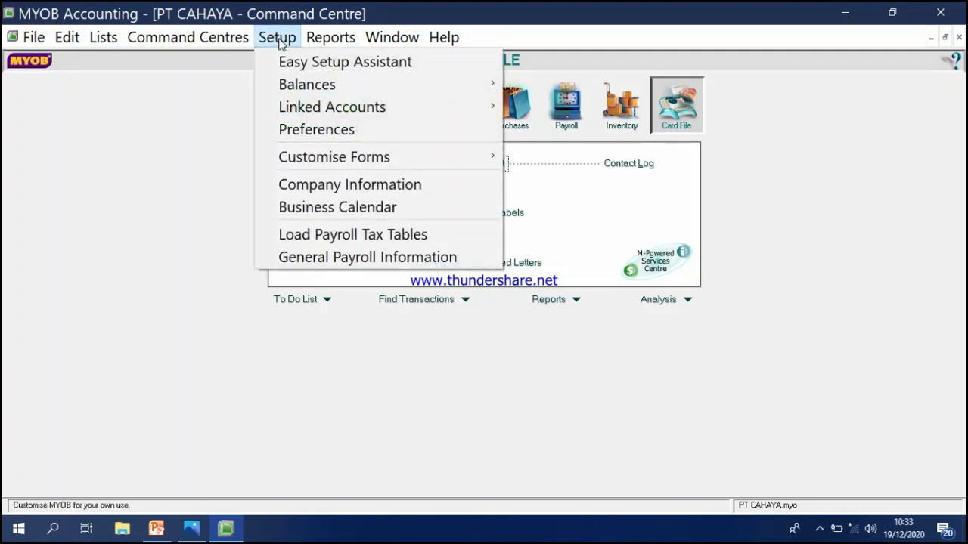
pyautogui.moveTo(313, 82)
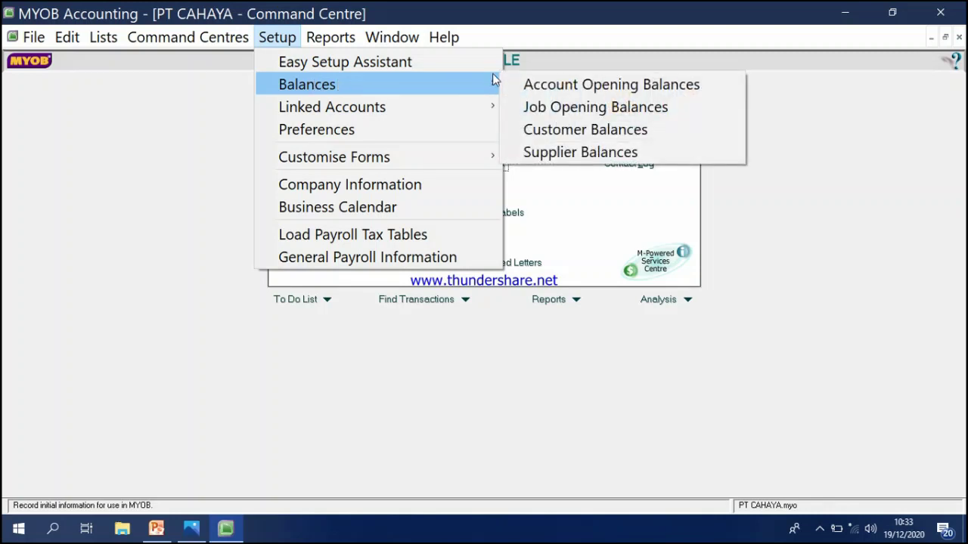
pyautogui.click(542, 130)
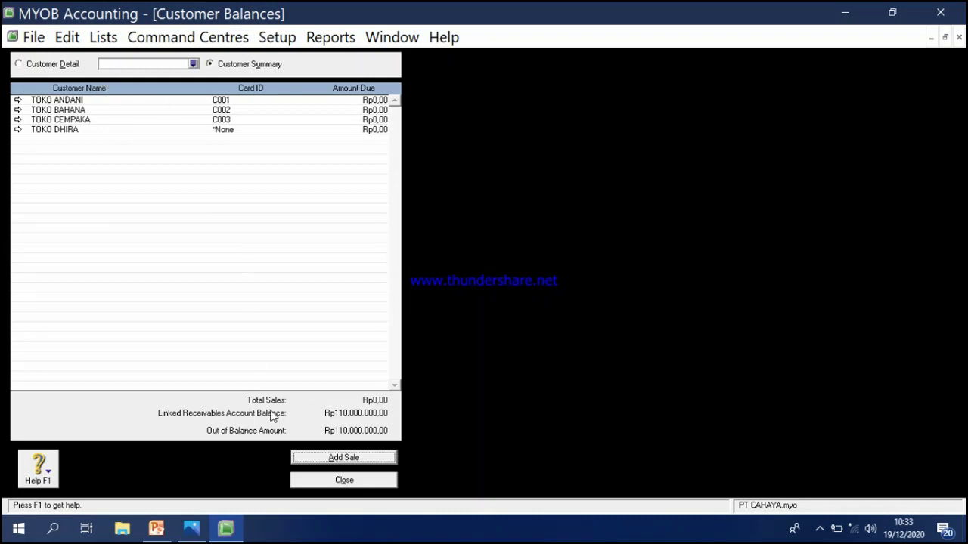
pyautogui.click(307, 480)
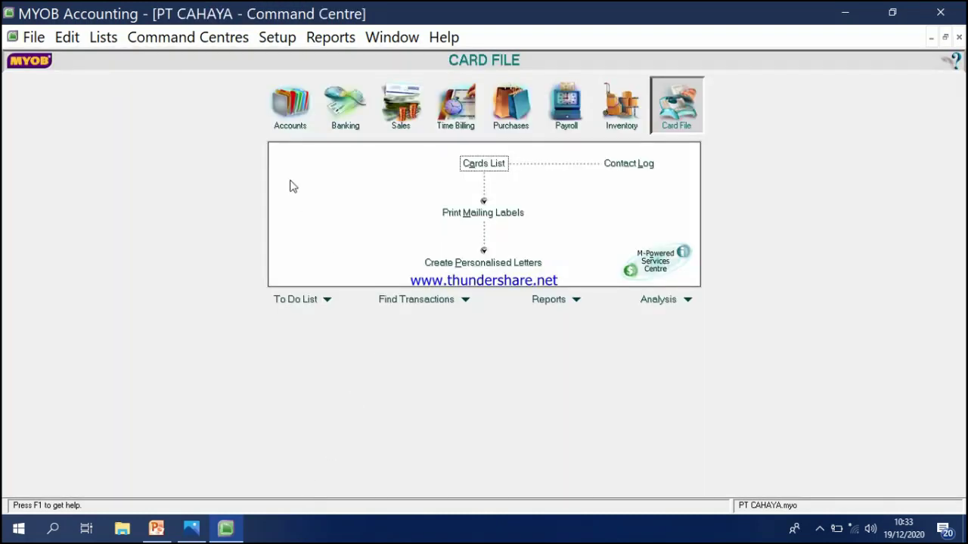
# Step: Check the entered opening balances in the Accounts List, then close the list
pyautogui.click(303, 121)
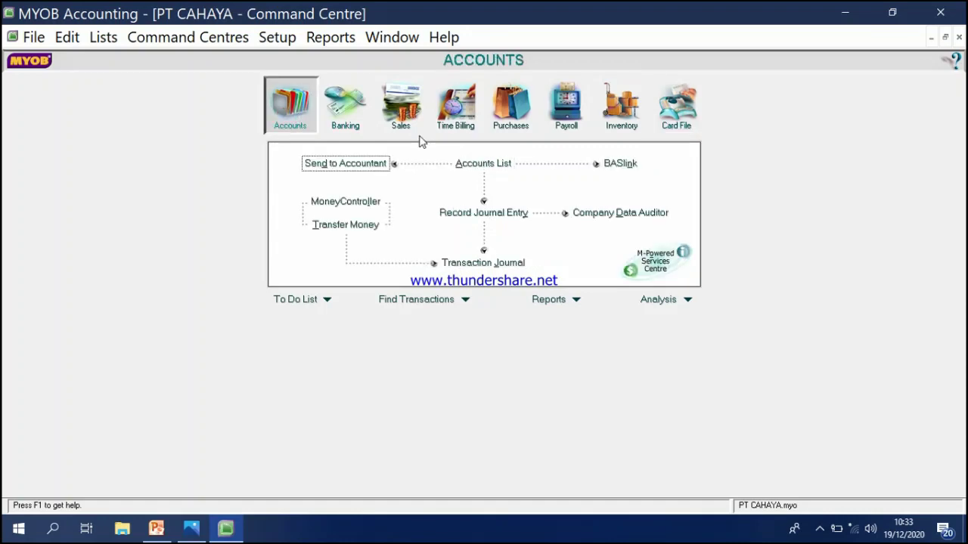
pyautogui.click(471, 166)
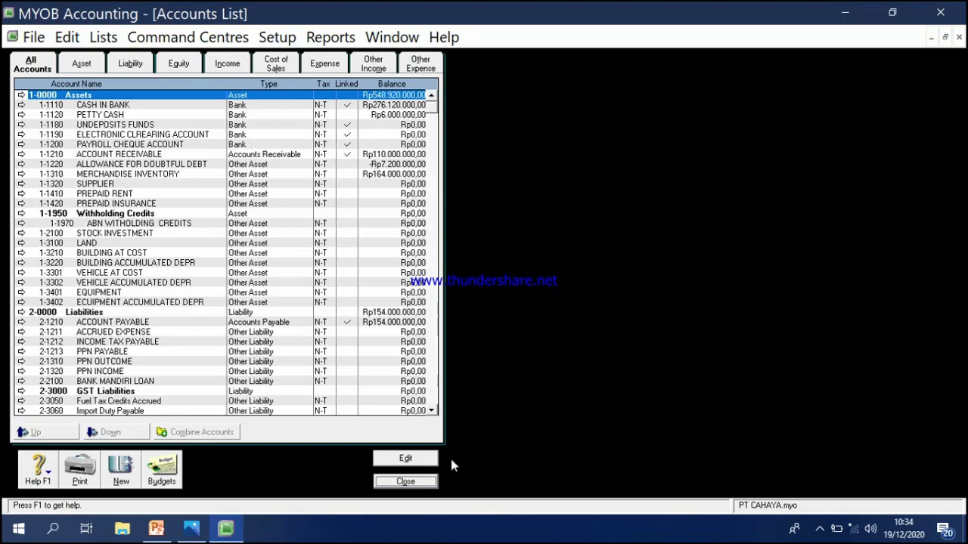
pyautogui.click(430, 483)
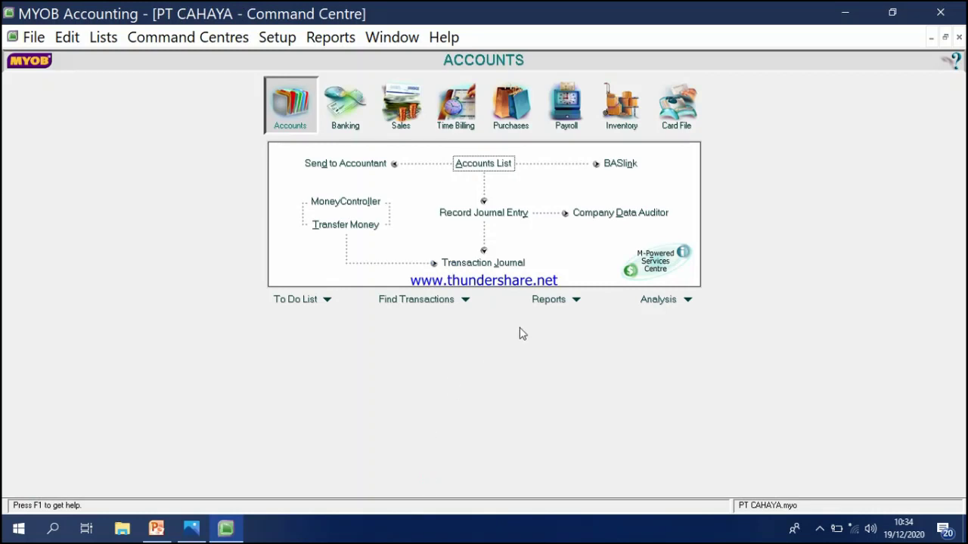
# Step: Open the customer balances setup and start adding a historical sale
pyautogui.click(277, 37)
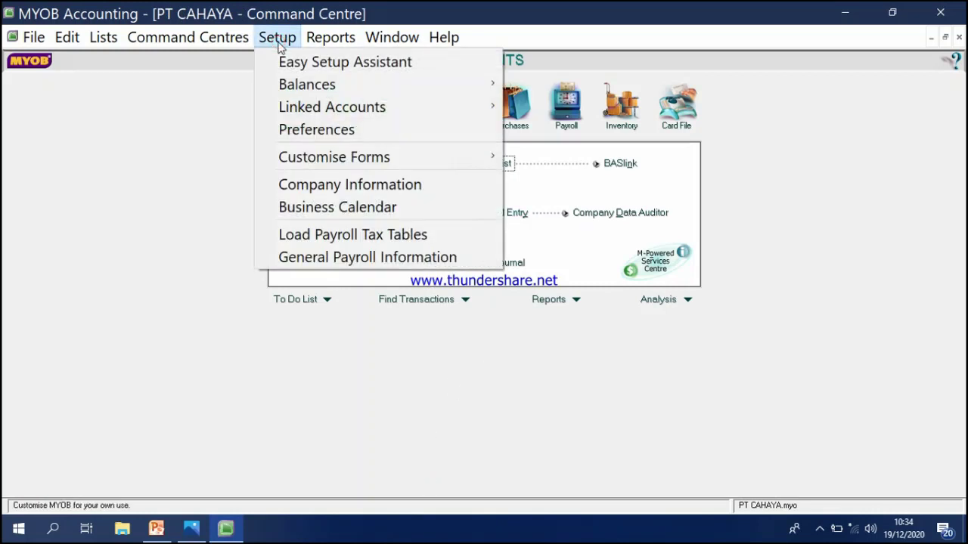
pyautogui.moveTo(419, 81)
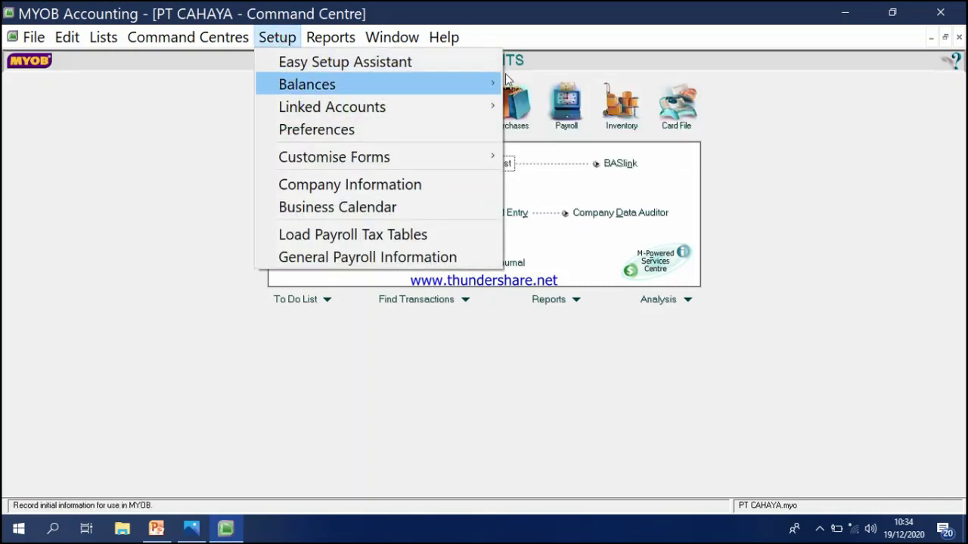
pyautogui.moveTo(475, 78)
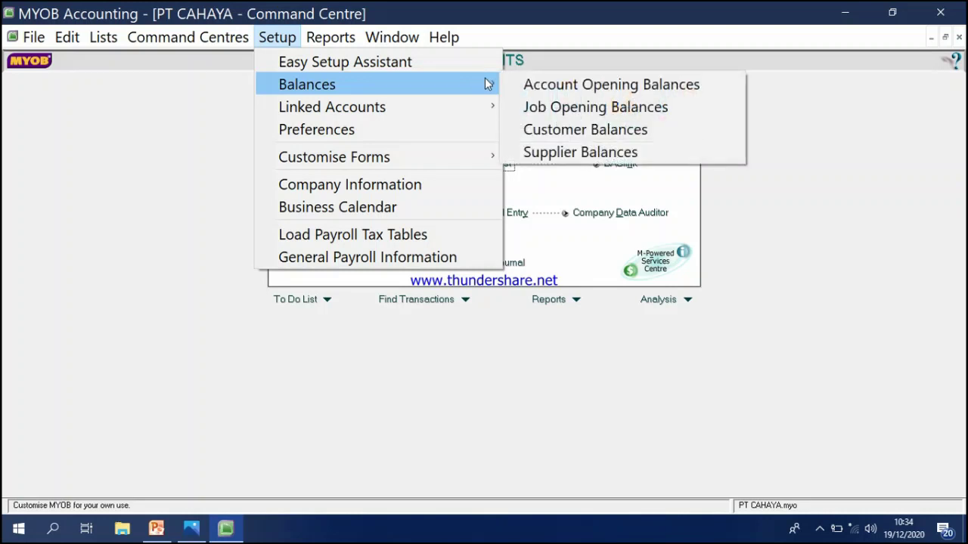
pyautogui.click(554, 126)
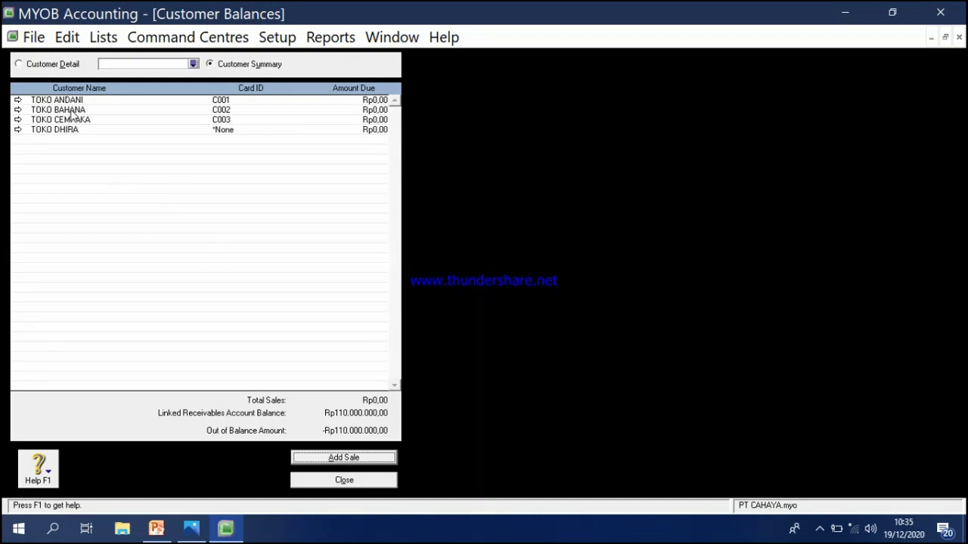
pyautogui.click(325, 458)
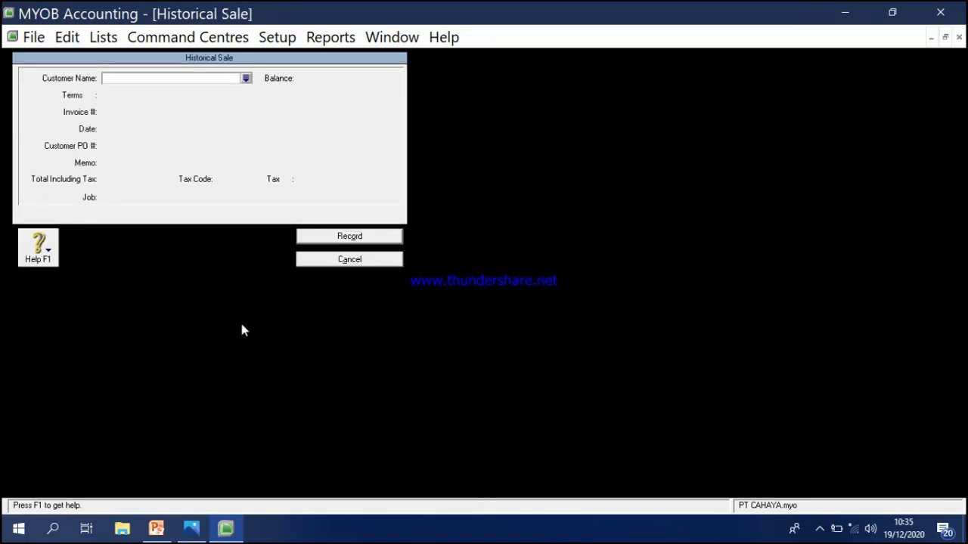
# Step: Select TOKO ANDANI as the customer of the historical sale and set the invoice number to fpj11
pyautogui.click(247, 81)
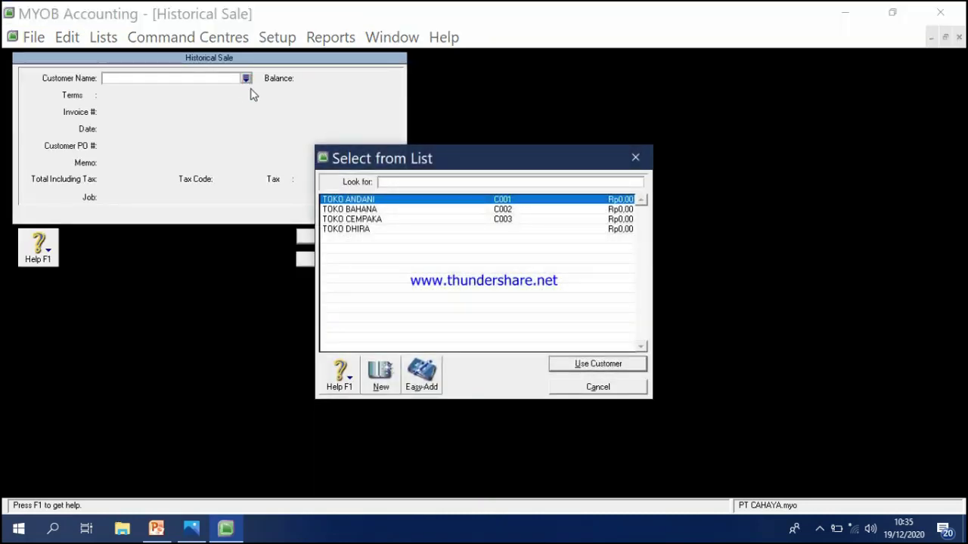
pyautogui.doubleClick(352, 200)
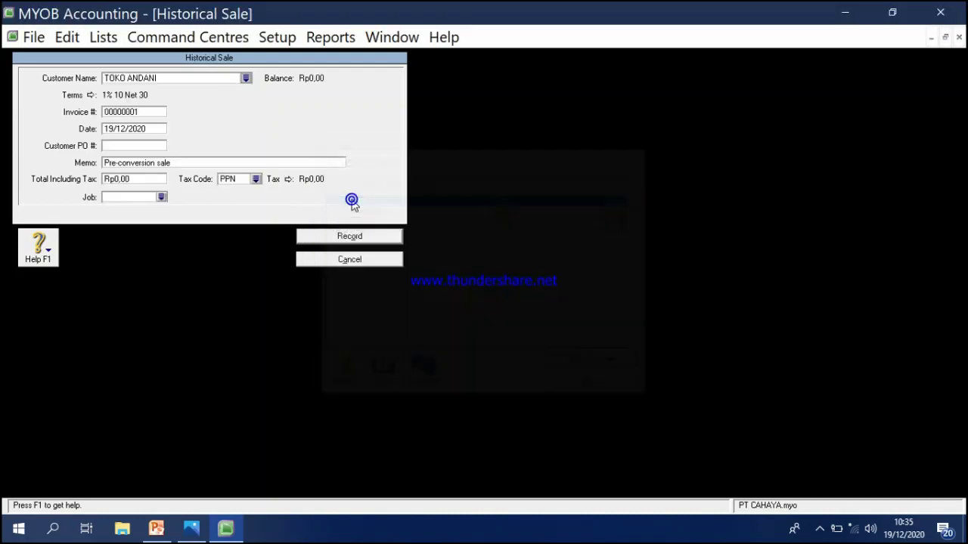
pyautogui.click(144, 114)
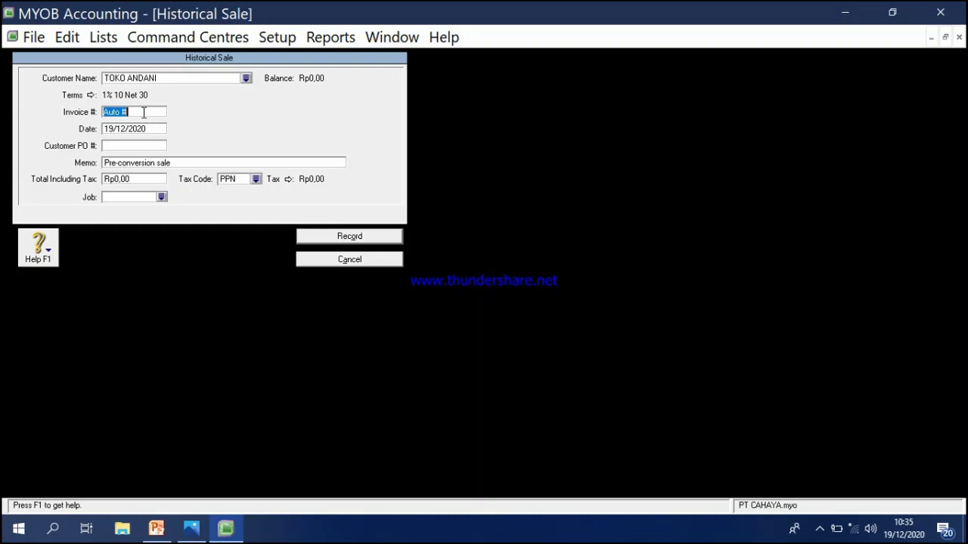
pyautogui.write('fpj11')
pyautogui.click(151, 130)
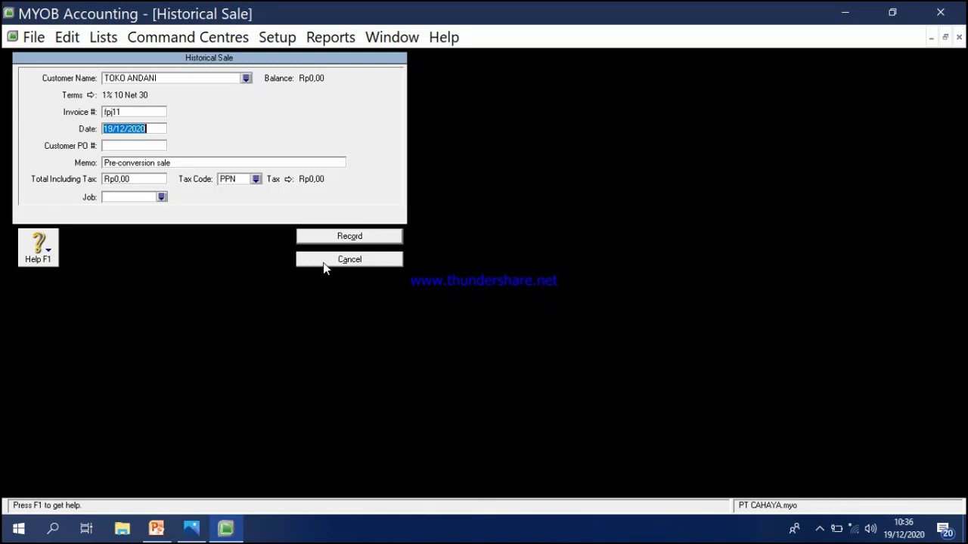
# Step: Check the conversion month and current financial year in the company information, and return to the historical sale
pyautogui.click(284, 48)
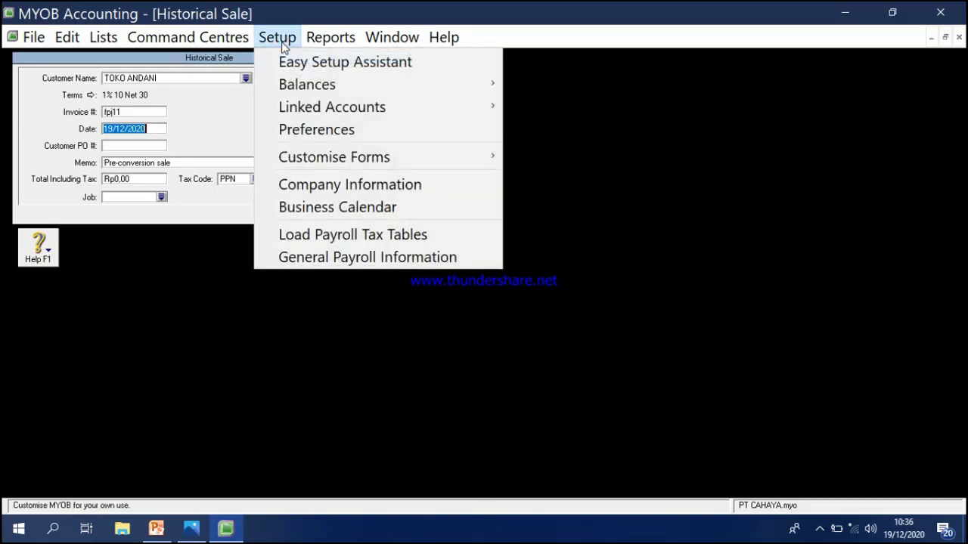
pyautogui.click(306, 187)
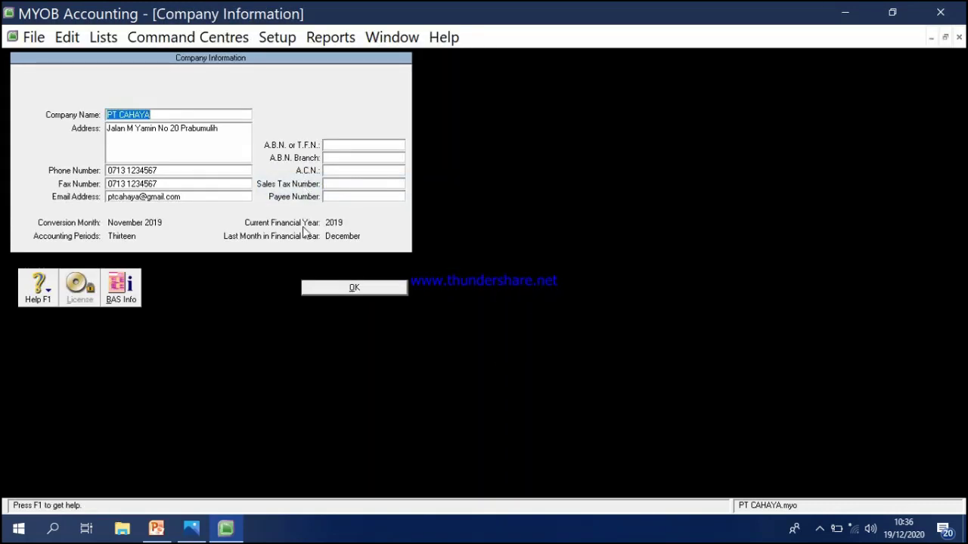
pyautogui.click(338, 290)
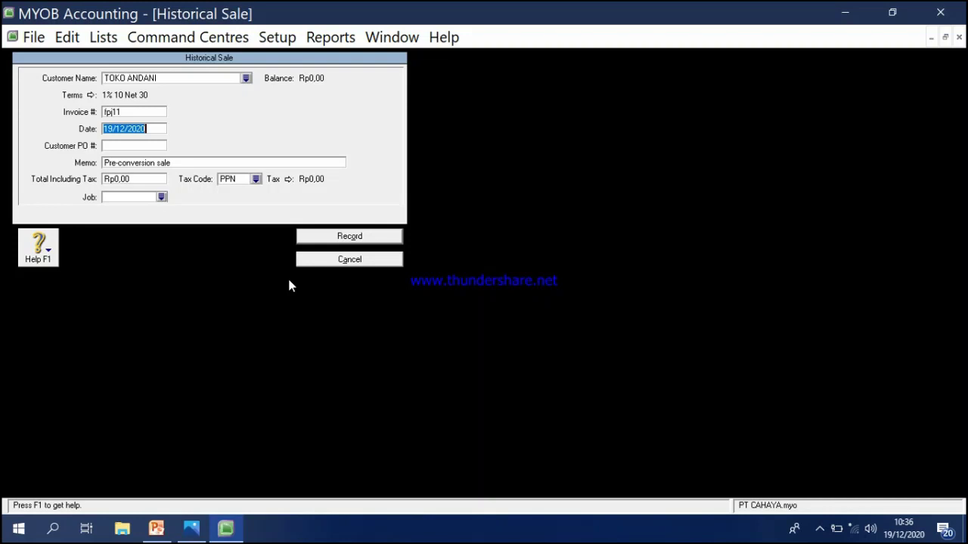
# Step: Date the TOKO ANDANI sale 20/11/2019 and replace its memo with "saldo awal"
pyautogui.write('20/11/2019')
pyautogui.click(127, 144)
pyautogui.click(177, 164)
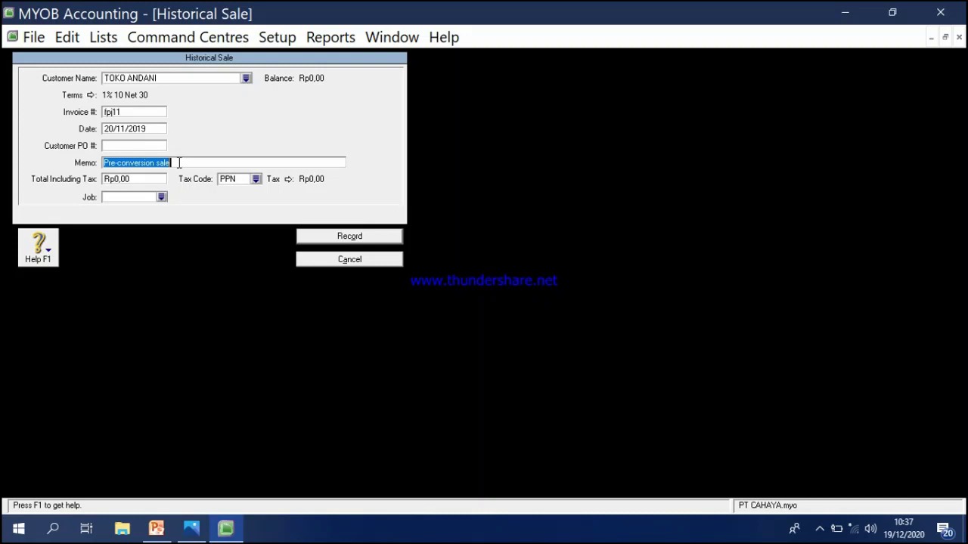
pyautogui.write('sald')
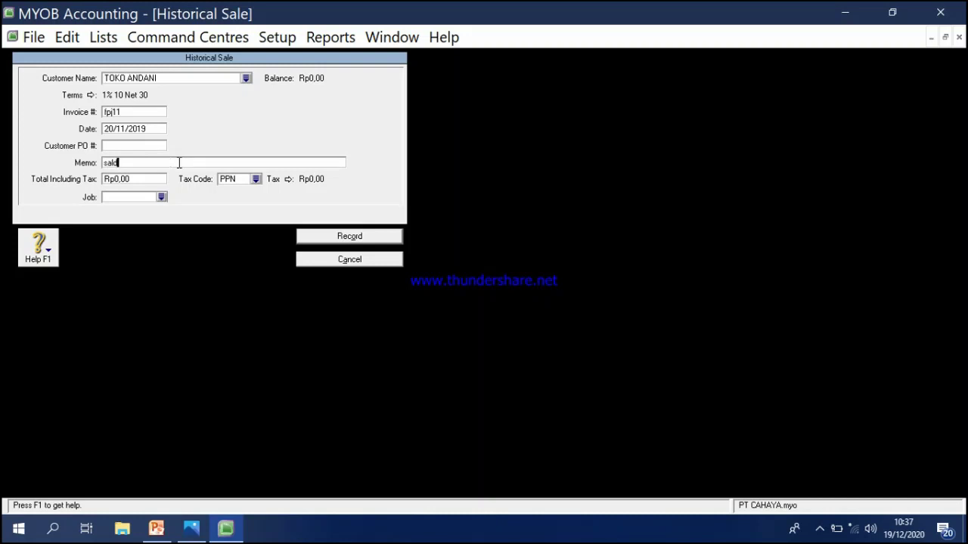
pyautogui.write('o awal')
pyautogui.press('Tab')
# Step: Enter a total including tax of Rp44.000.000 for the TOKO ANDANI sale and assign tax code N-T
pyautogui.write('44.000.')
pyautogui.write('000000')
pyautogui.press('Tab')
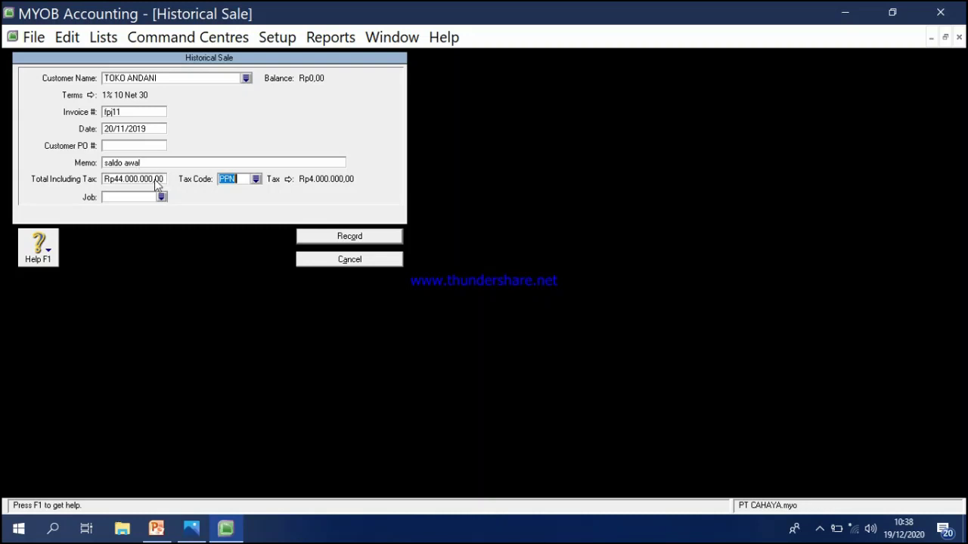
pyautogui.click(256, 180)
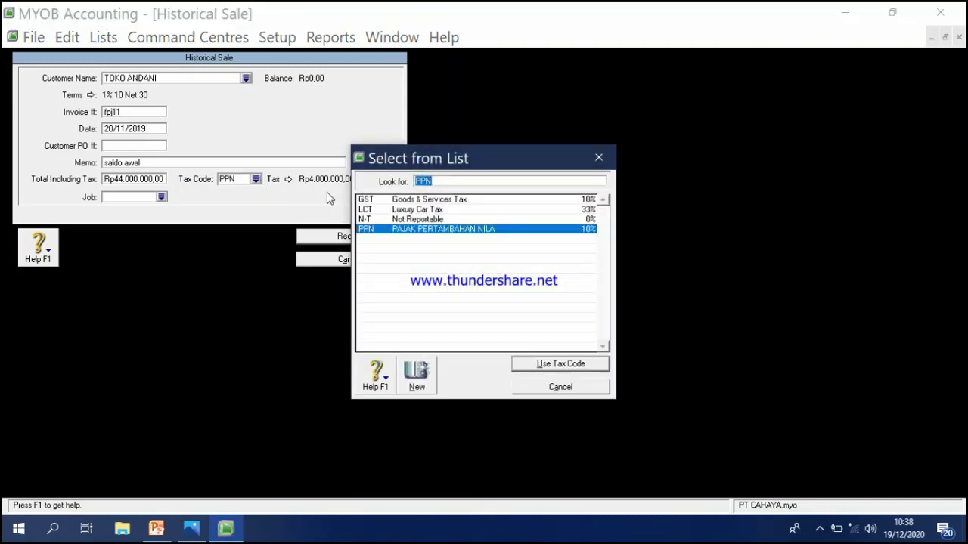
pyautogui.doubleClick(393, 219)
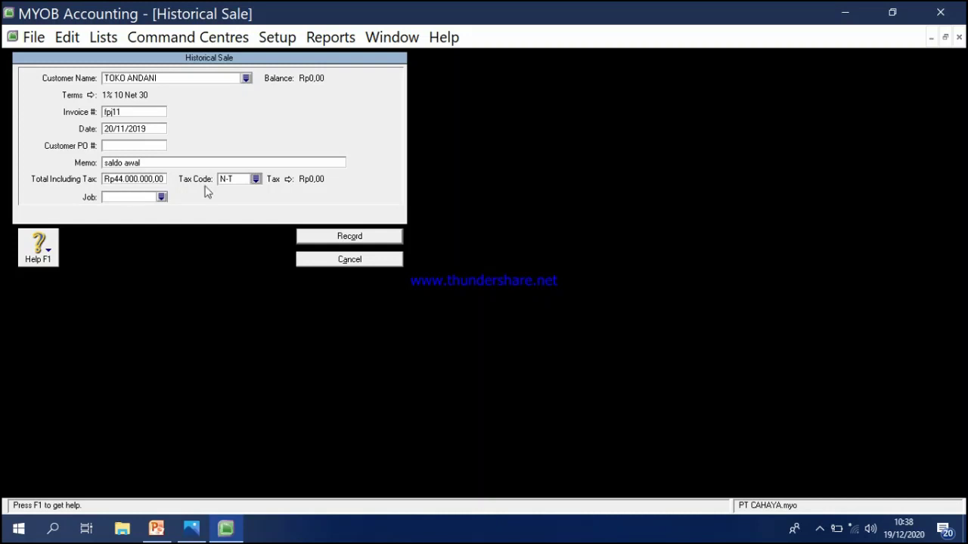
# Step: Switch the TOKO ANDANI sale's tax code to PPN to compare the tax, and return it to N-T
pyautogui.click(257, 179)
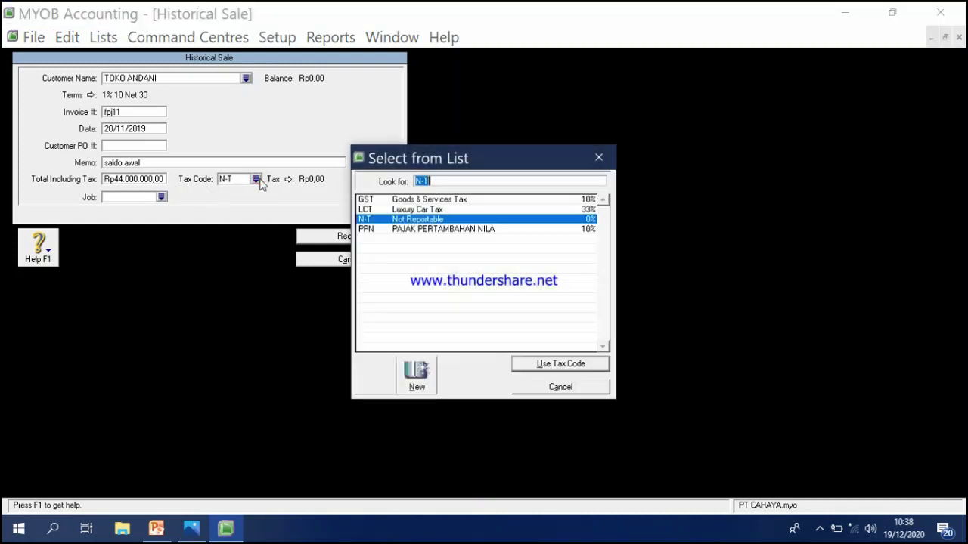
pyautogui.doubleClick(398, 229)
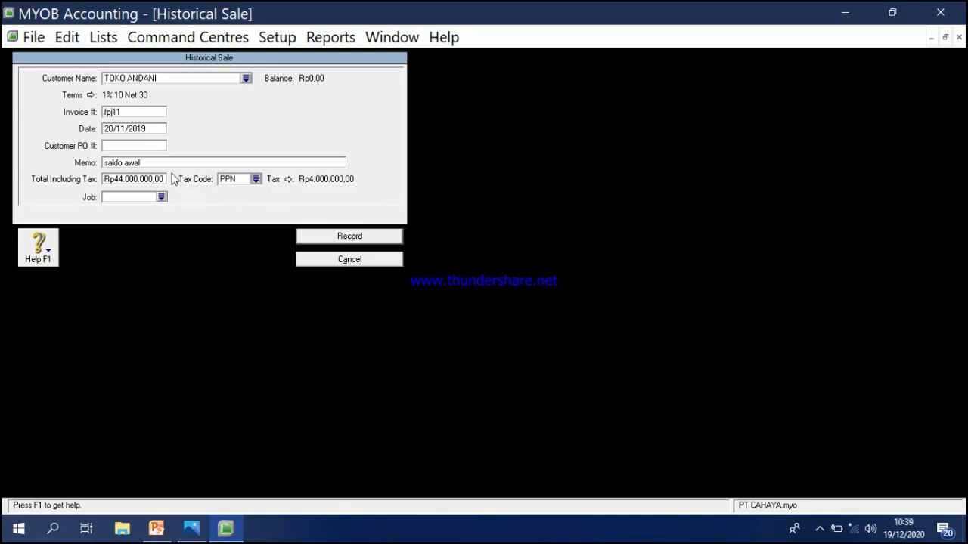
pyautogui.click(256, 179)
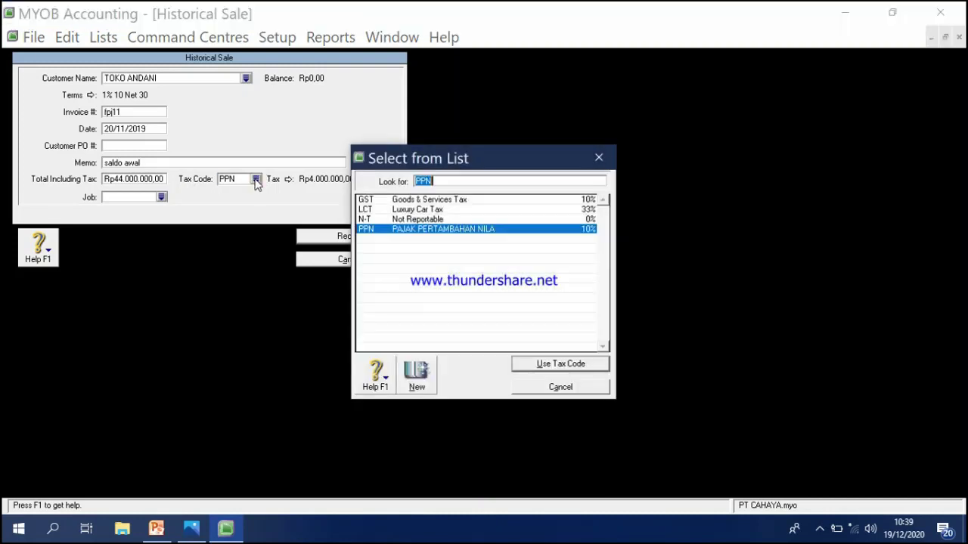
pyautogui.doubleClick(392, 219)
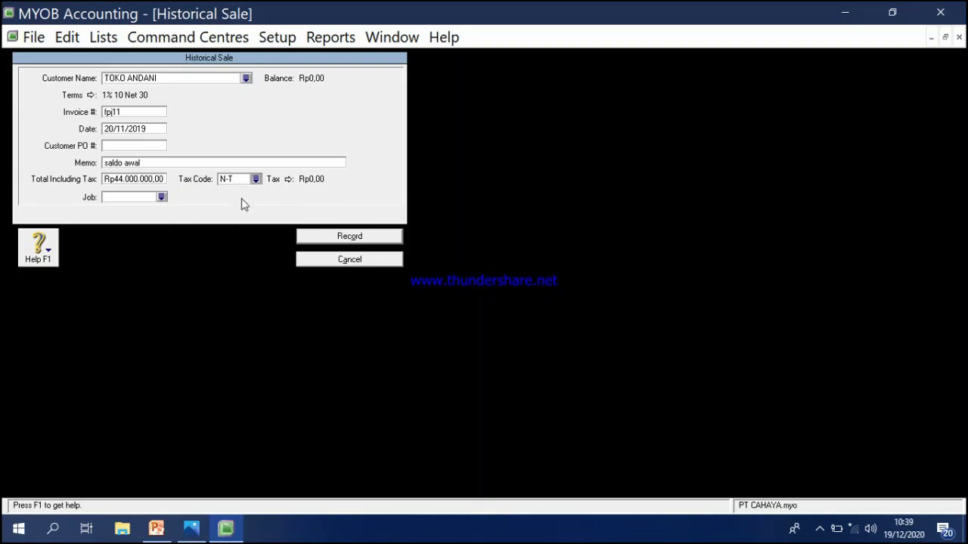
# Step: Record the TOKO ANDANI historical sale and accept the cash-basis reporting note
pyautogui.click(339, 237)
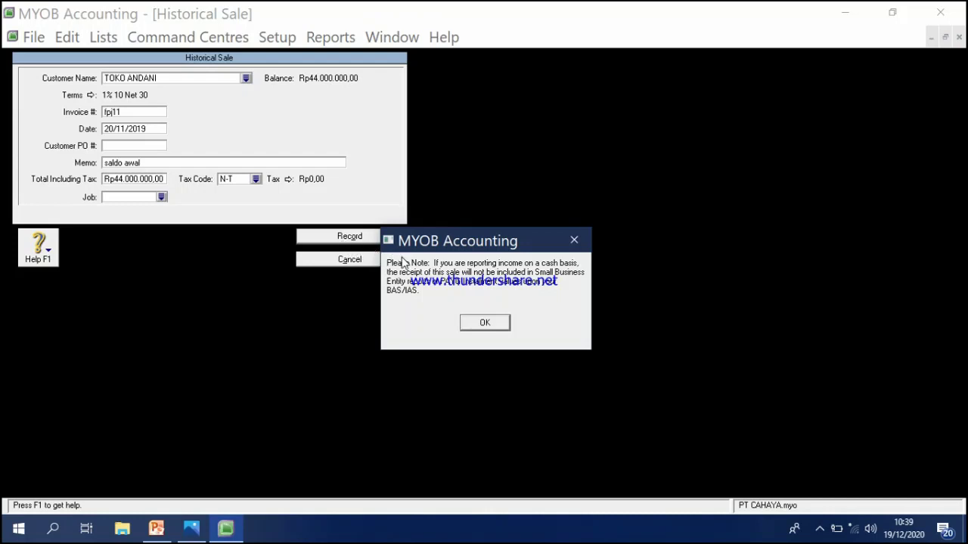
pyautogui.click(491, 325)
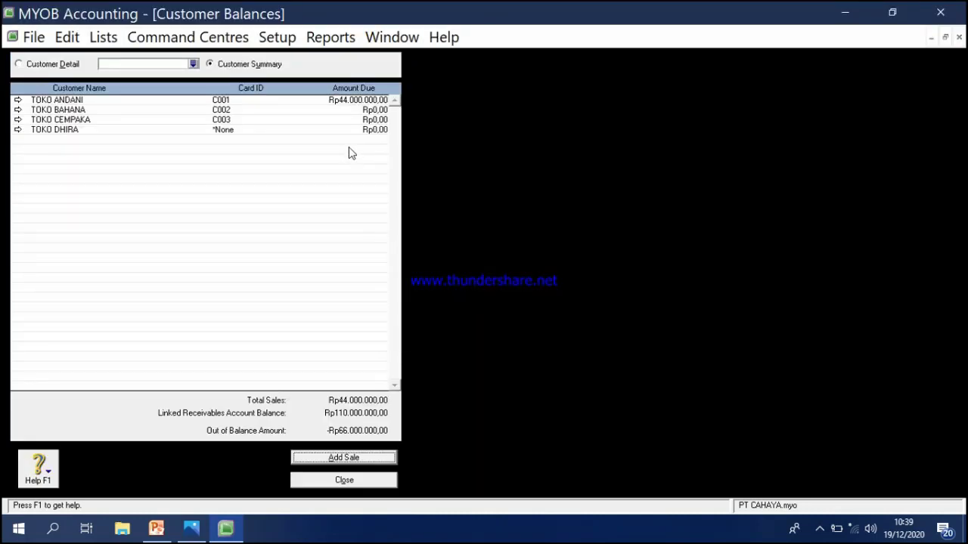
pyautogui.click(348, 459)
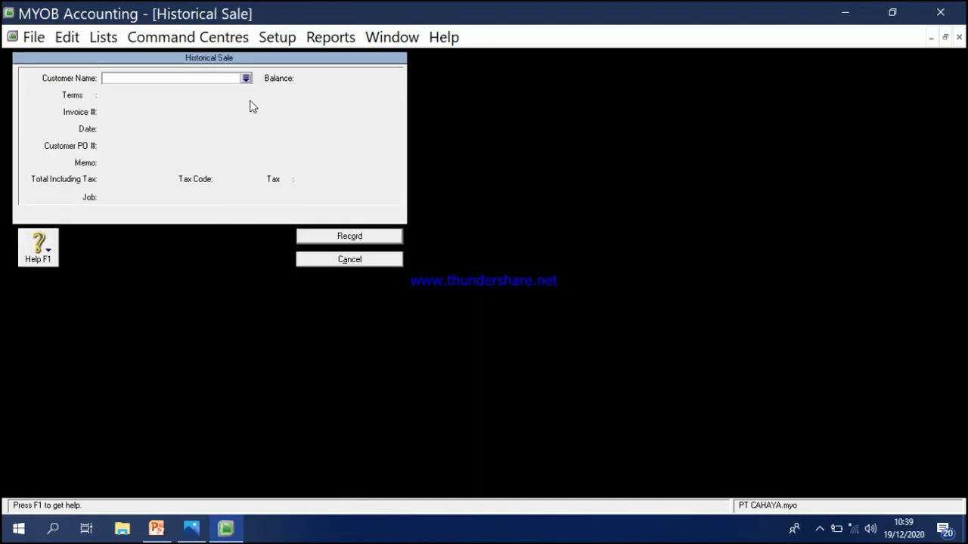
pyautogui.click(246, 79)
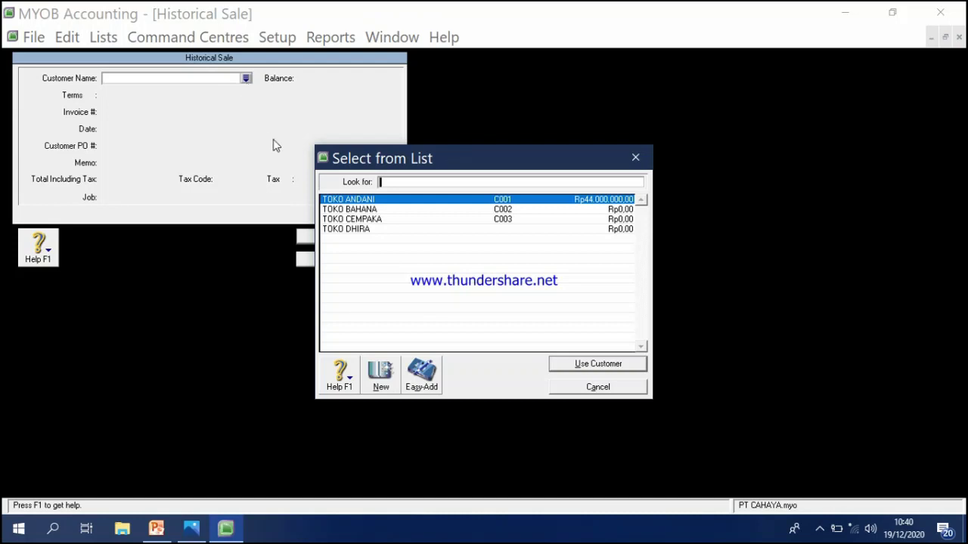
pyautogui.click(582, 387)
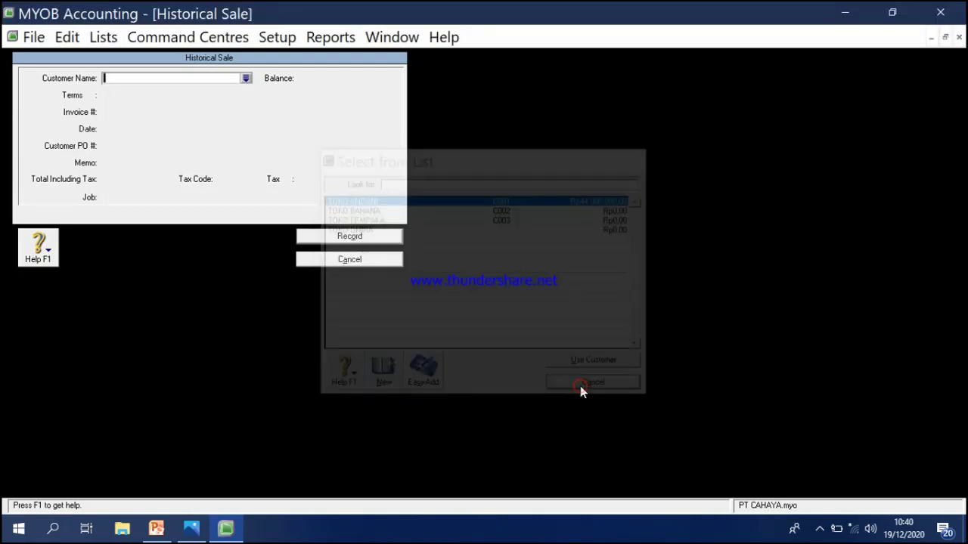
pyautogui.click(379, 258)
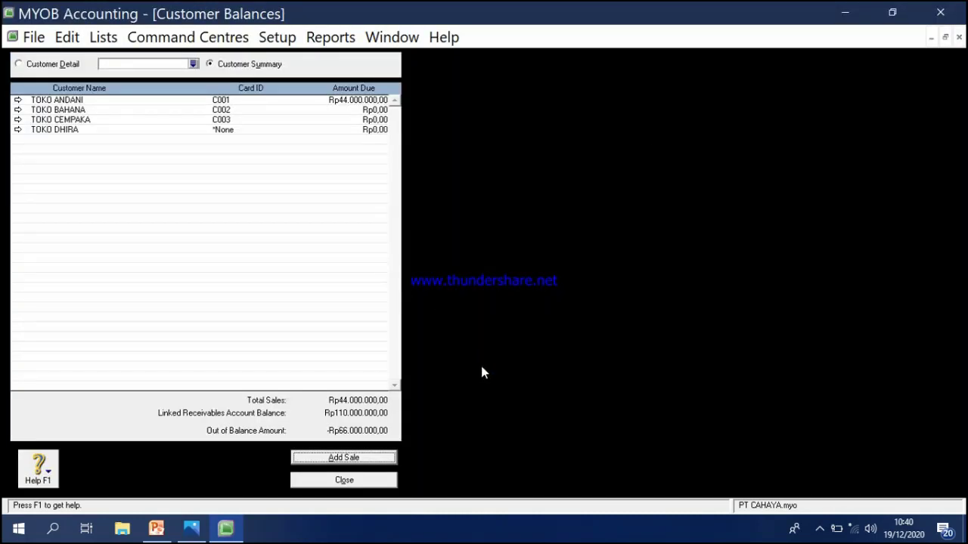
# Step: Add a historical sale for customer TOKO BAHANA with invoice number fpj12
pyautogui.click(344, 463)
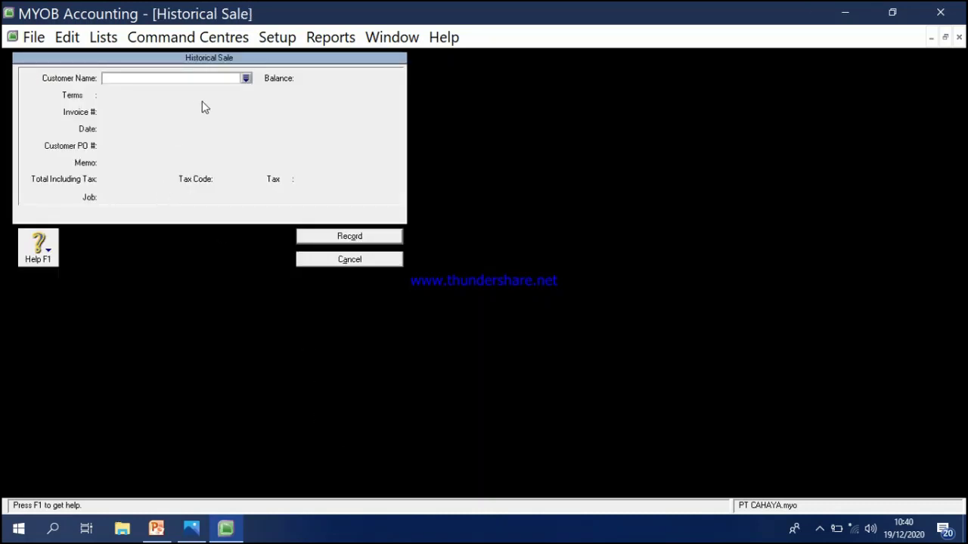
pyautogui.click(246, 79)
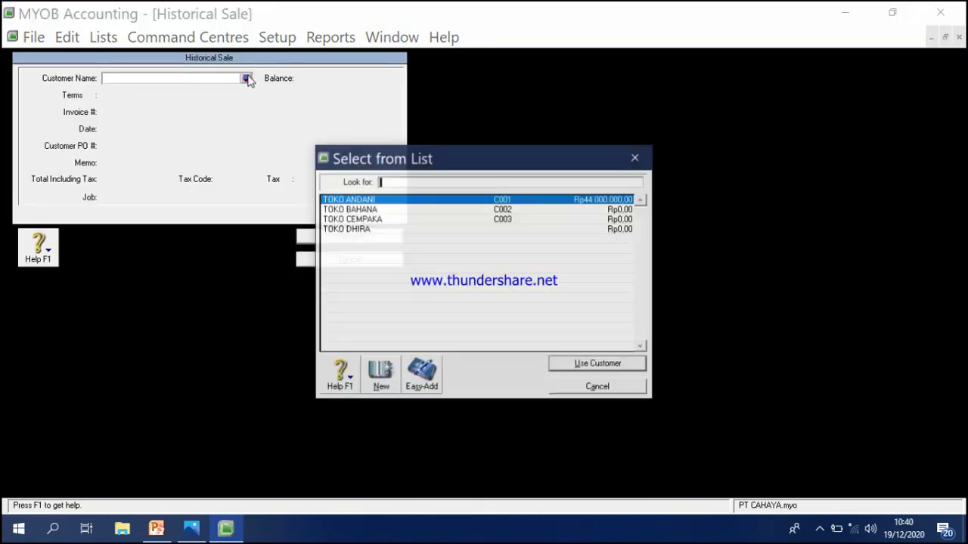
pyautogui.doubleClick(332, 210)
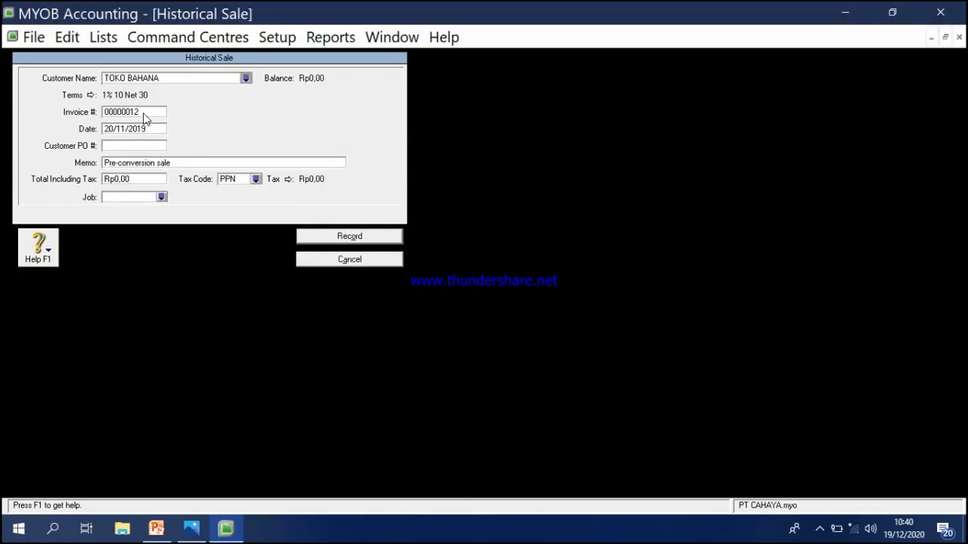
pyautogui.click(144, 113)
pyautogui.press('BackSpace')
pyautogui.write('fpj12')
# Step: Date the TOKO BAHANA sale 25/11/2019 and replace its memo with "saldo awal"
pyautogui.click(132, 130)
pyautogui.write('25/11/2019')
pyautogui.press('Tab')
pyautogui.press('Tab')
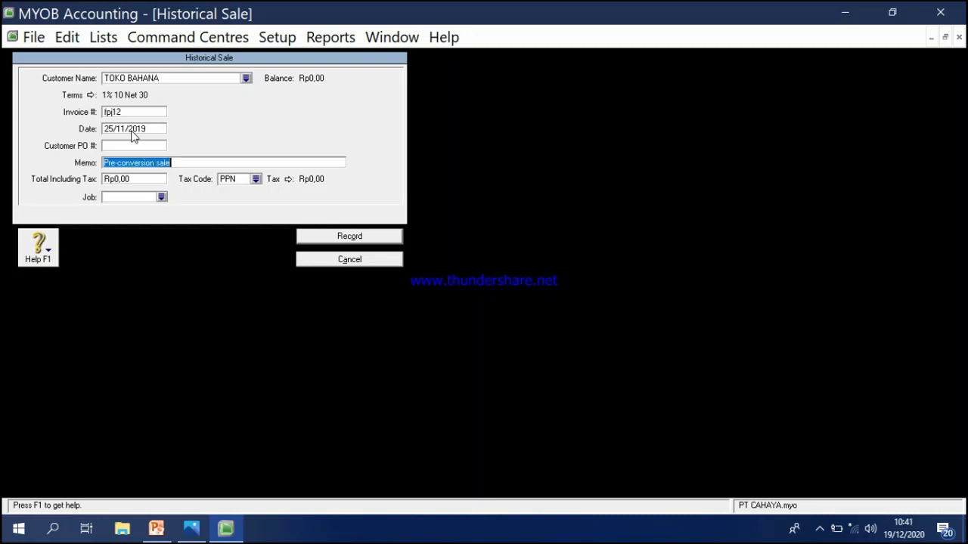
pyautogui.write('sal')
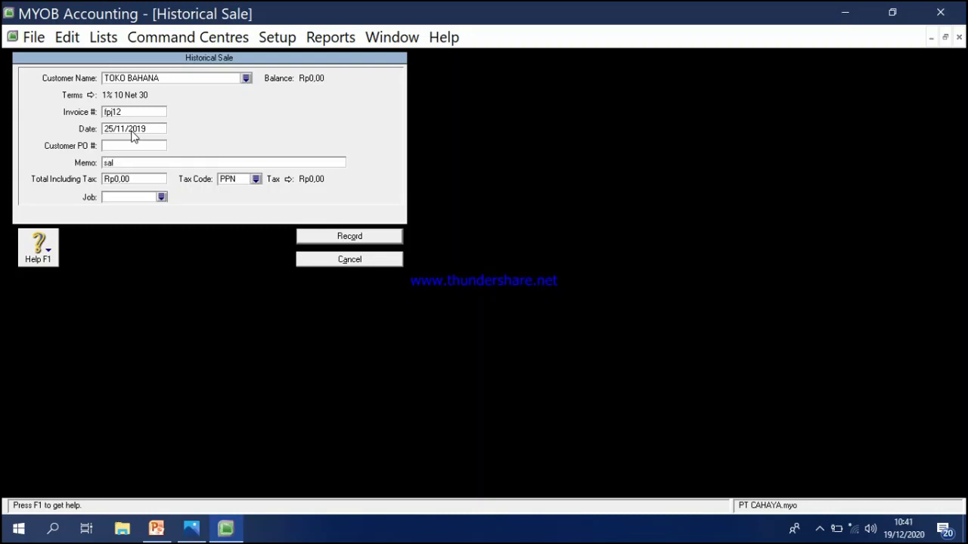
pyautogui.write('do awal')
# Step: Enter a total including tax of Rp33.000.000 with tax code N-T for TOKO BAHANA and record the sale
pyautogui.click(161, 179)
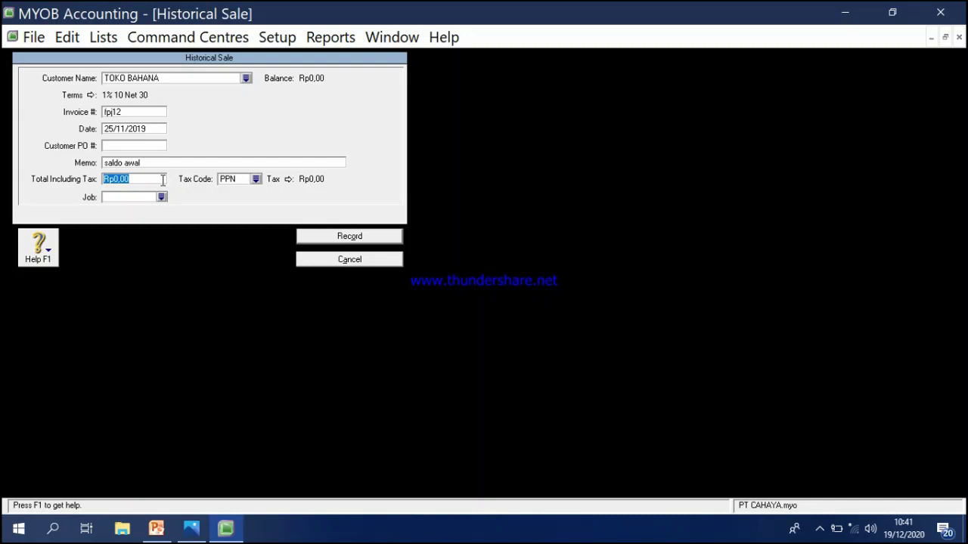
pyautogui.write('33.000.')
pyautogui.write('000000')
pyautogui.press('Tab')
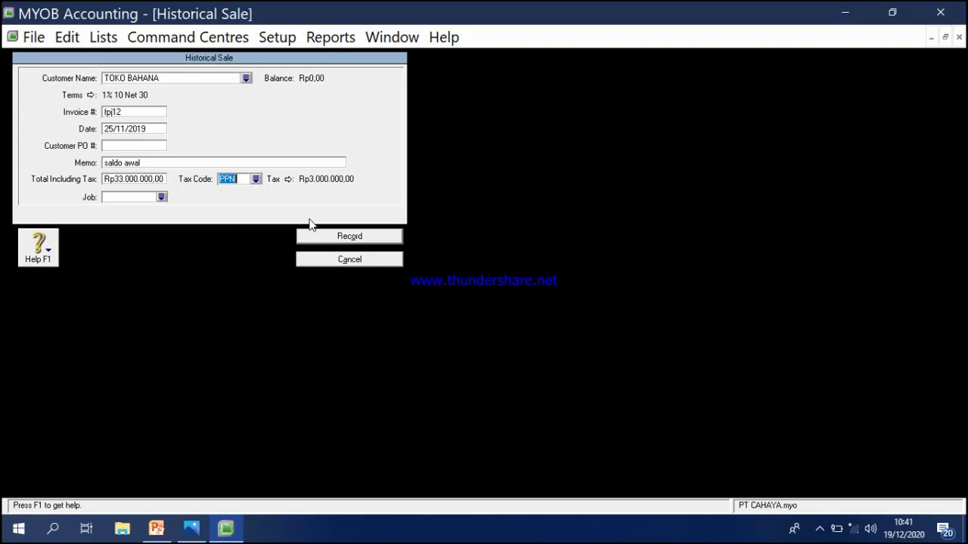
pyautogui.click(256, 179)
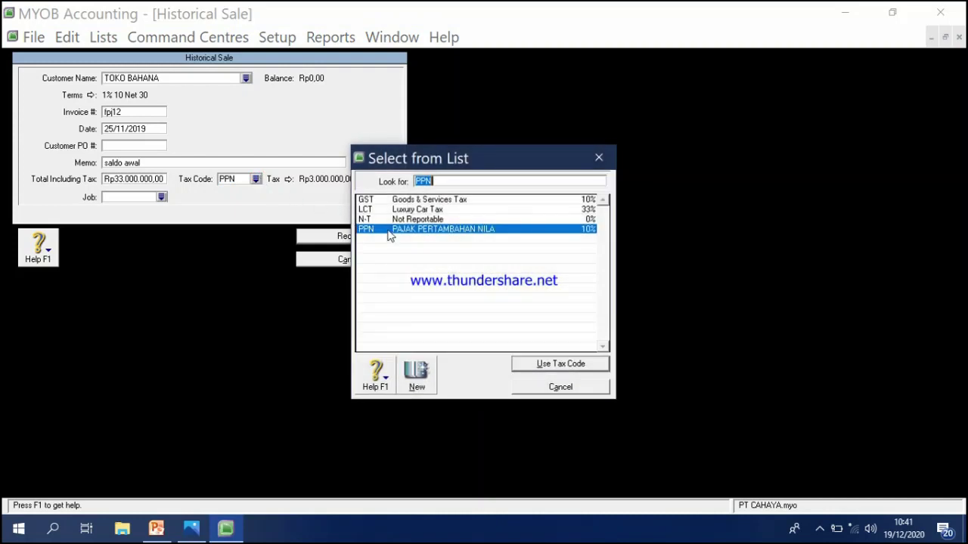
pyautogui.doubleClick(404, 219)
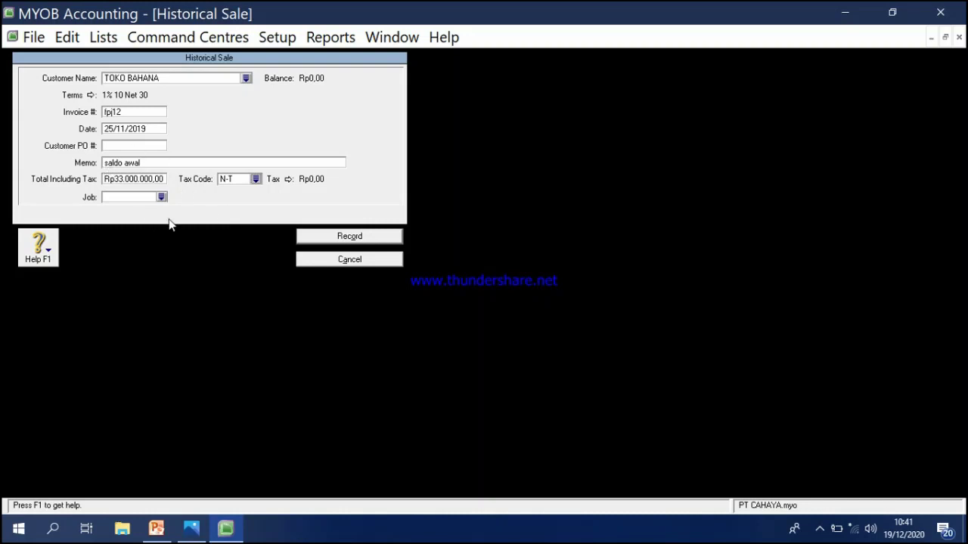
pyautogui.click(340, 240)
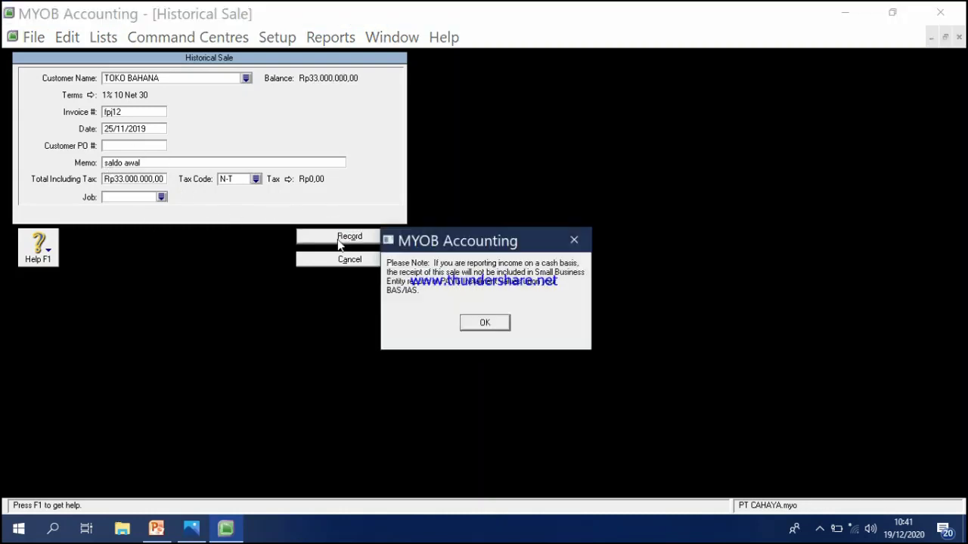
pyautogui.click(486, 324)
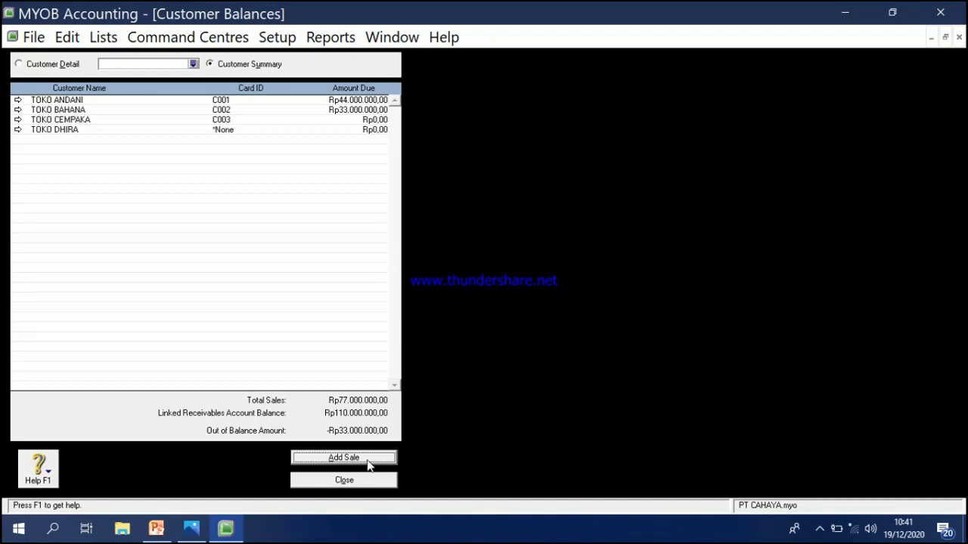
# Step: Add a historical sale for customer TOKO DHIRA with invoice number fpj13
pyautogui.click(344, 458)
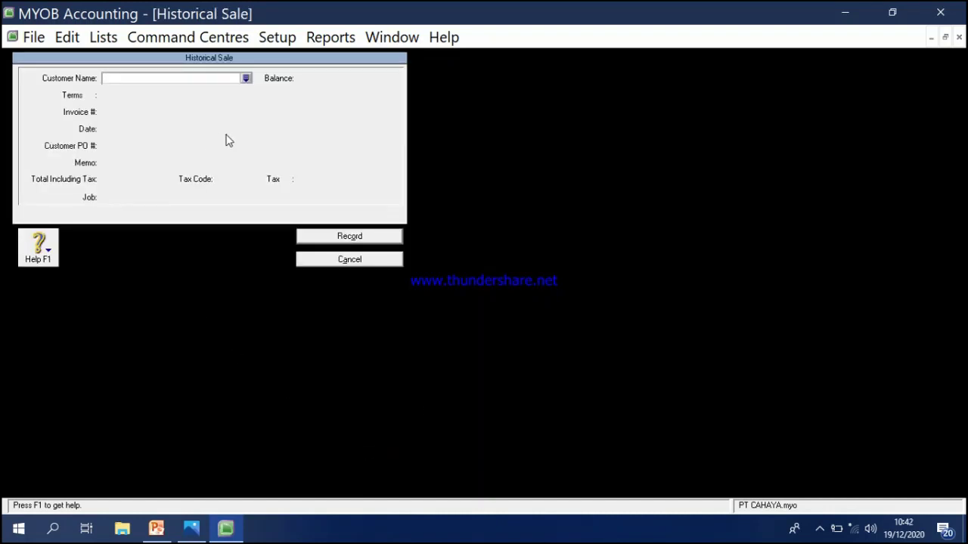
pyautogui.click(245, 78)
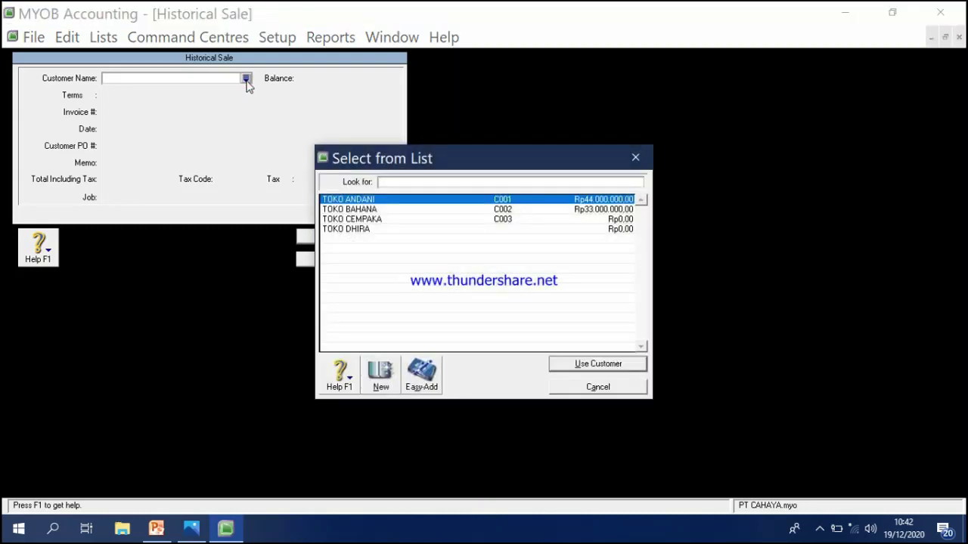
pyautogui.doubleClick(352, 229)
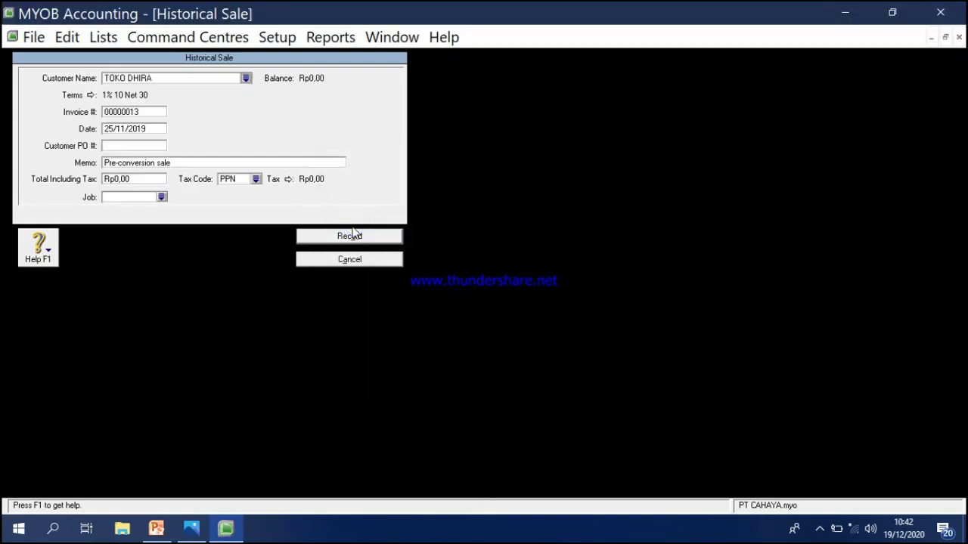
pyautogui.click(142, 111)
pyautogui.press('BackSpace')
pyautogui.write('fpj13')
# Step: Date the TOKO DHIRA sale 30/11/2019 and replace its memo with "saldo awal"
pyautogui.click(139, 130)
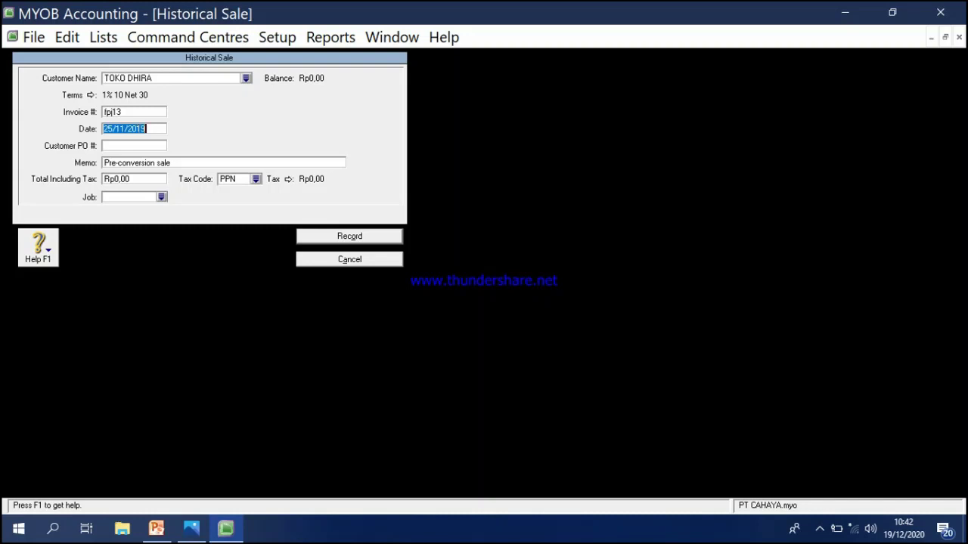
pyautogui.write('30/11/2019')
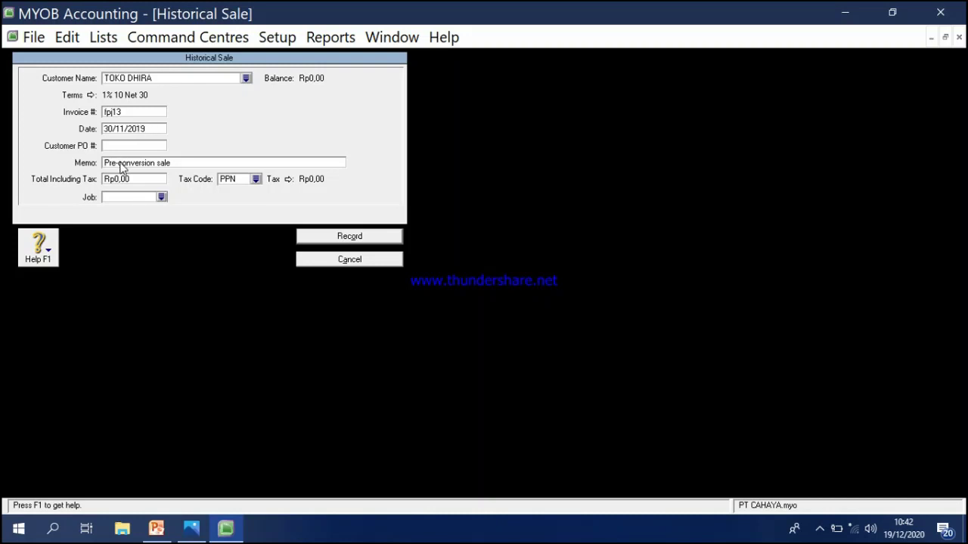
pyautogui.click(121, 163)
pyautogui.write('sa')
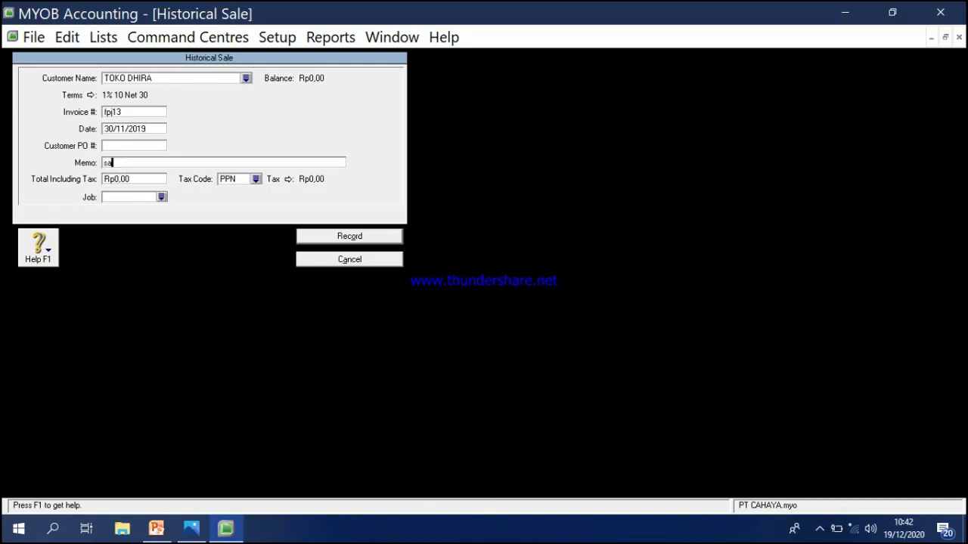
pyautogui.write('ld o awal')
# Step: Set the TOKO DHIRA sale's total including tax to Rp33.000.000
pyautogui.click(121, 180)
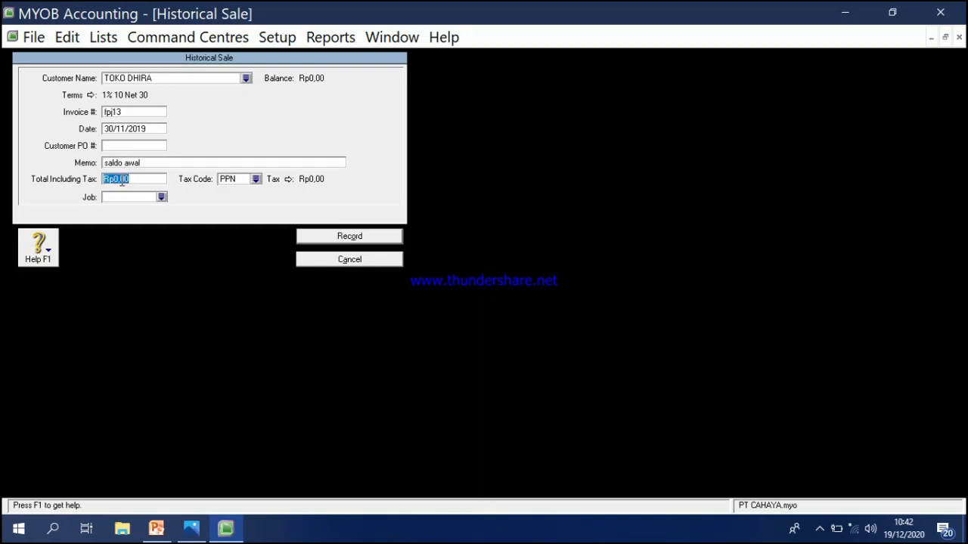
pyautogui.write('330000000')
pyautogui.press('Tab')
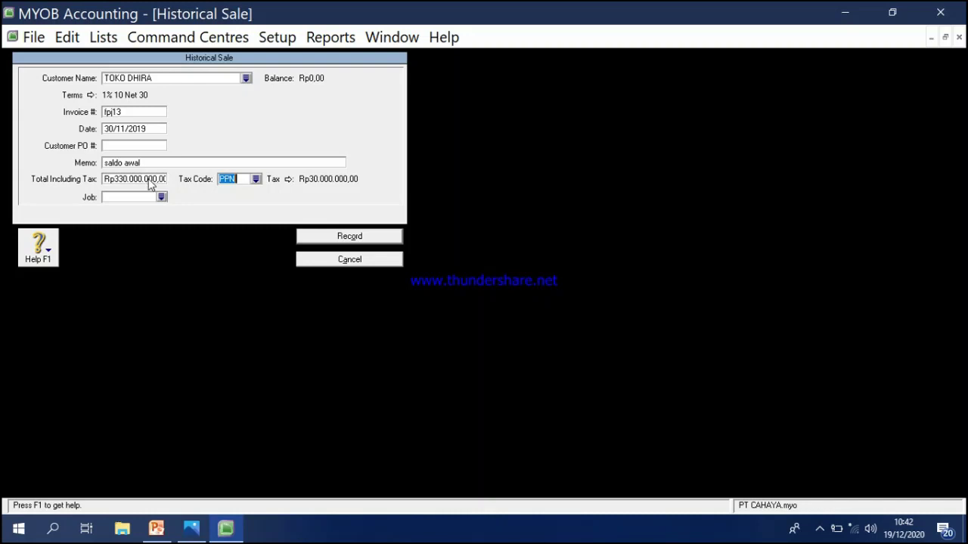
pyautogui.click(148, 178)
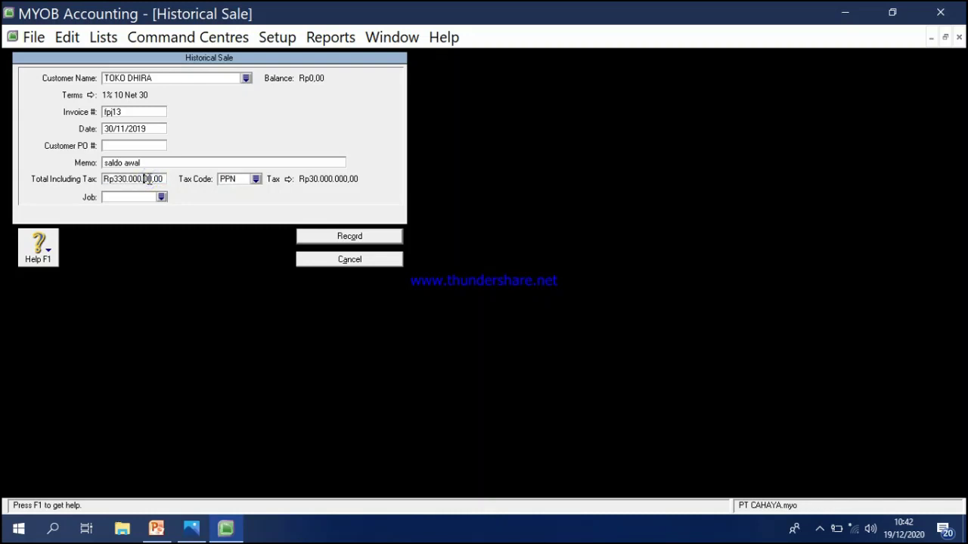
pyautogui.press('BackSpace')
pyautogui.press('Tab')
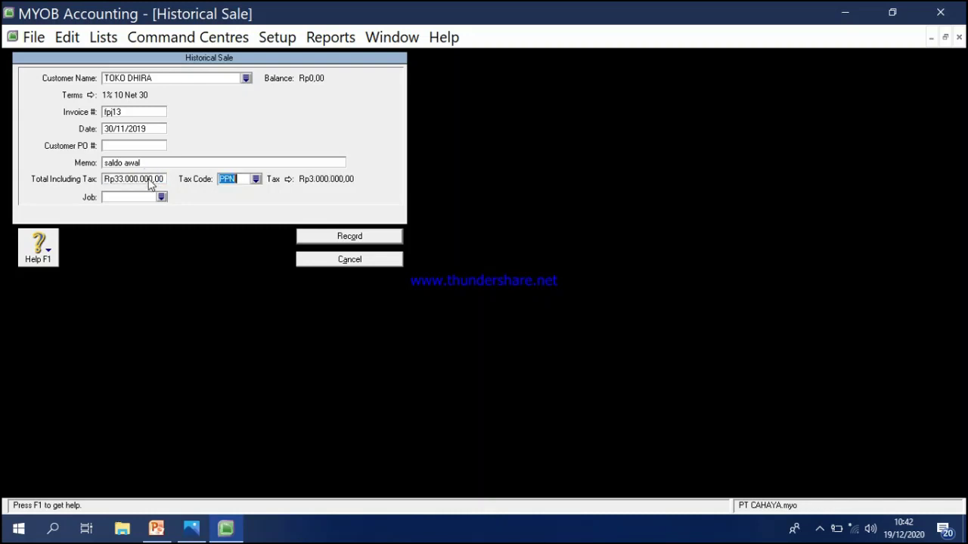
# Step: Assign tax code N-T to the TOKO DHIRA sale, record it and close the customer balances
pyautogui.click(256, 179)
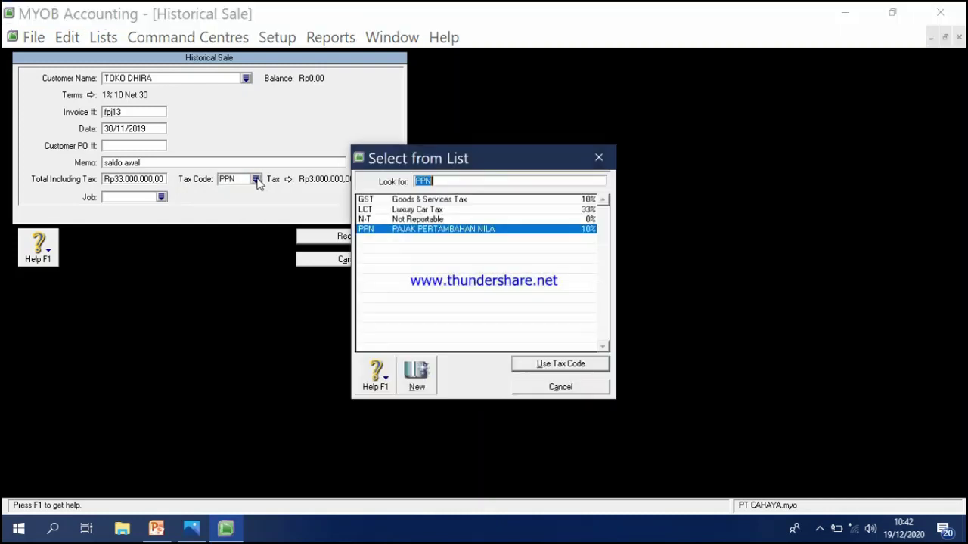
pyautogui.click(404, 219)
pyautogui.doubleClick(404, 219)
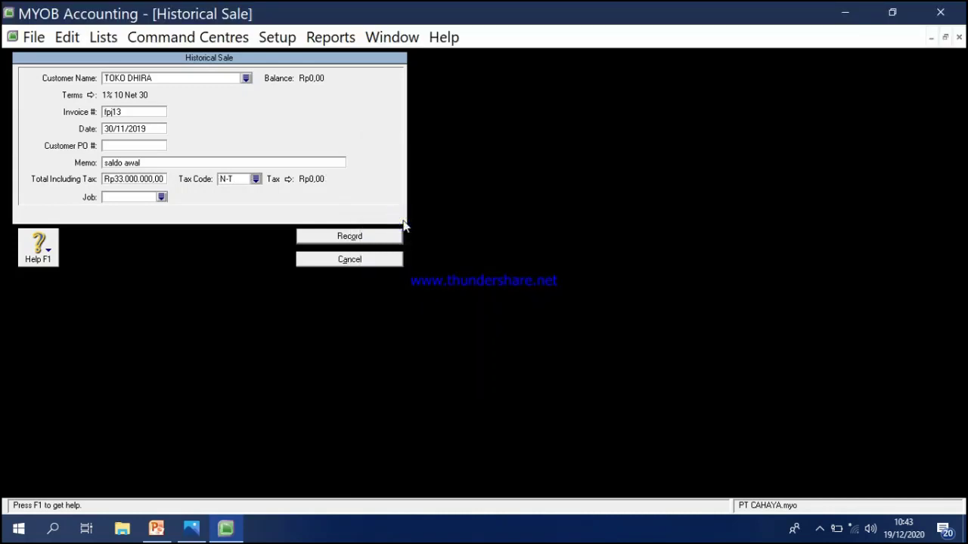
pyautogui.click(383, 236)
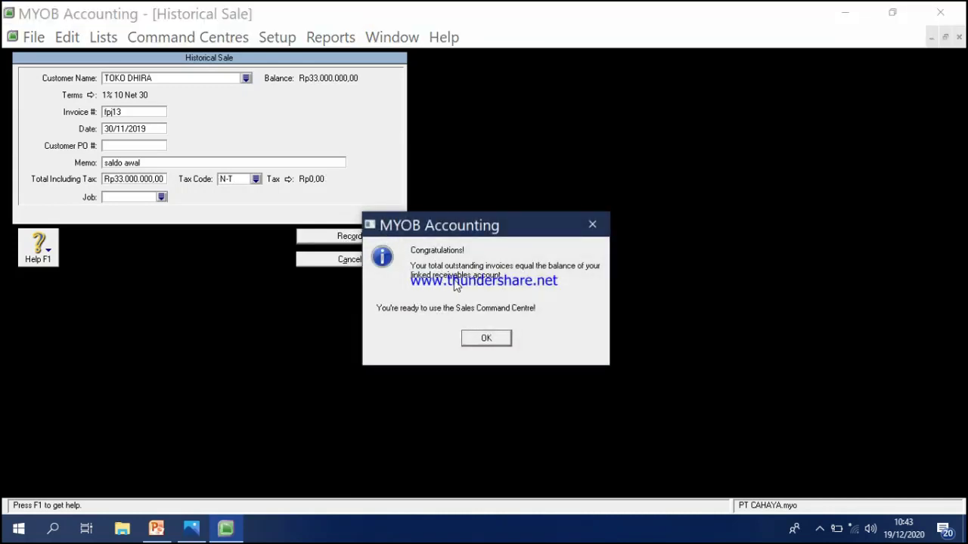
pyautogui.click(488, 338)
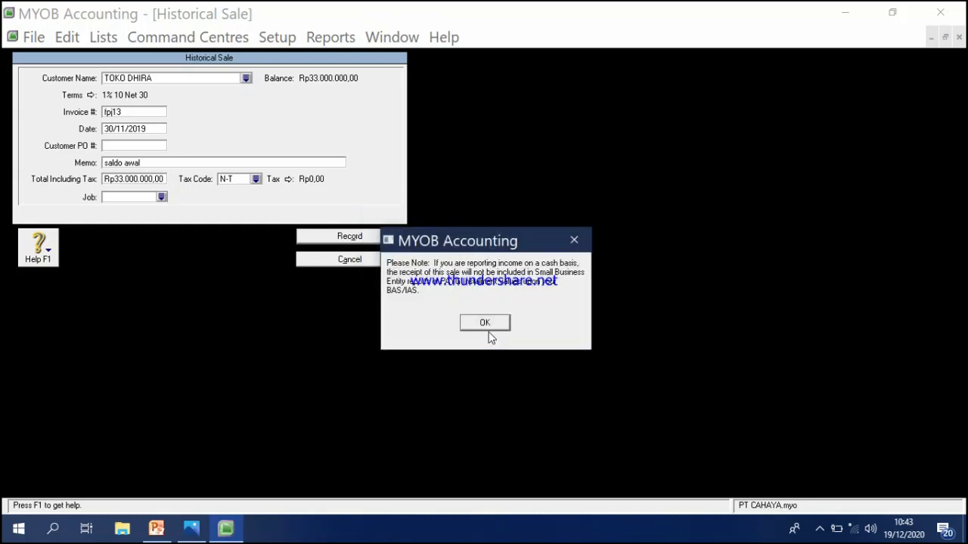
pyautogui.click(485, 323)
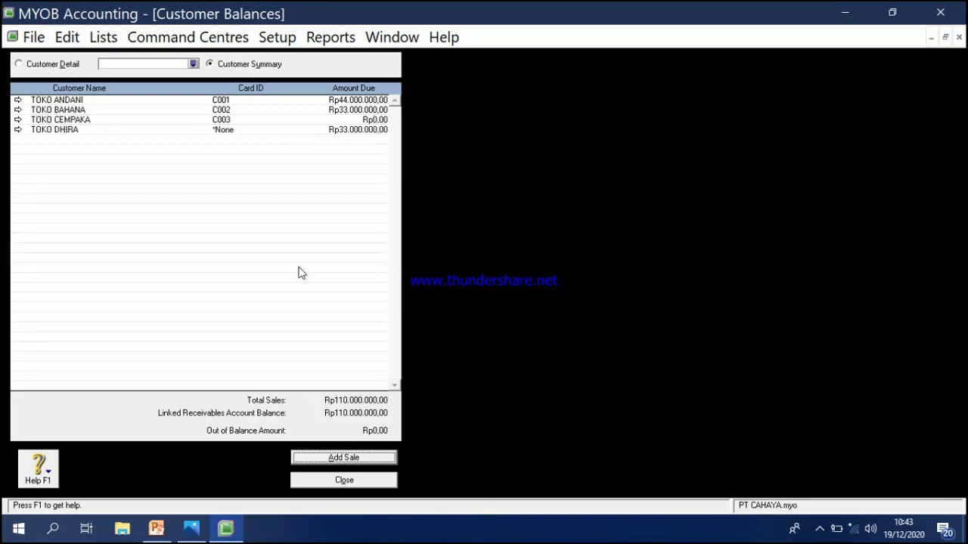
pyautogui.click(344, 481)
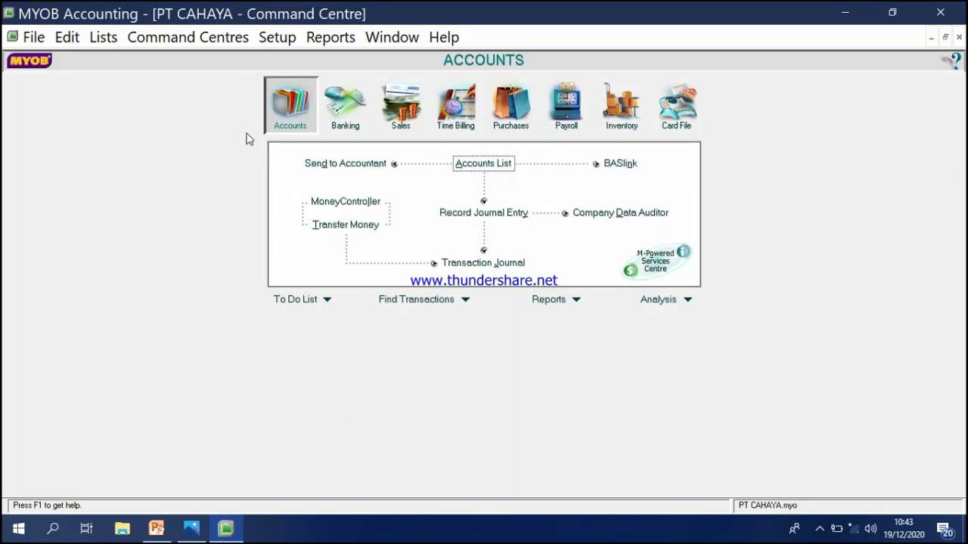
# Step: Review the supplier balances and check the Account Payable balance in the accounts list
pyautogui.click(280, 35)
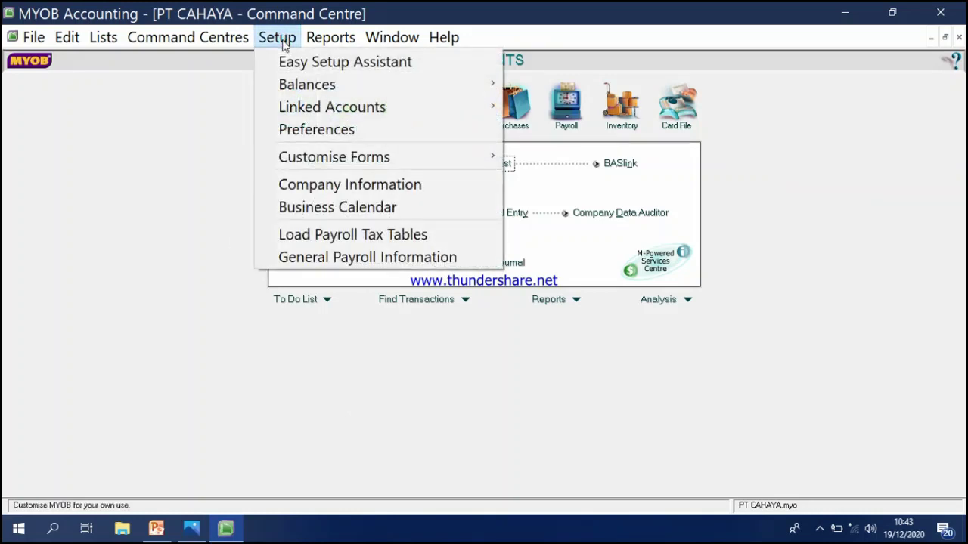
pyautogui.moveTo(317, 84)
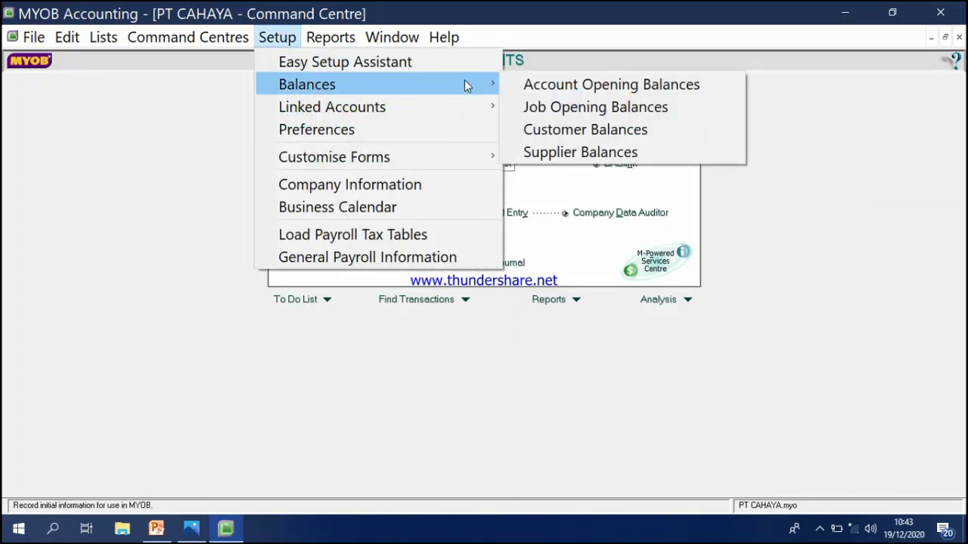
pyautogui.click(586, 152)
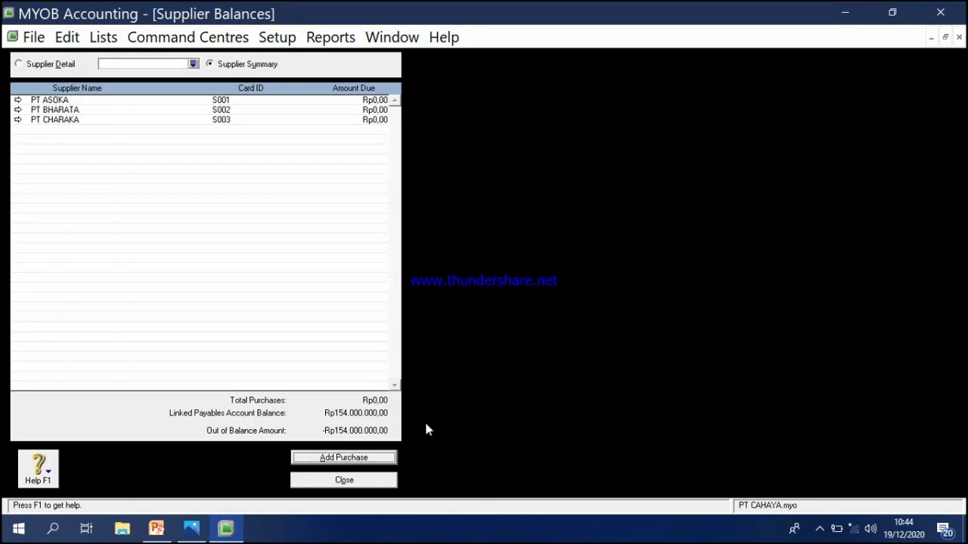
pyautogui.click(381, 479)
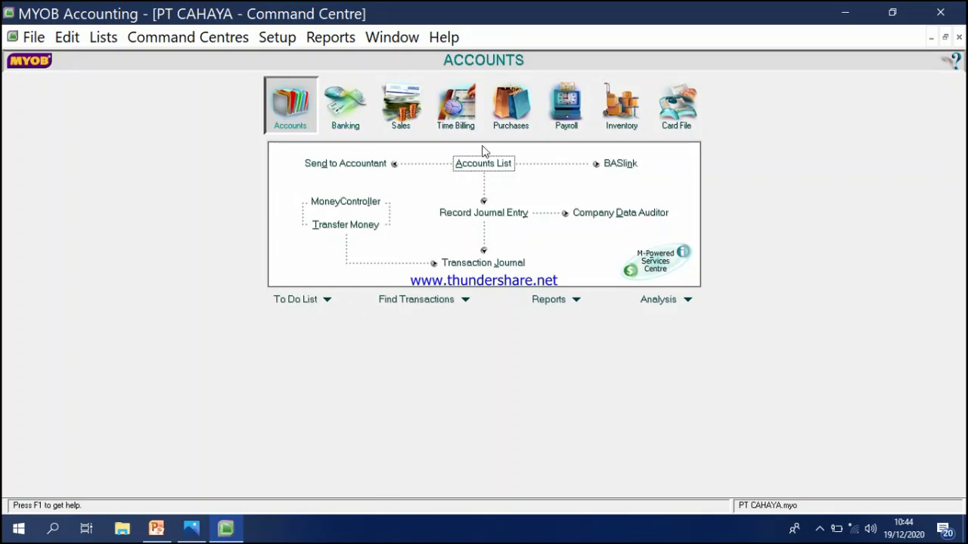
pyautogui.click(503, 163)
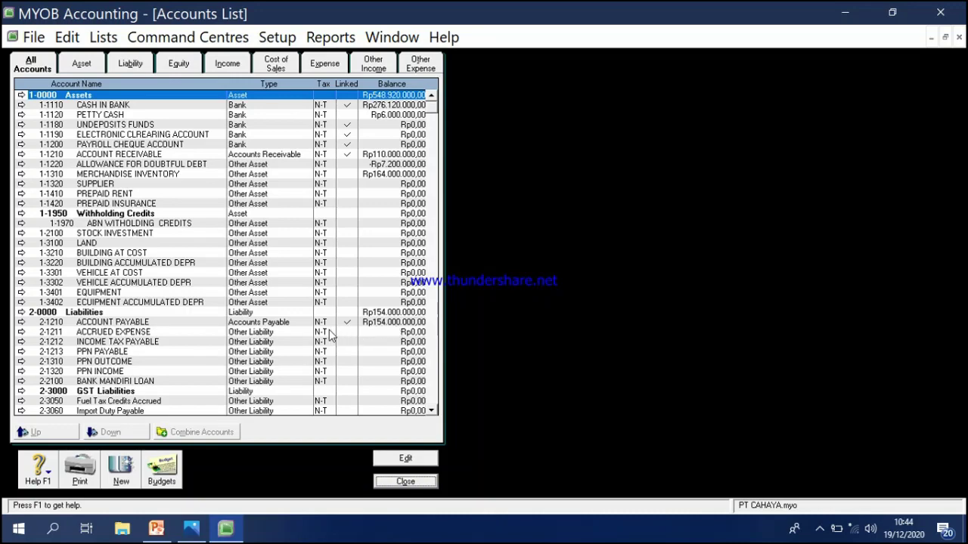
pyautogui.click(416, 481)
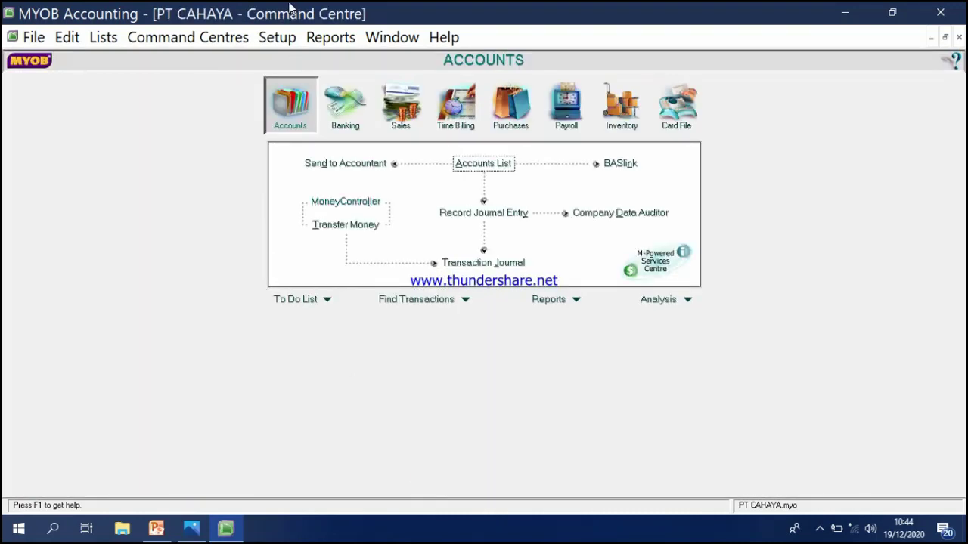
# Step: Open the supplier balances setup to enter the opening payables
pyautogui.click(284, 41)
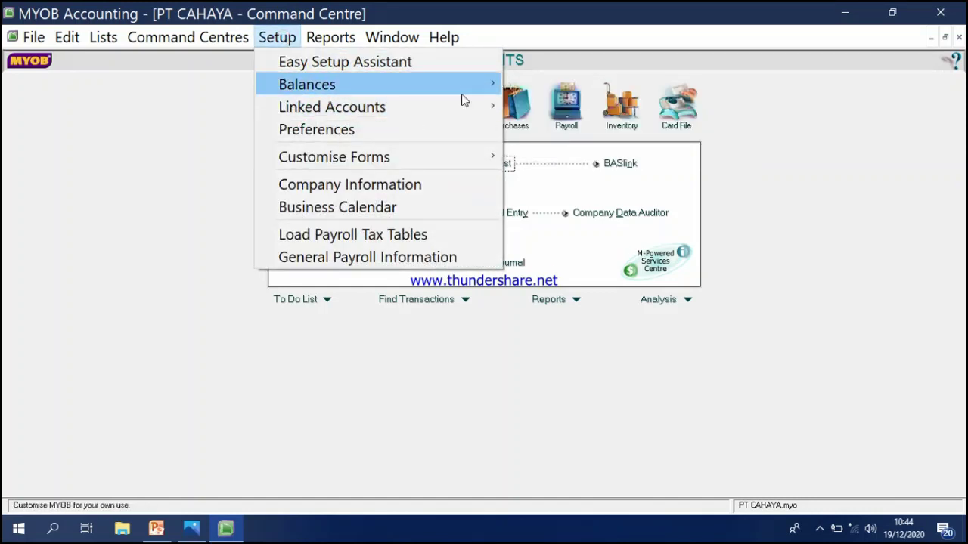
pyautogui.moveTo(483, 93)
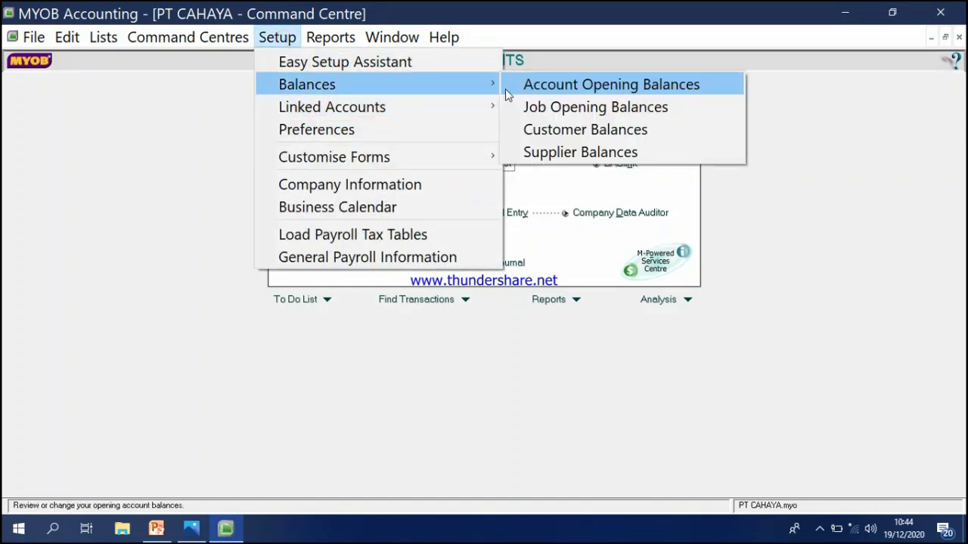
pyautogui.click(539, 152)
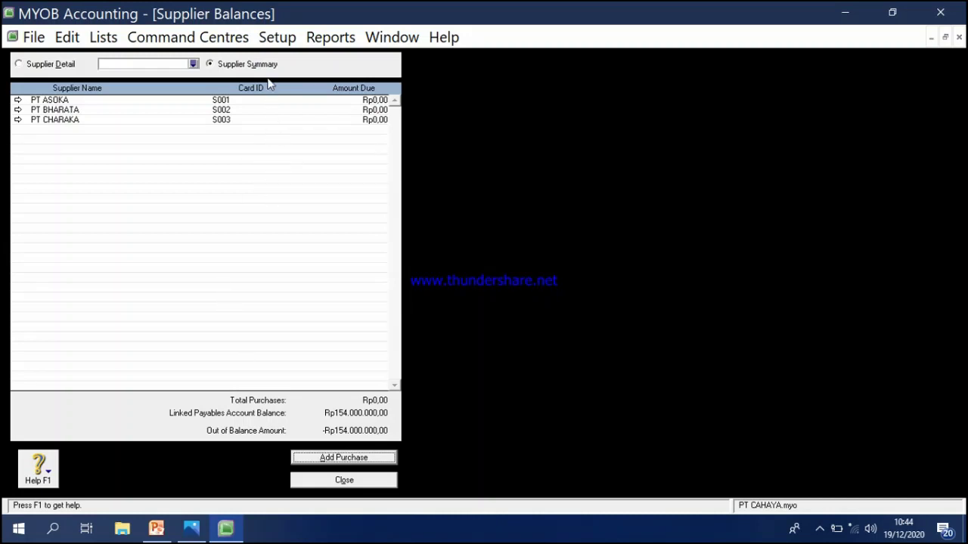
# Step: Check the linked accounts for purchases and return to the supplier balances
pyautogui.click(271, 39)
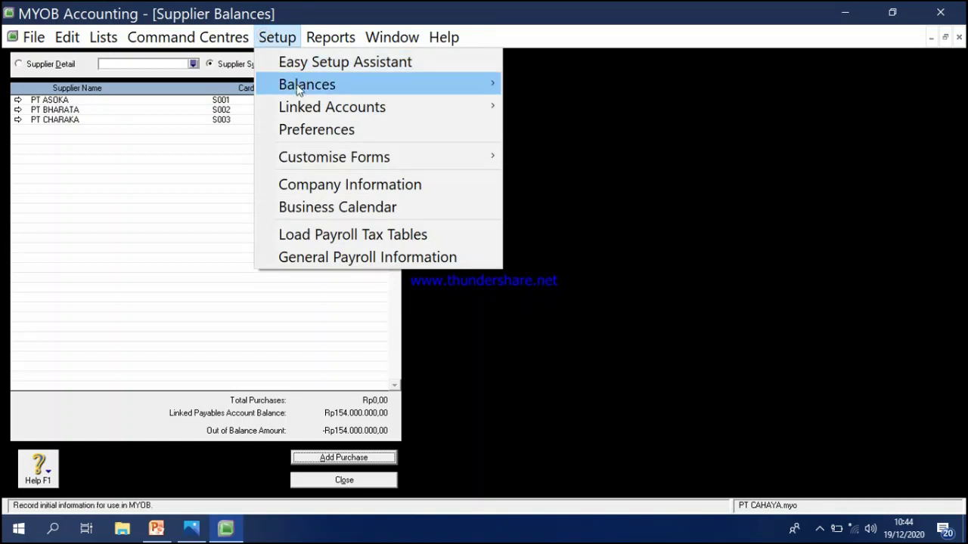
pyautogui.moveTo(303, 91)
pyautogui.moveTo(311, 112)
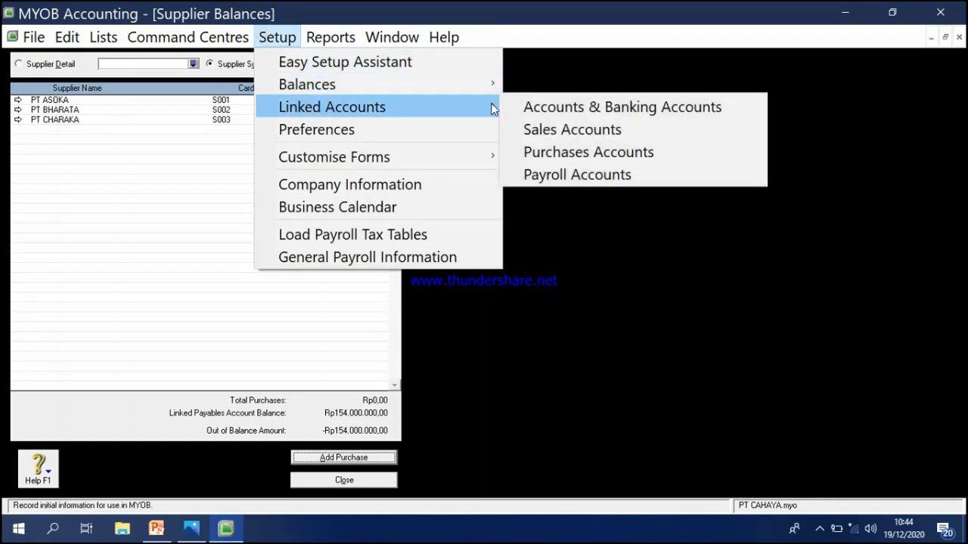
pyautogui.click(550, 161)
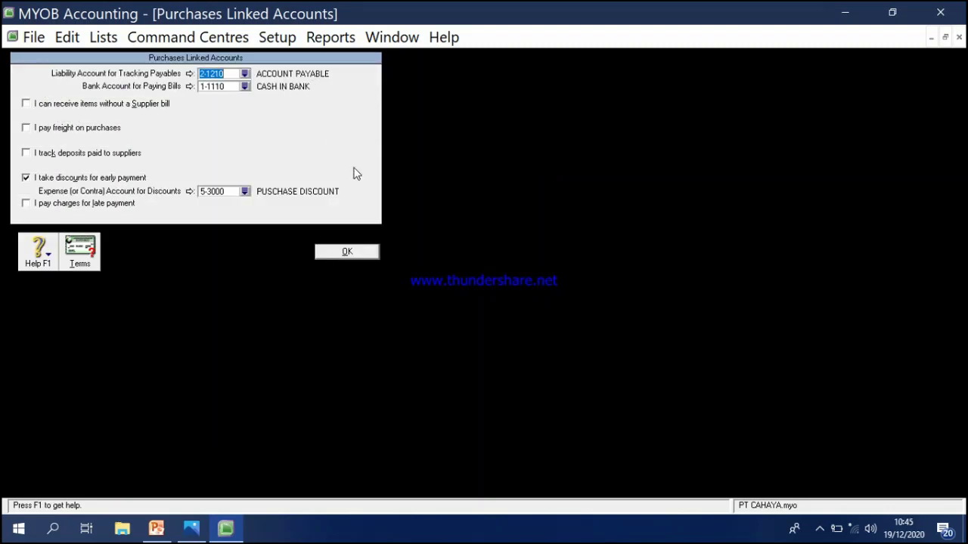
pyautogui.click(349, 252)
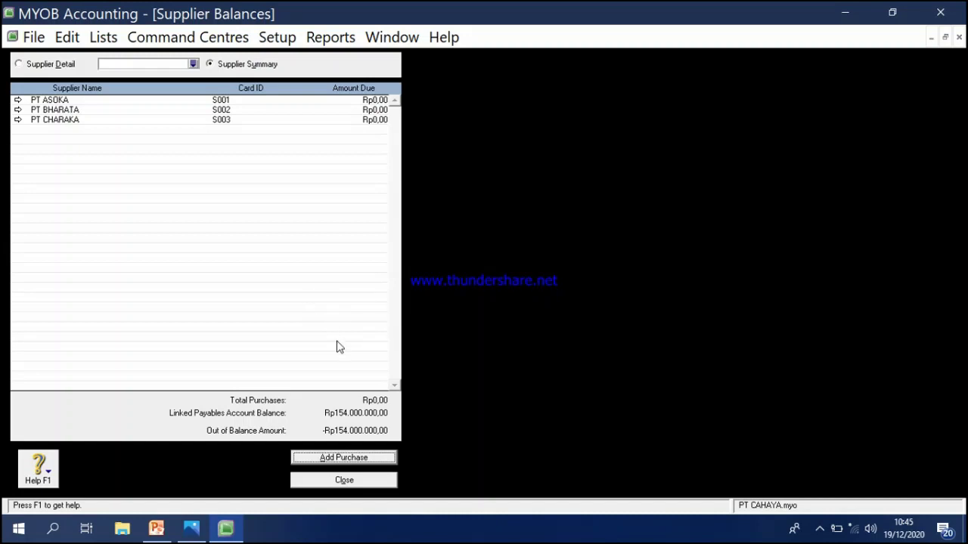
# Step: Add a historical purchase for supplier PT ASOKA with PO number np8
pyautogui.click(344, 459)
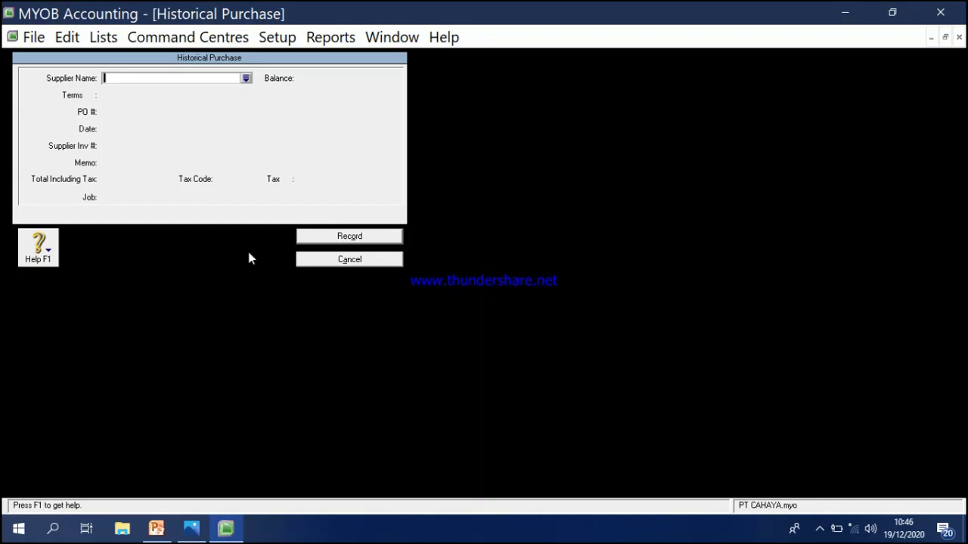
pyautogui.click(246, 80)
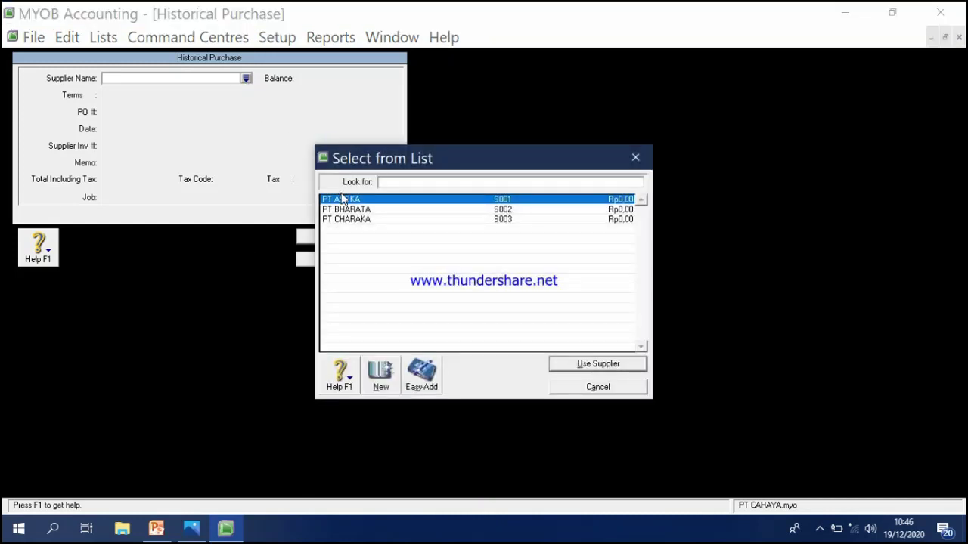
pyautogui.doubleClick(341, 201)
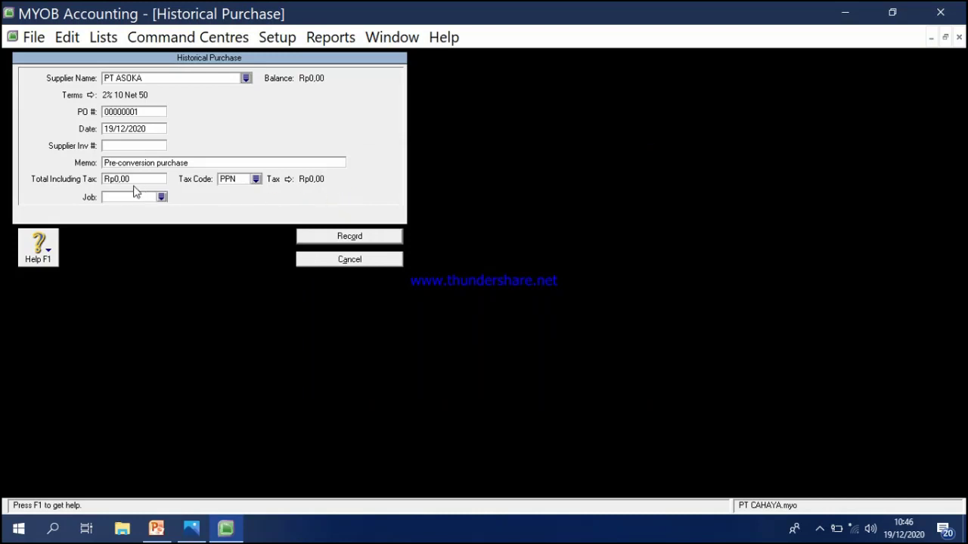
pyautogui.click(138, 111)
pyautogui.write('np8')
# Step: Date the PT ASOKA purchase 16/11/2019 and replace its memo with "saldo awal"
pyautogui.click(121, 130)
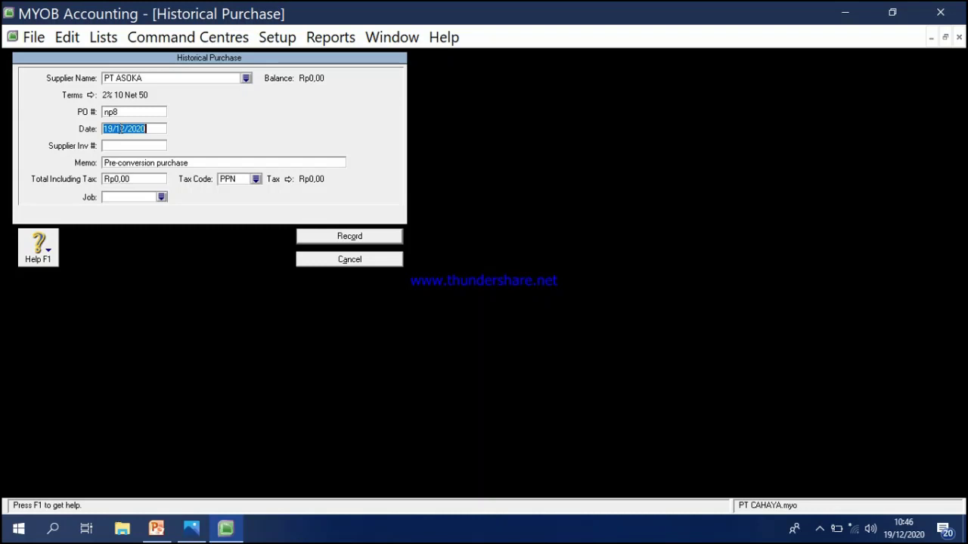
pyautogui.write('16/11/2019')
pyautogui.click(126, 163)
pyautogui.write('sa')
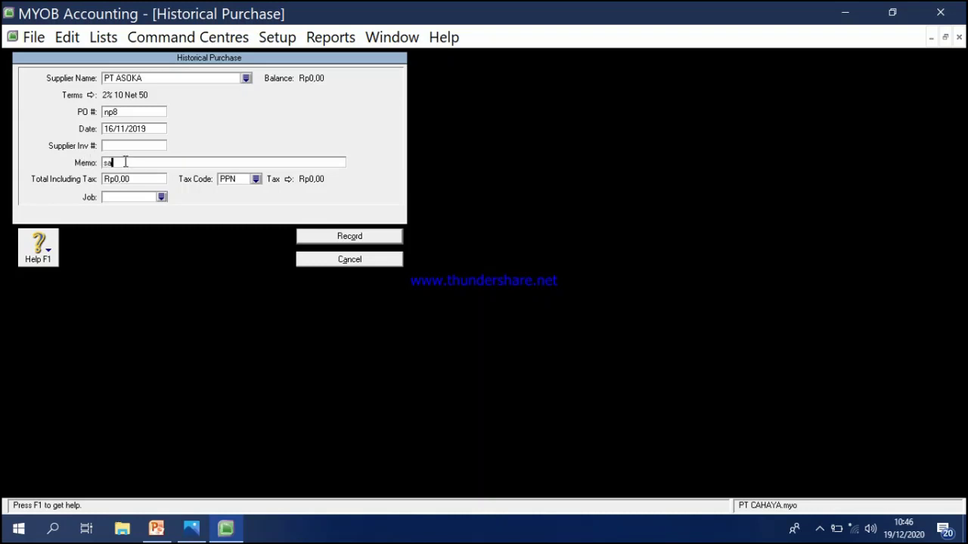
pyautogui.write('ldo awal')
pyautogui.click(131, 180)
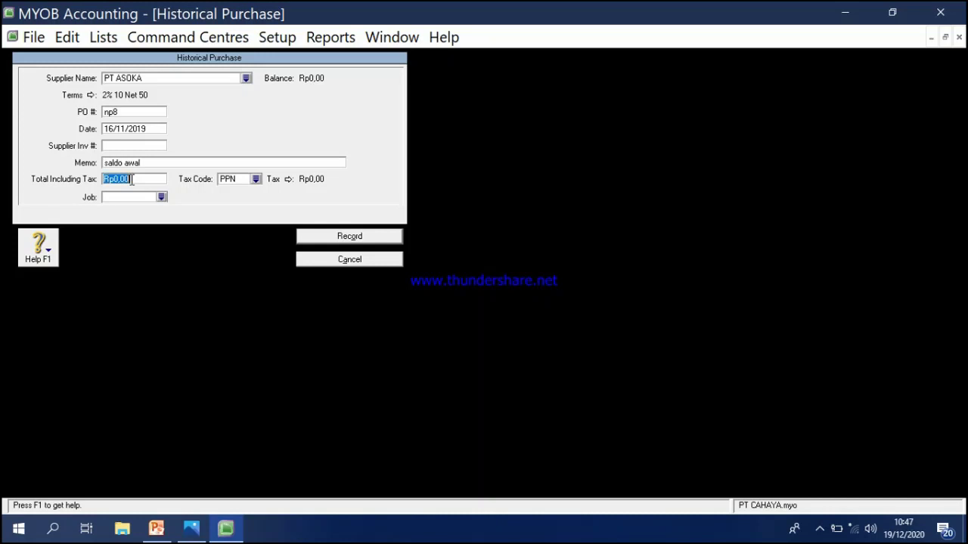
# Step: Set the PT ASOKA purchase total to Rp44.000.000 with tax code N-T and record it
pyautogui.write('44000000')
pyautogui.press('Tab')
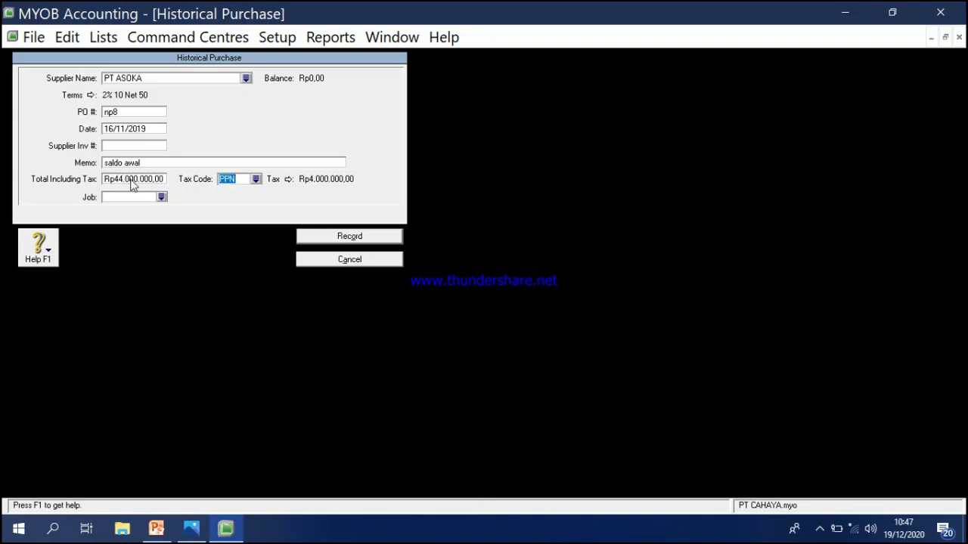
pyautogui.click(256, 179)
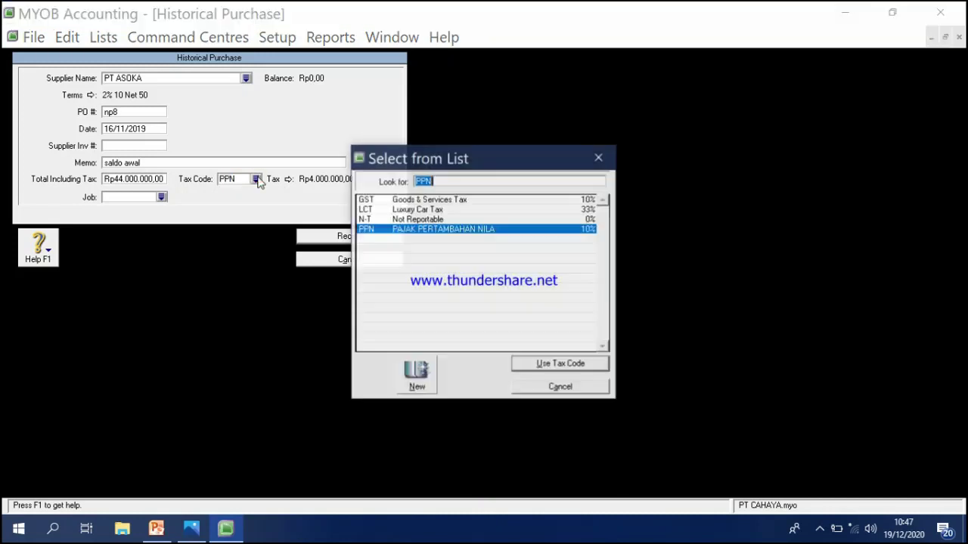
pyautogui.doubleClick(417, 219)
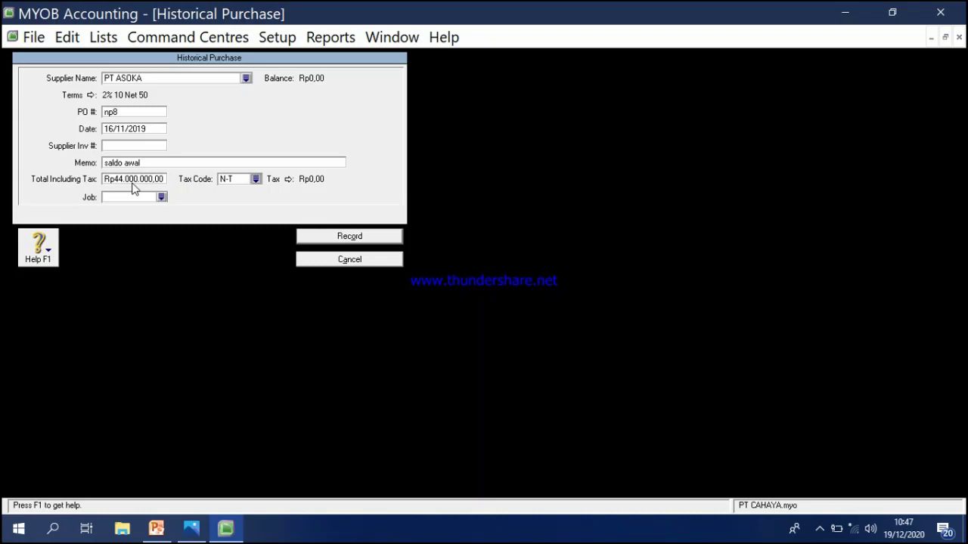
pyautogui.click(342, 236)
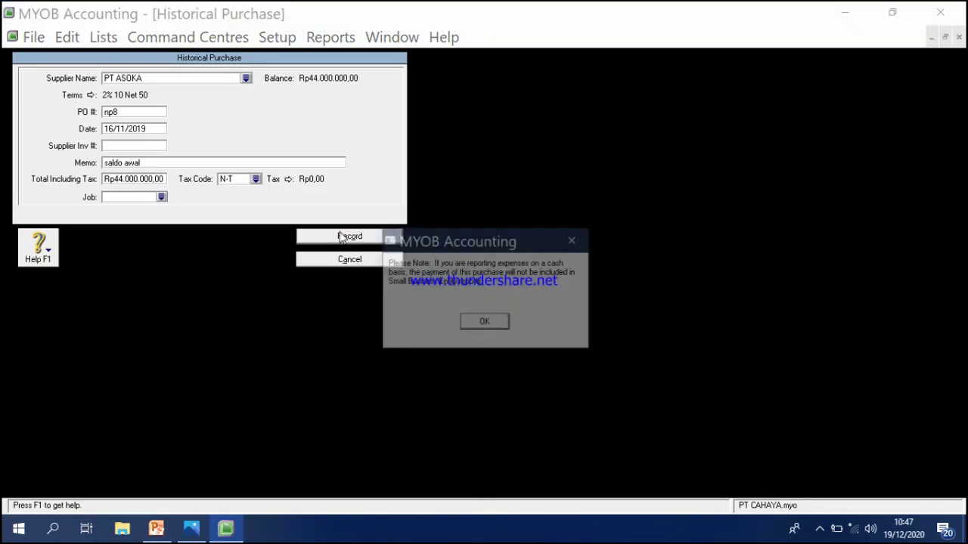
pyautogui.click(469, 321)
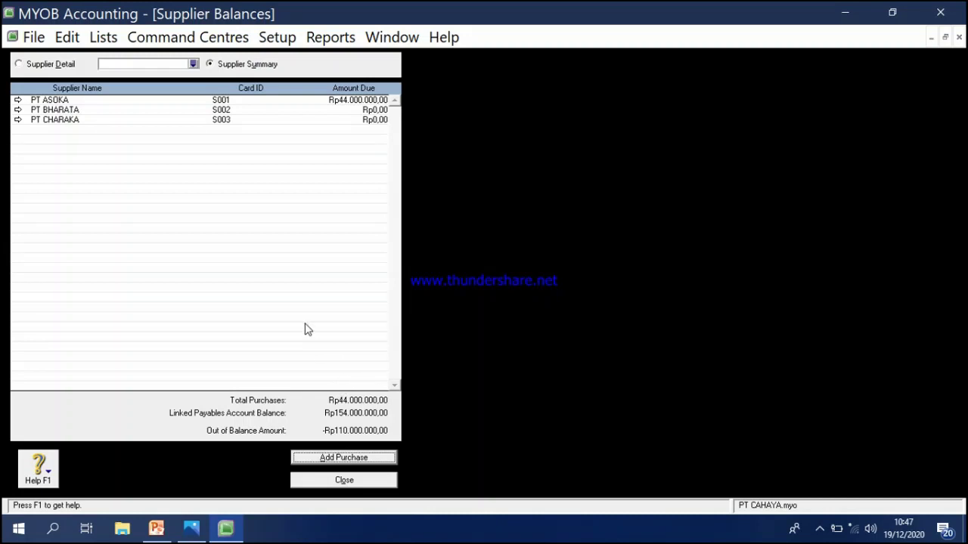
# Step: Add a historical purchase for supplier PT BHARATA with PO number np-9
pyautogui.click(344, 458)
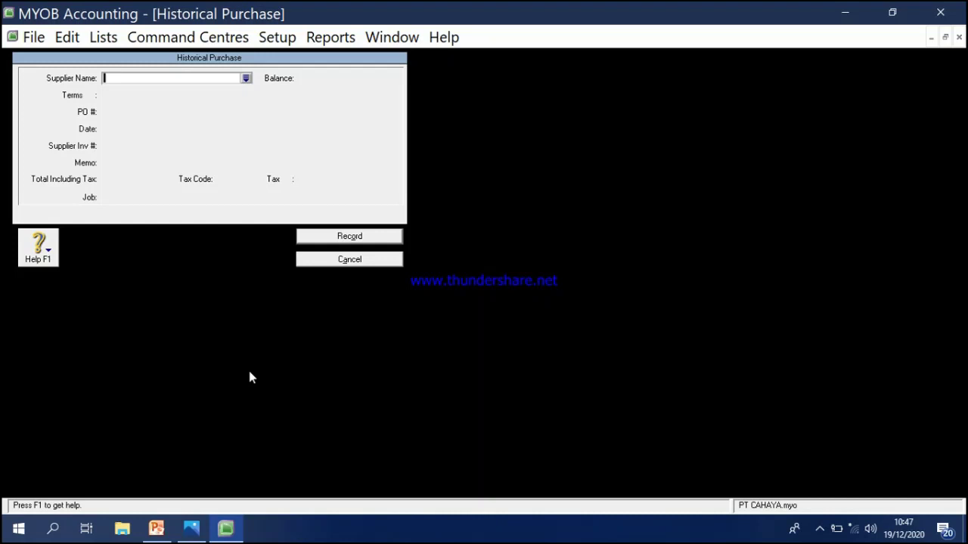
pyautogui.click(246, 78)
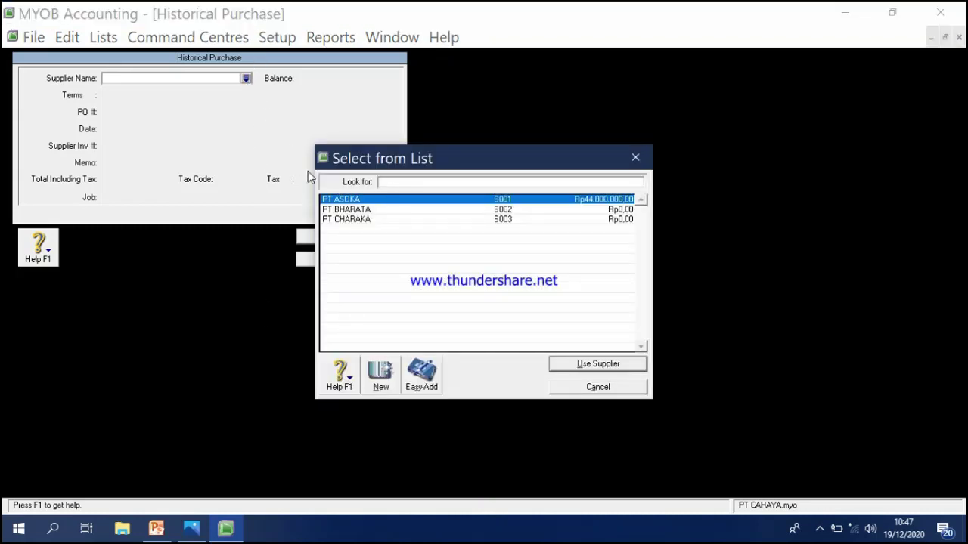
pyautogui.click(337, 212)
pyautogui.doubleClick(337, 212)
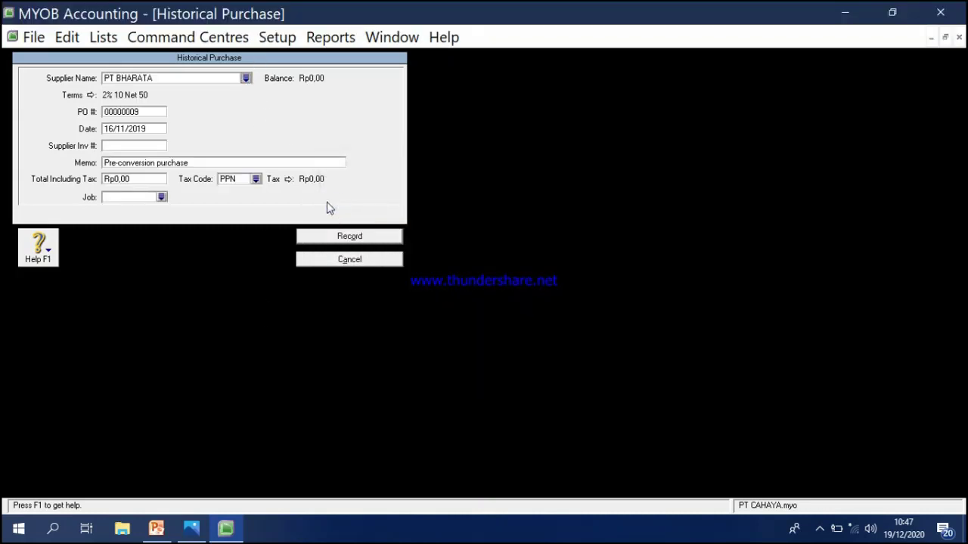
pyautogui.click(131, 112)
pyautogui.write('np-9')
# Step: Date the PT BHARATA purchase 20/11/2019 and replace its memo with "saldo awal"
pyautogui.press('Tab')
pyautogui.write('20')
pyautogui.press('space')
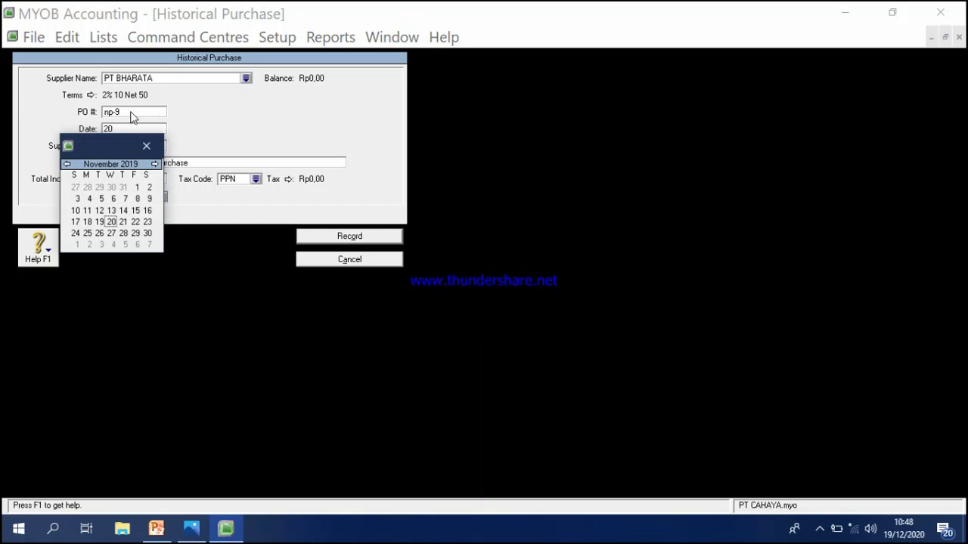
pyautogui.press('Escape')
pyautogui.write('/1')
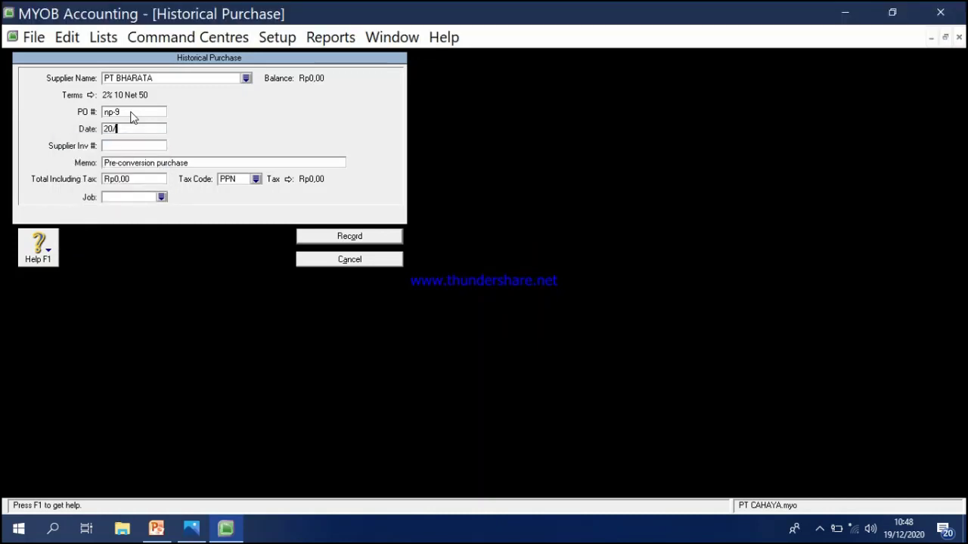
pyautogui.write('1/2019')
pyautogui.click(123, 164)
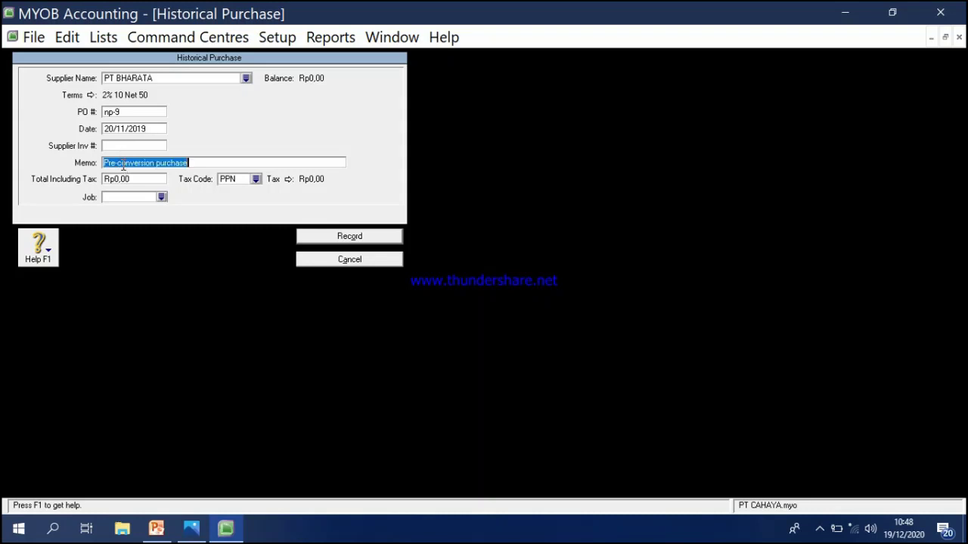
pyautogui.write('sald')
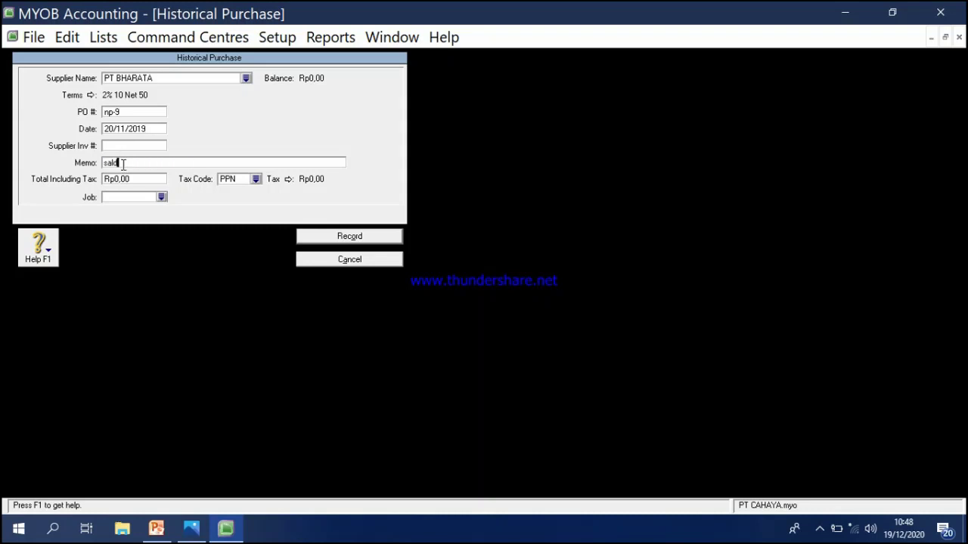
pyautogui.write('o awal')
# Step: Set the PT BHARATA purchase total to Rp22.000.000 with tax code N-T and record it
pyautogui.click(118, 178)
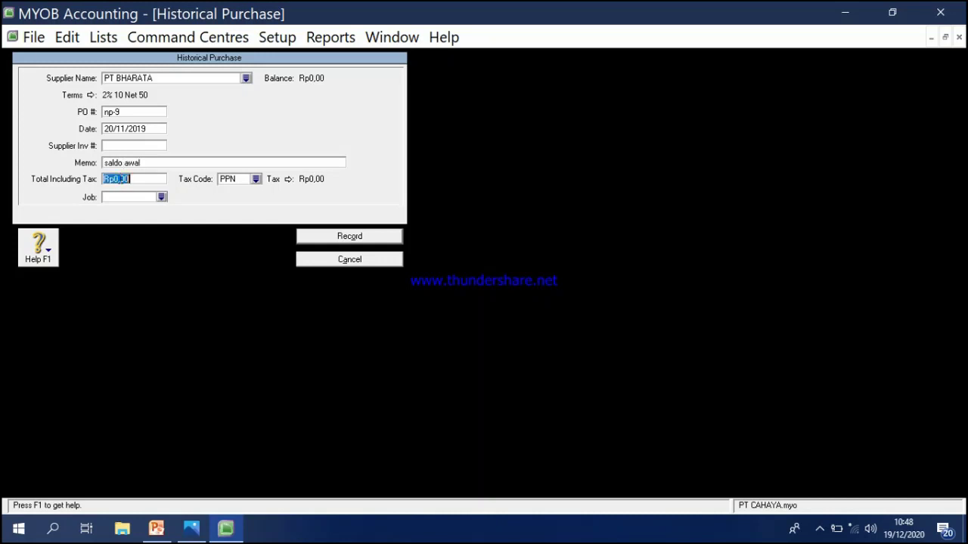
pyautogui.write('2')
pyautogui.write('2.00')
pyautogui.write('0.000')
pyautogui.press('Tab')
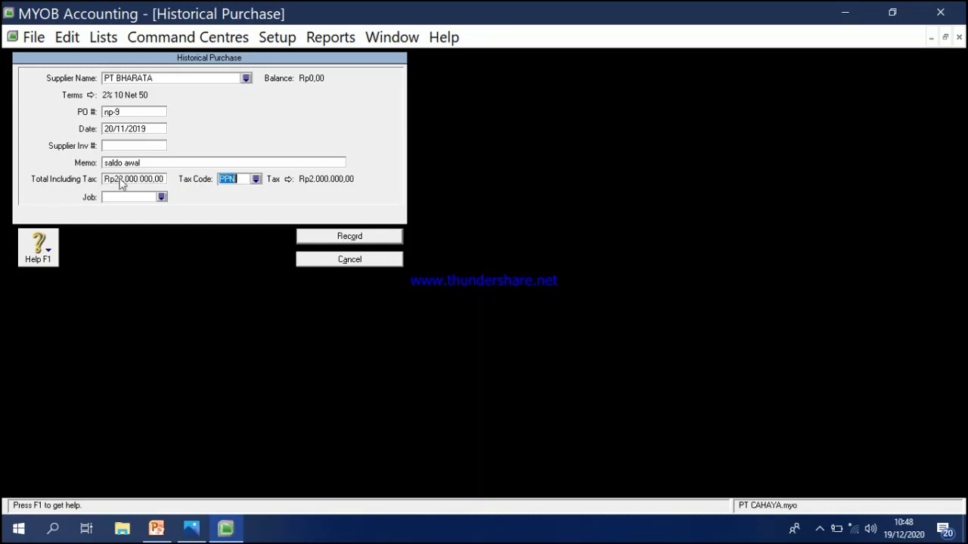
pyautogui.click(256, 181)
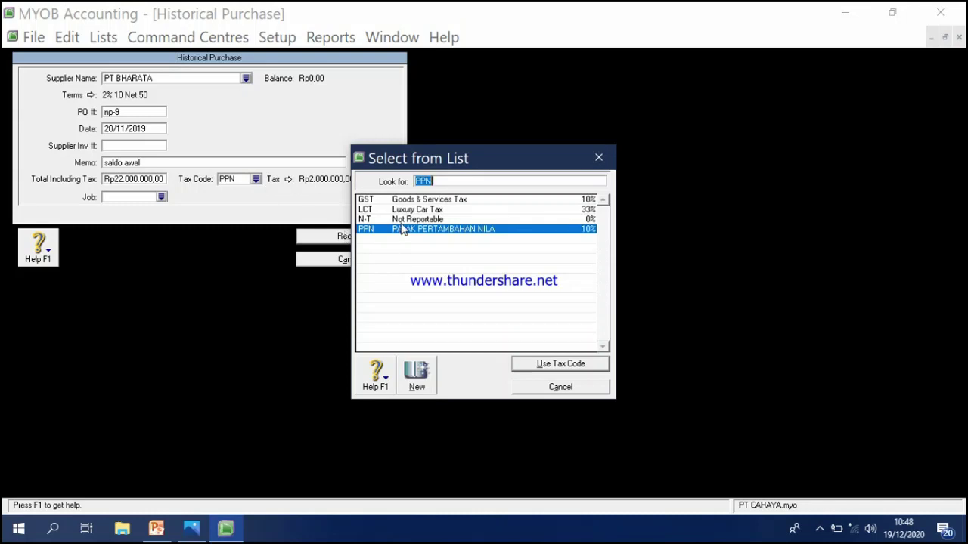
pyautogui.doubleClick(399, 219)
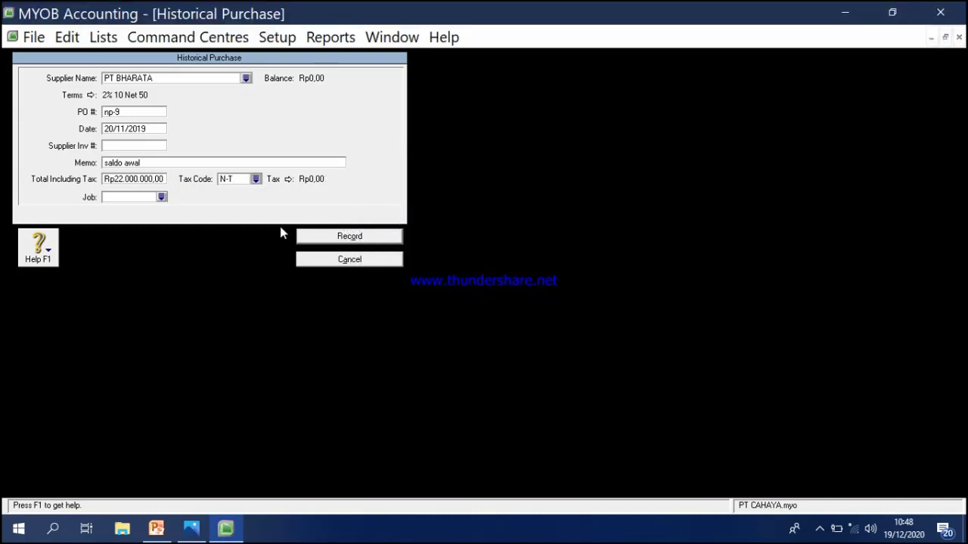
pyautogui.click(323, 237)
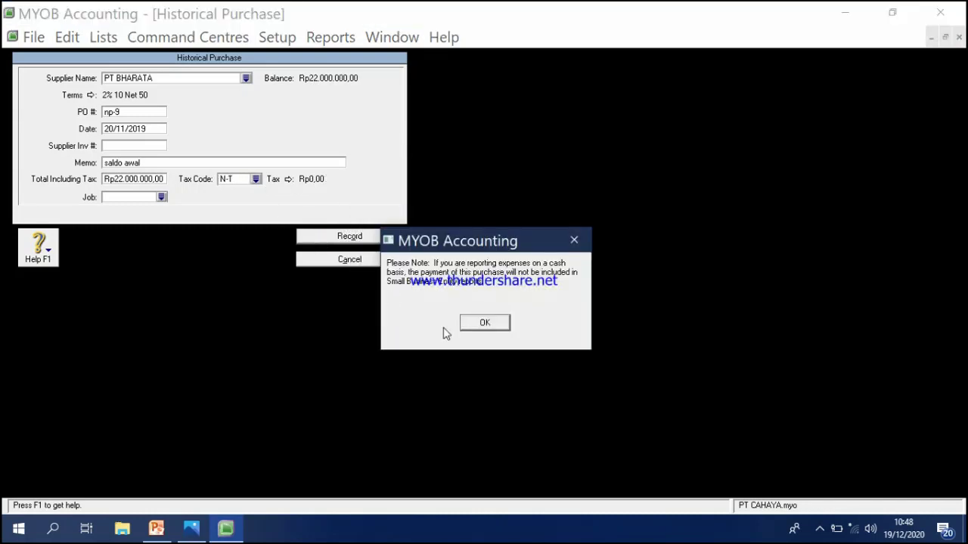
pyautogui.click(484, 322)
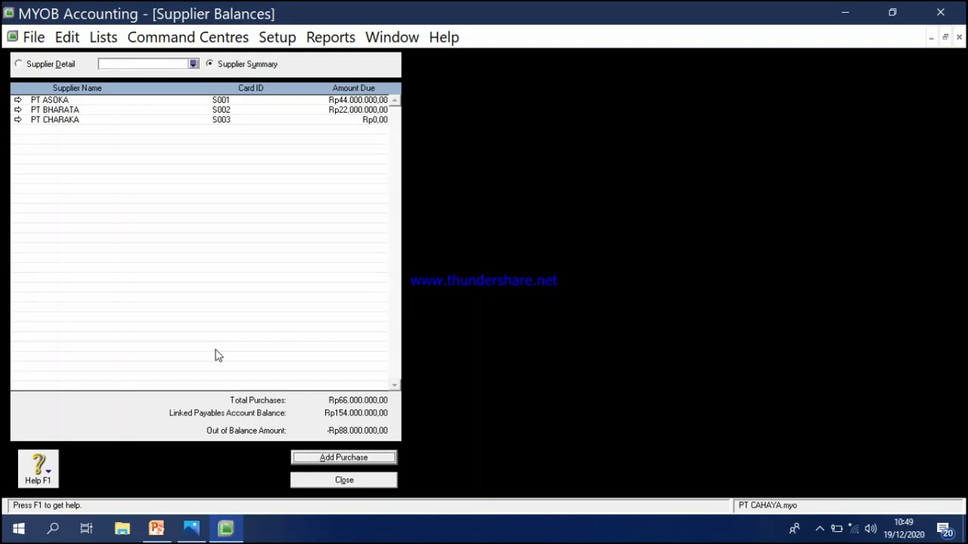
# Step: Add a historical purchase for supplier PT CHARAKA with PO number "np 10"
pyautogui.click(322, 455)
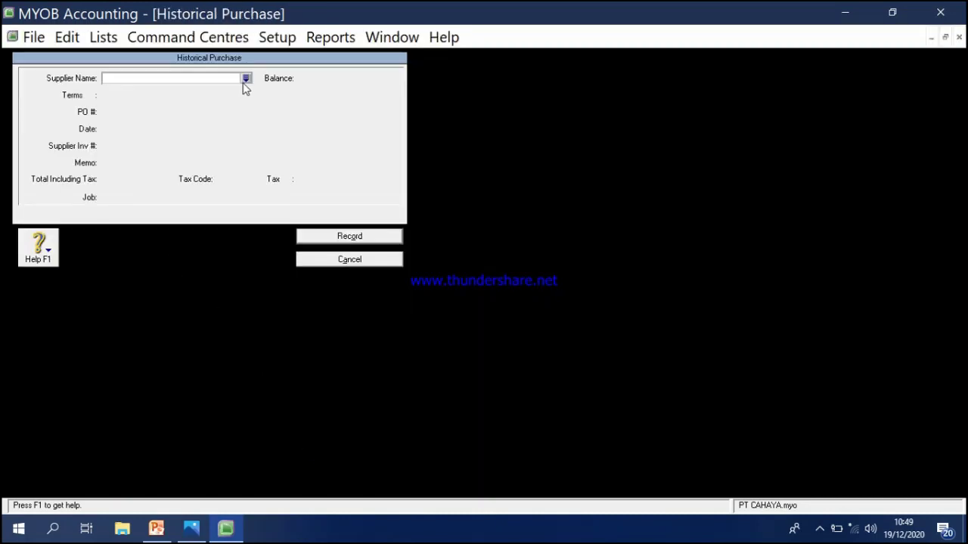
pyautogui.click(246, 79)
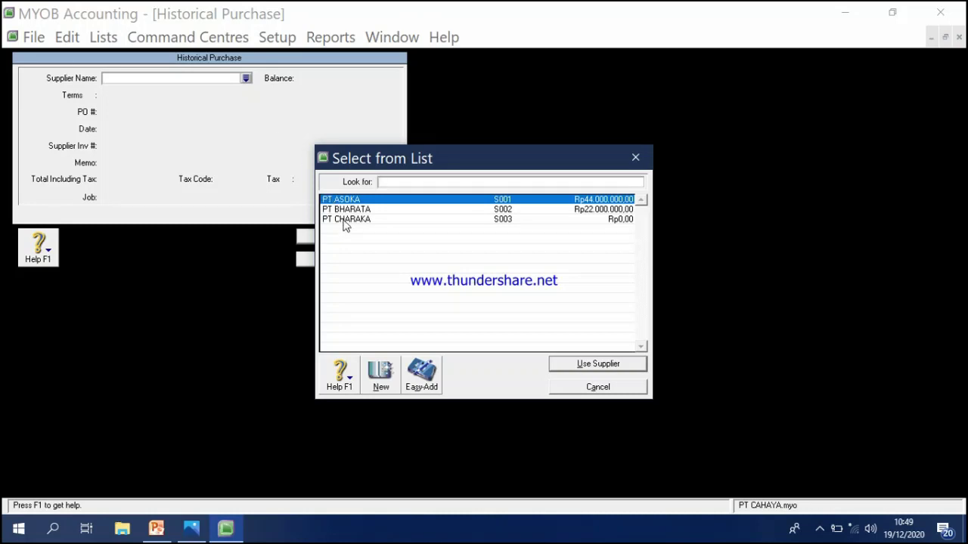
pyautogui.doubleClick(344, 220)
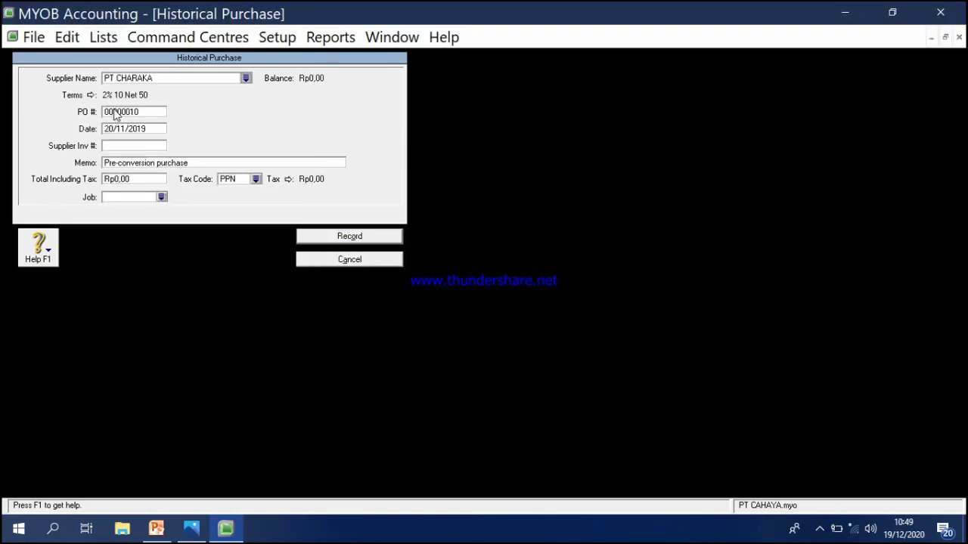
pyautogui.click(115, 112)
pyautogui.write('np.10')
# Step: Date the PT CHARAKA purchase 10/11/2019 and replace its memo with "saldo awal"
pyautogui.press('Tab')
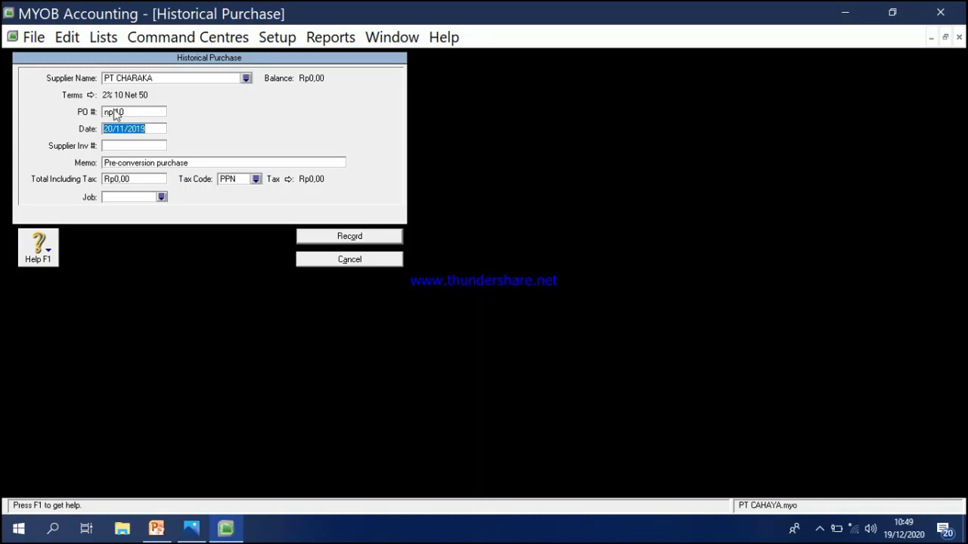
pyautogui.write('10/11/2019')
pyautogui.press('Tab')
pyautogui.press('Tab')
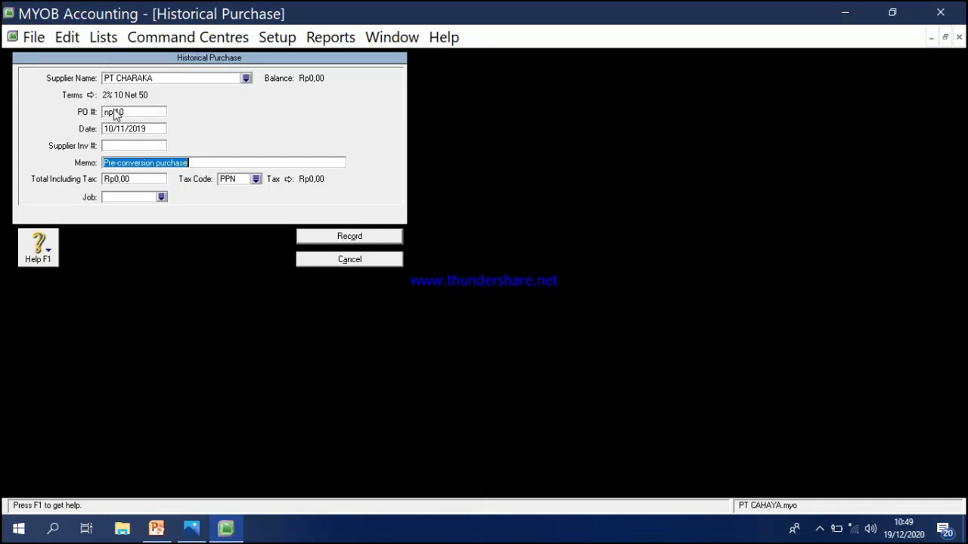
pyautogui.write('sald')
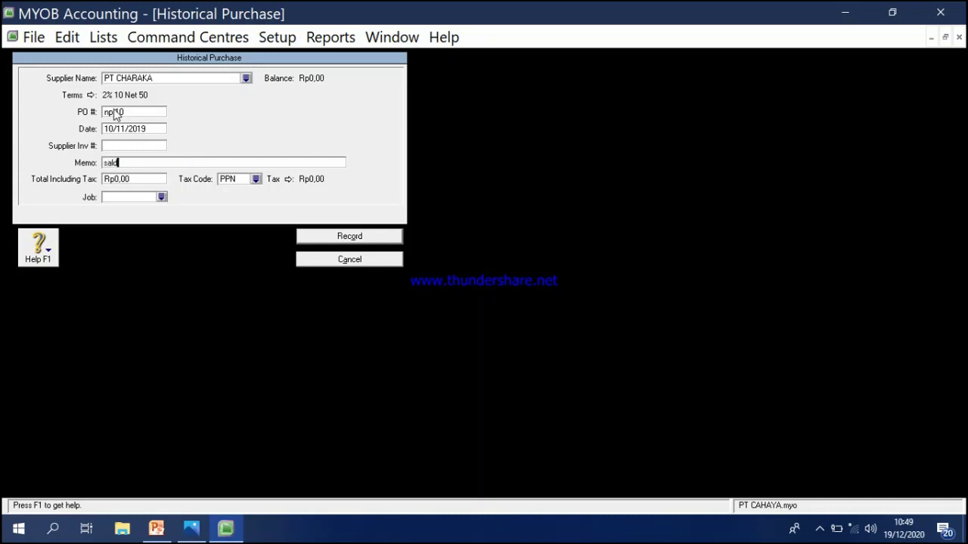
pyautogui.write('o awal')
# Step: Record the PT CHARAKA purchase with a total of Rp88.000.000 and tax code N-T, and close the supplier balances
pyautogui.click(139, 179)
pyautogui.write('88')
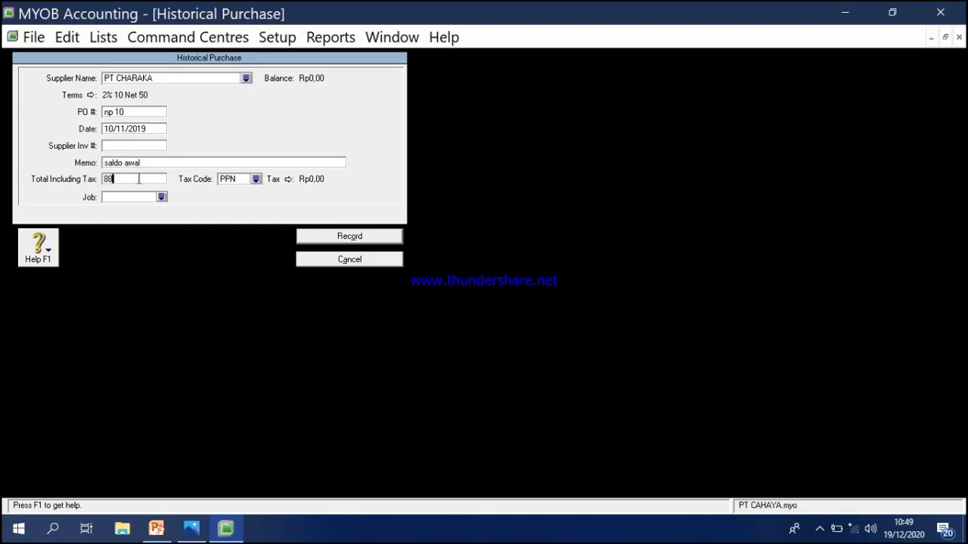
pyautogui.write('.000.000000')
pyautogui.press('Tab')
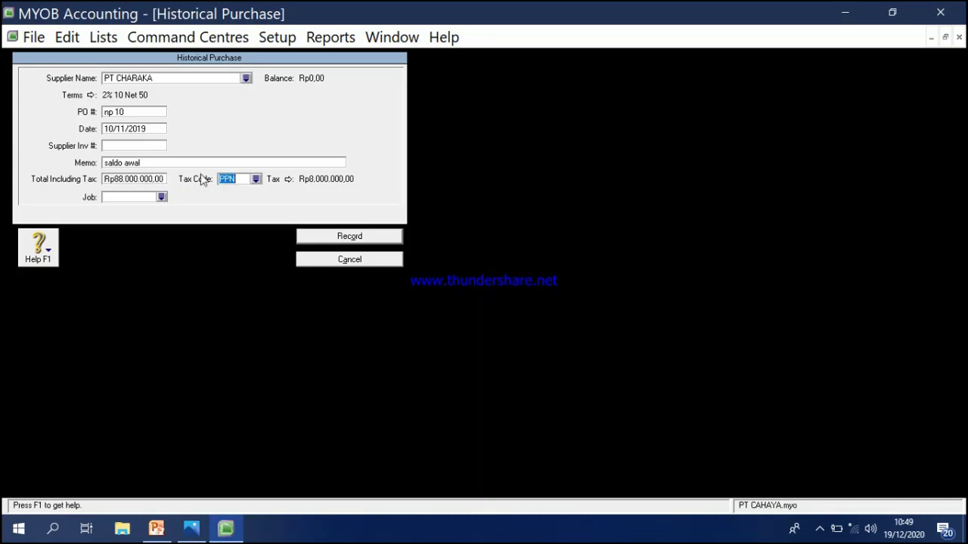
pyautogui.click(257, 179)
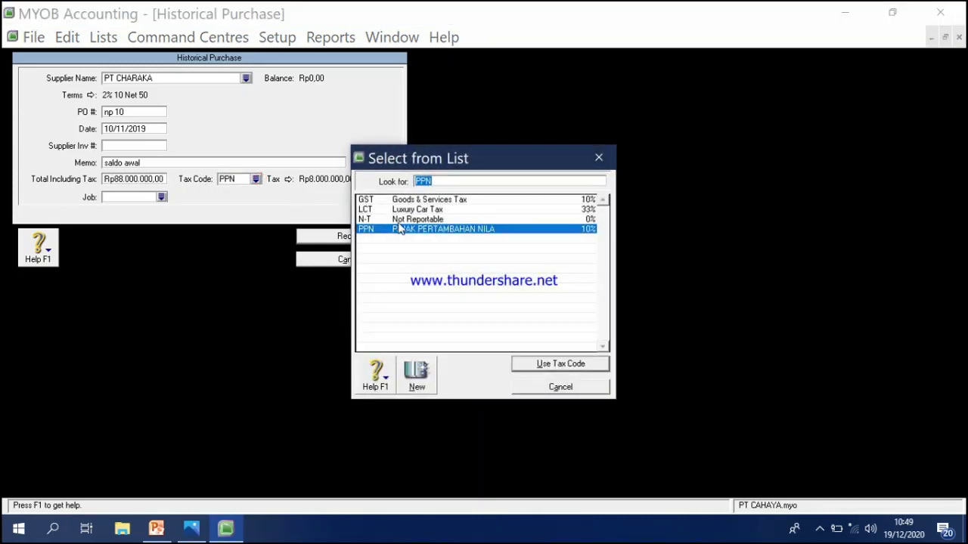
pyautogui.doubleClick(401, 218)
pyautogui.click(370, 244)
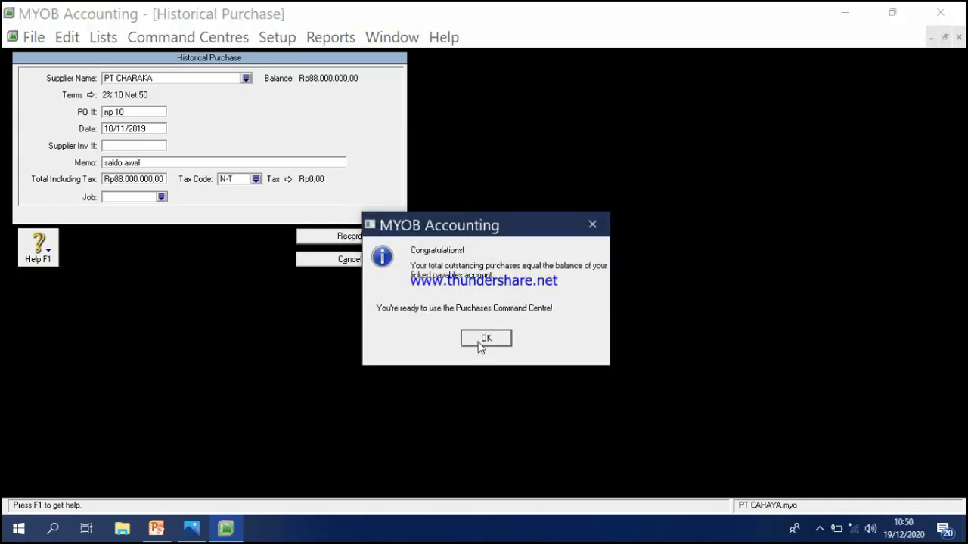
pyautogui.click(479, 342)
pyautogui.click(485, 321)
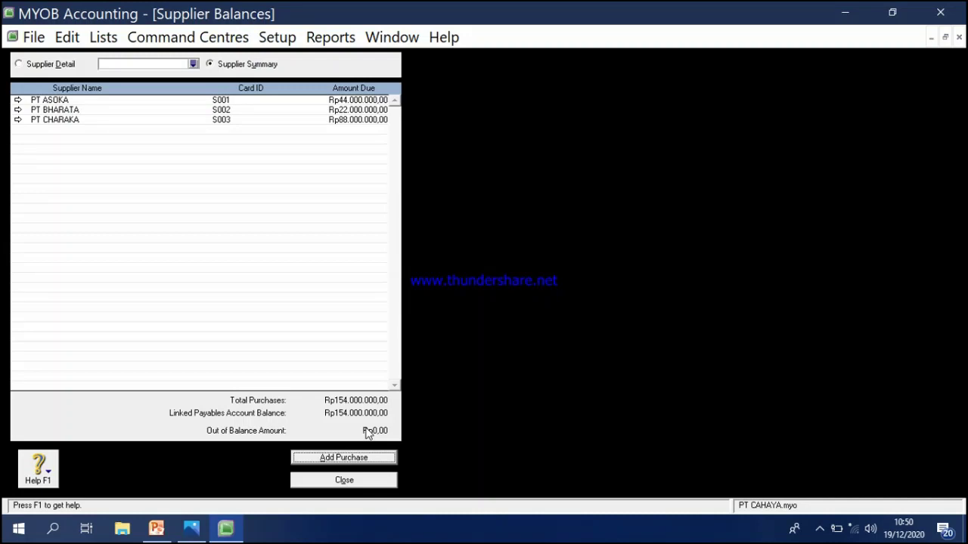
pyautogui.click(376, 481)
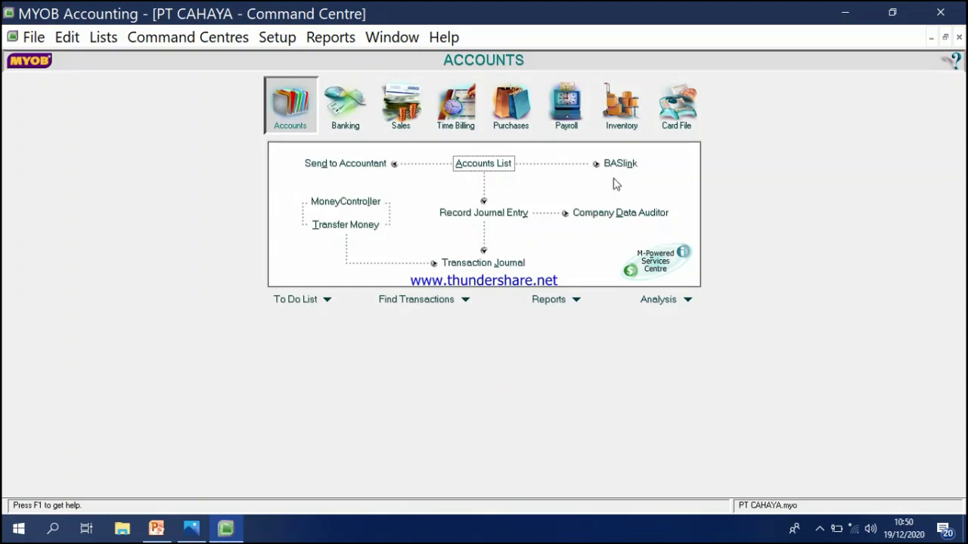
# Step: Enter the inventory count as 90 for ACUTREN PLUS and 70 for AXONE
pyautogui.click(617, 131)
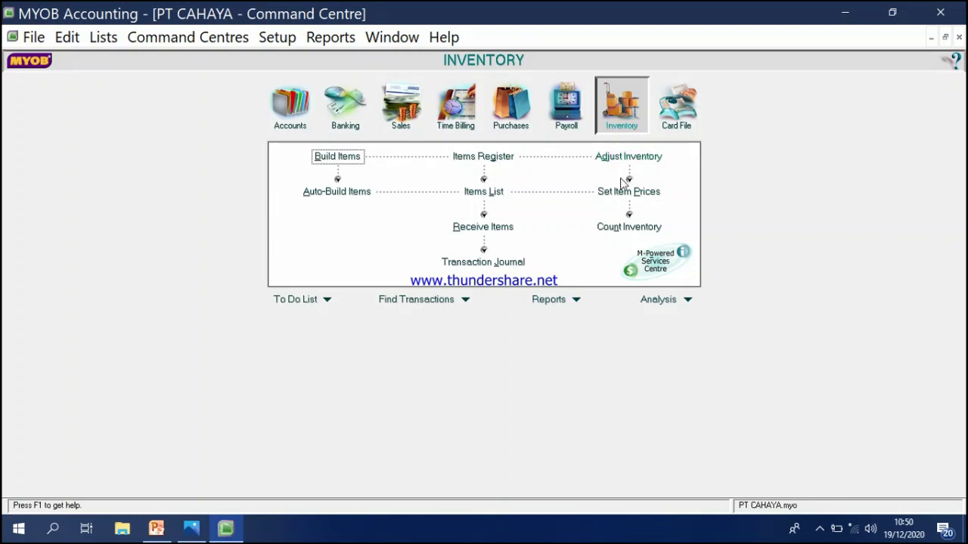
pyautogui.click(619, 229)
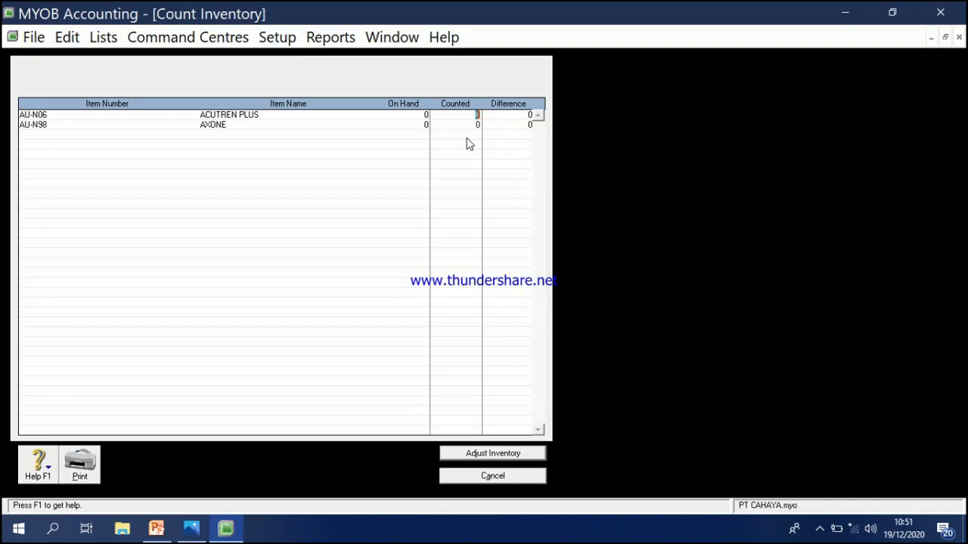
pyautogui.write('6')
pyautogui.press('BackSpace')
pyautogui.write('90')
pyautogui.click(474, 124)
pyautogui.write('70')
pyautogui.press('Tab')
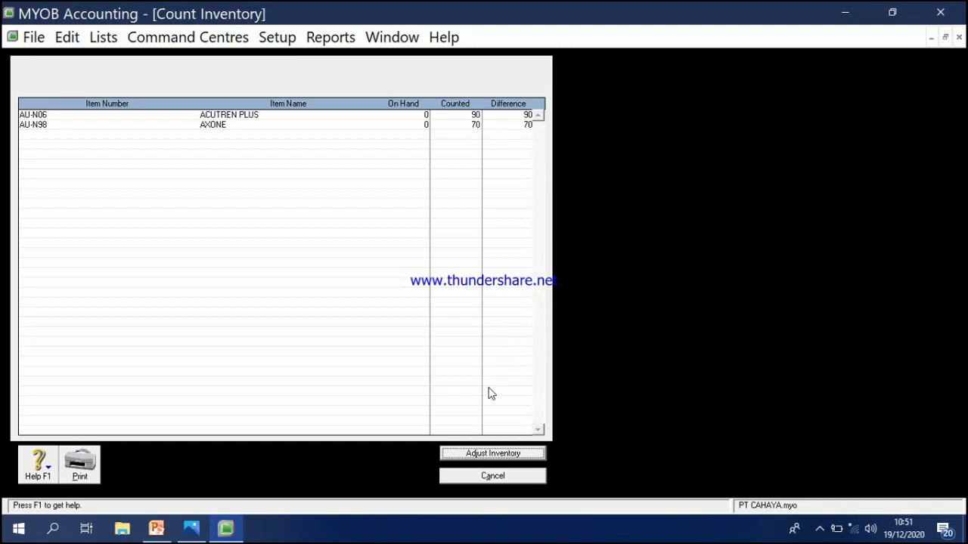
# Step: Adjust the inventory to the counts as opening balances, with 1-1310 MERCHANDISE INVENTORY as the default adjustment account
pyautogui.click(489, 455)
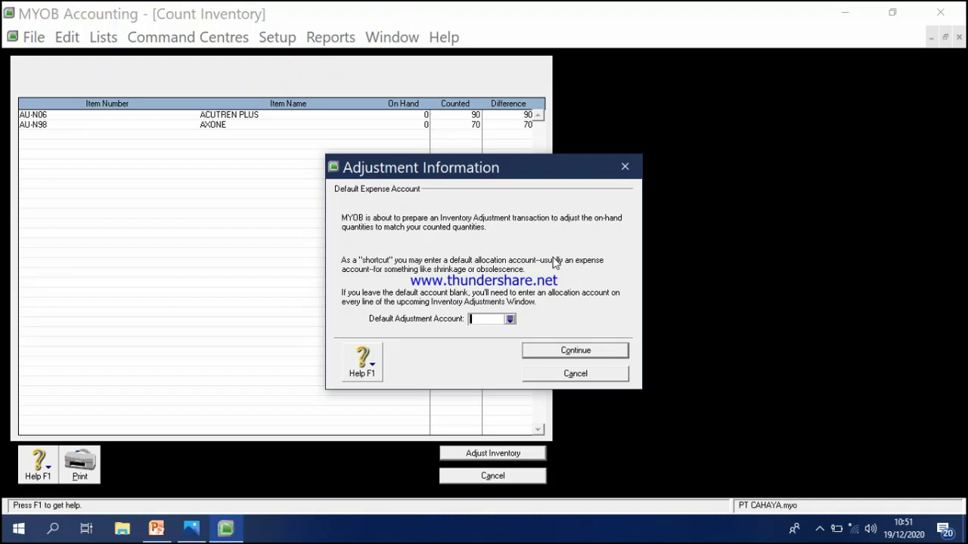
pyautogui.click(510, 319)
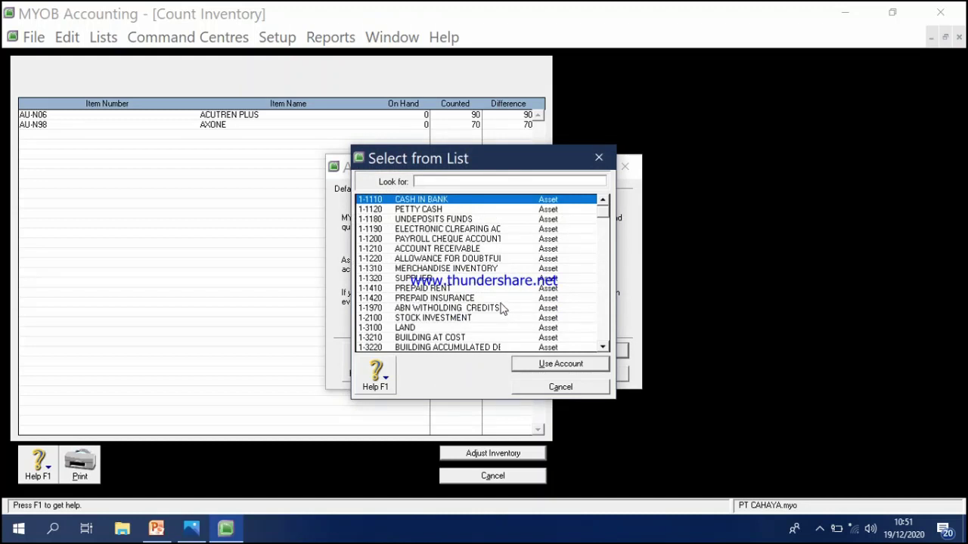
pyautogui.doubleClick(466, 268)
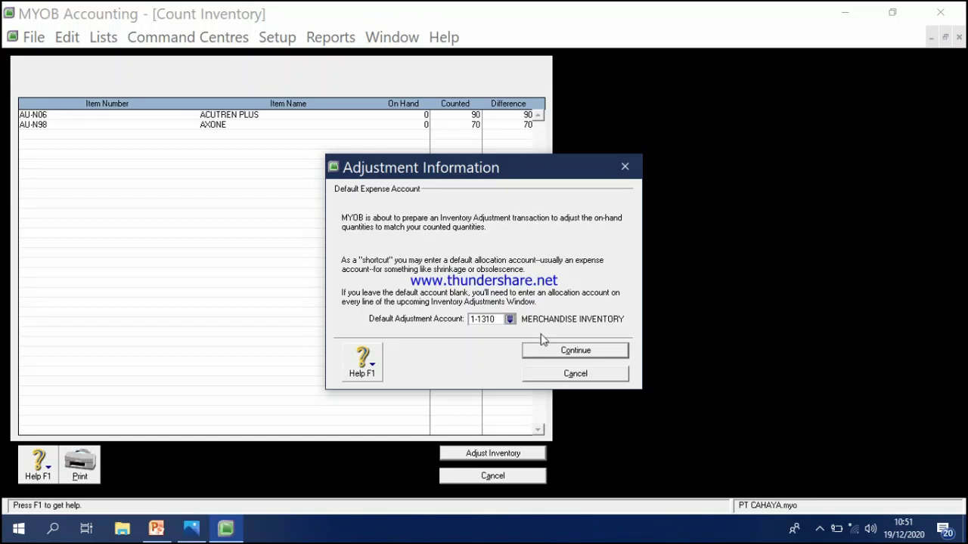
pyautogui.click(554, 351)
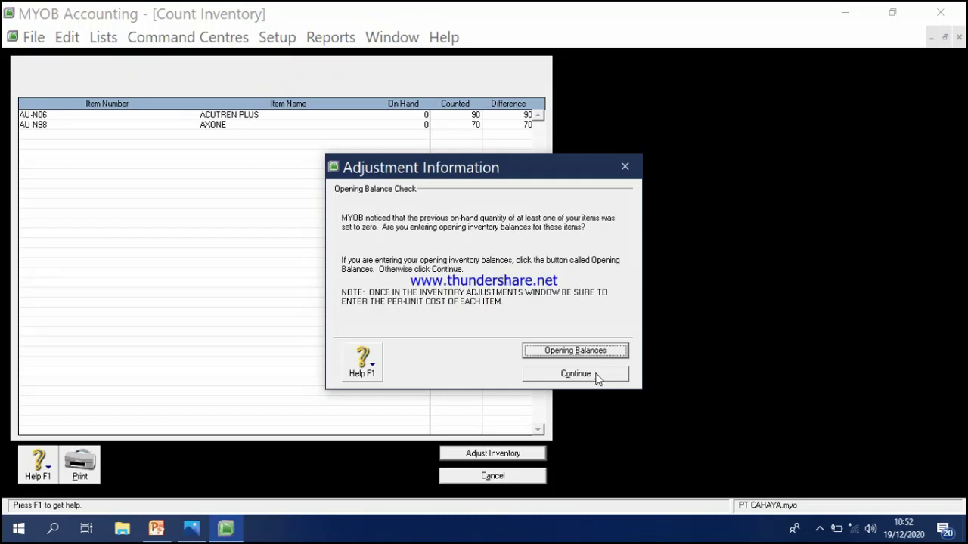
pyautogui.click(582, 350)
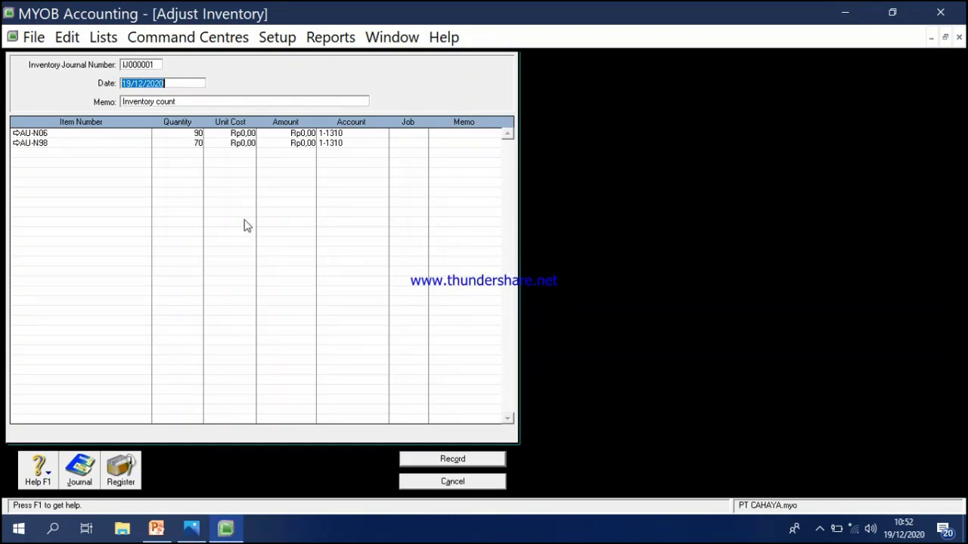
# Step: Set the unit cost of item AU-N06 to Rp1.000.000 and choose account 1-1310 MERCHANDISE INVENTORY for its line
pyautogui.click(241, 133)
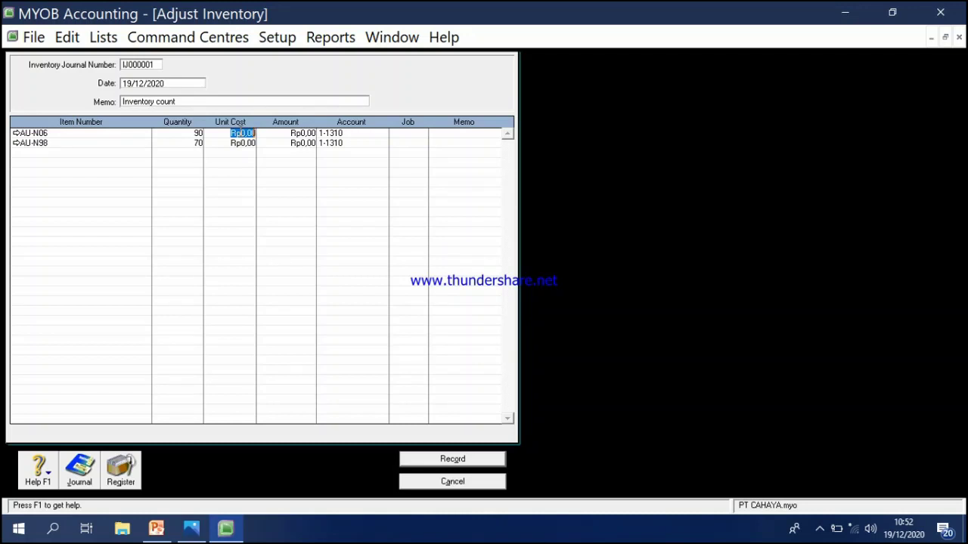
pyautogui.write('100')
pyautogui.press('BackSpace')
pyautogui.press('BackSpace')
pyautogui.press('BackSpace')
pyautogui.write('1000000')
pyautogui.press('Tab')
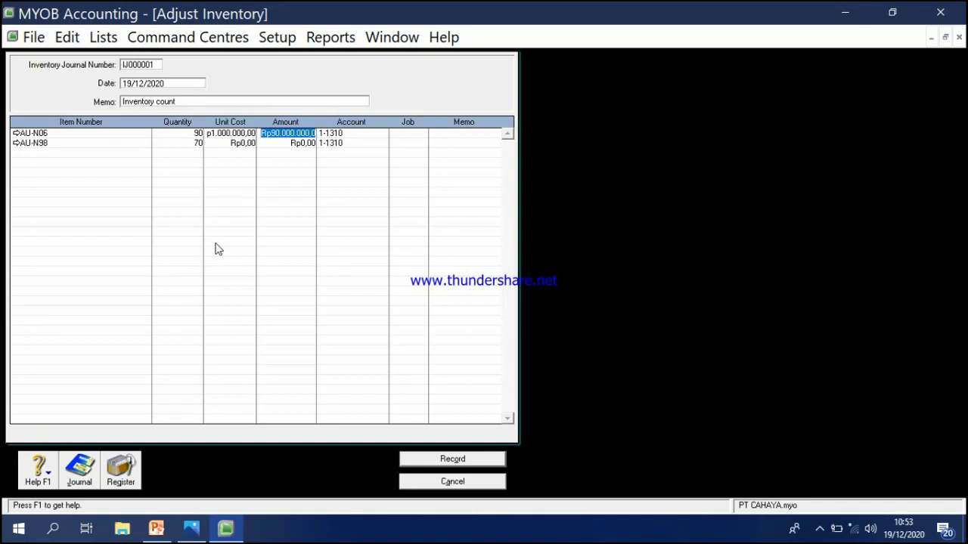
pyautogui.press('Tab')
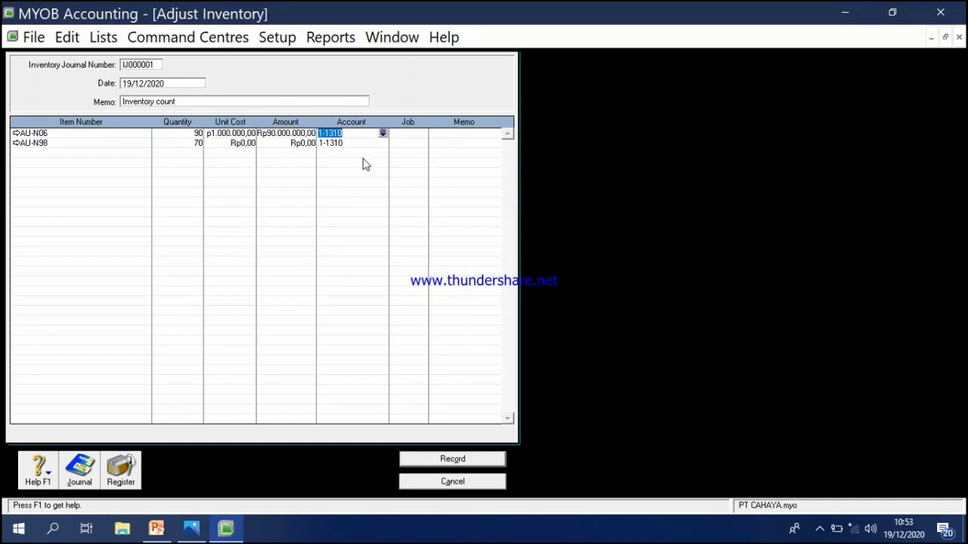
pyautogui.click(383, 133)
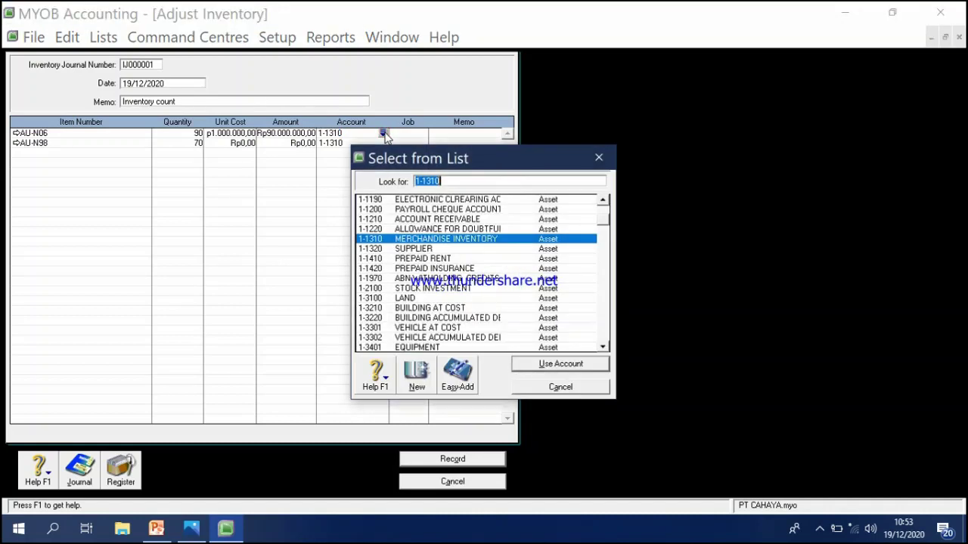
pyautogui.doubleClick(427, 239)
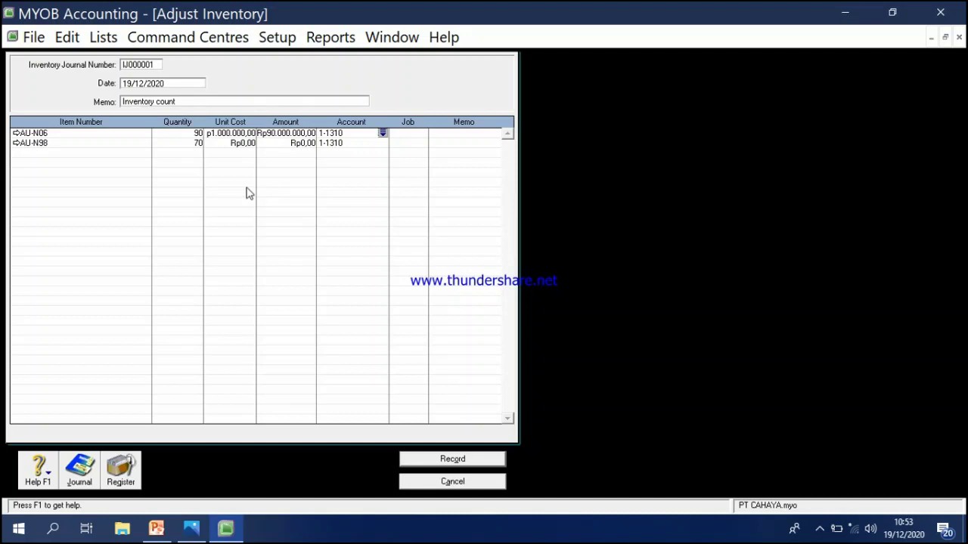
# Step: Set the unit cost of item AU-N98 to Rp1.200.000 in the inventory adjustment
pyautogui.click(233, 144)
pyautogui.write('1200000')
pyautogui.press('Tab')
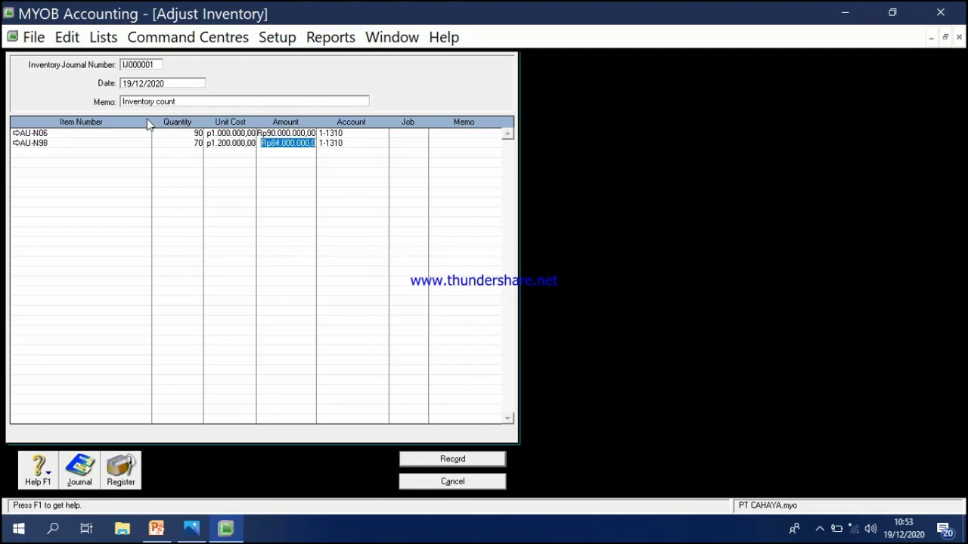
# Step: Date the inventory adjustment 01/12/2019, replace its memo with "saldo awal", and record it
pyautogui.click(176, 83)
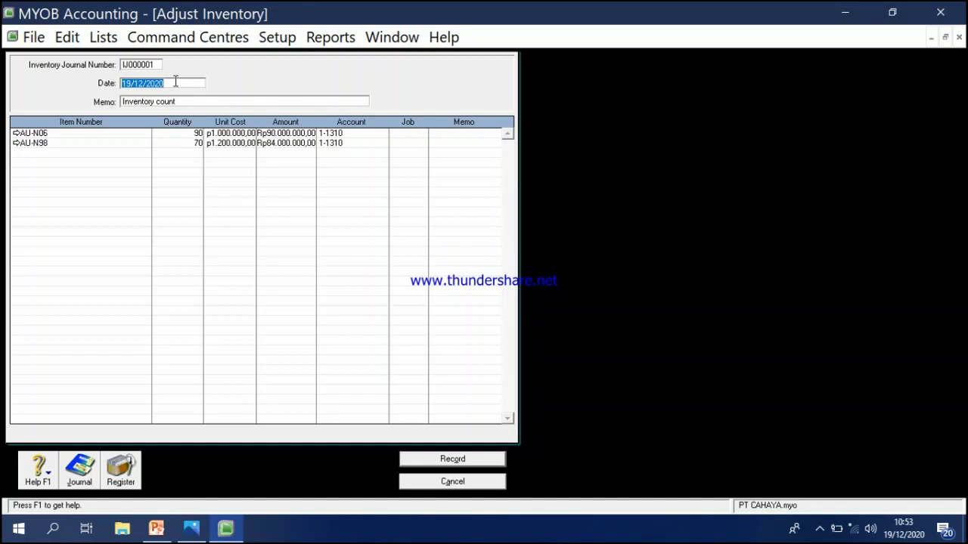
pyautogui.write('1')
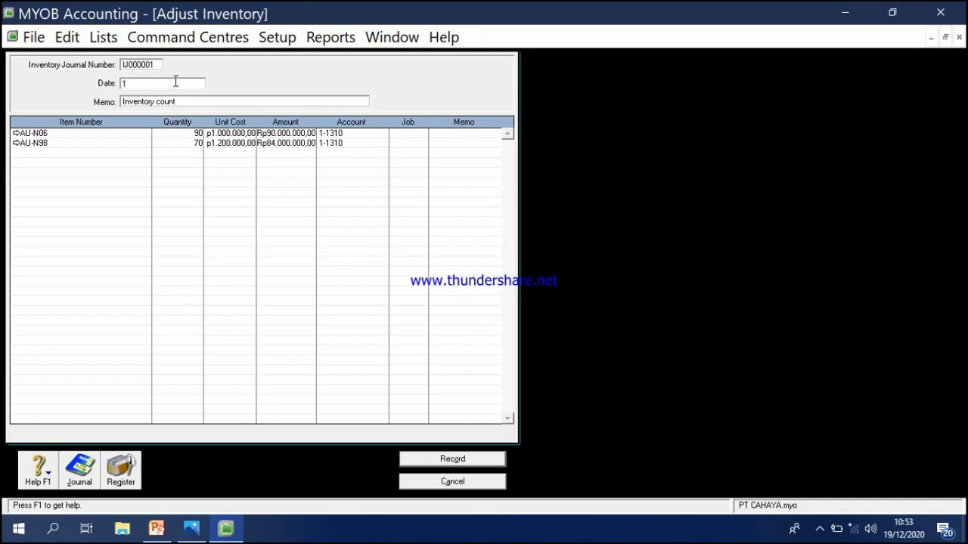
pyautogui.write('/12/2019')
pyautogui.click(189, 101)
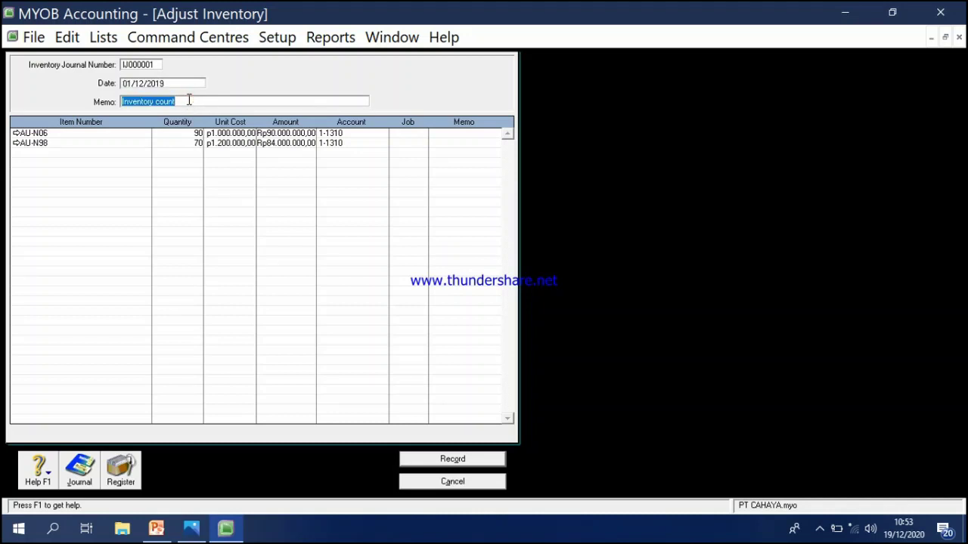
pyautogui.write('sa')
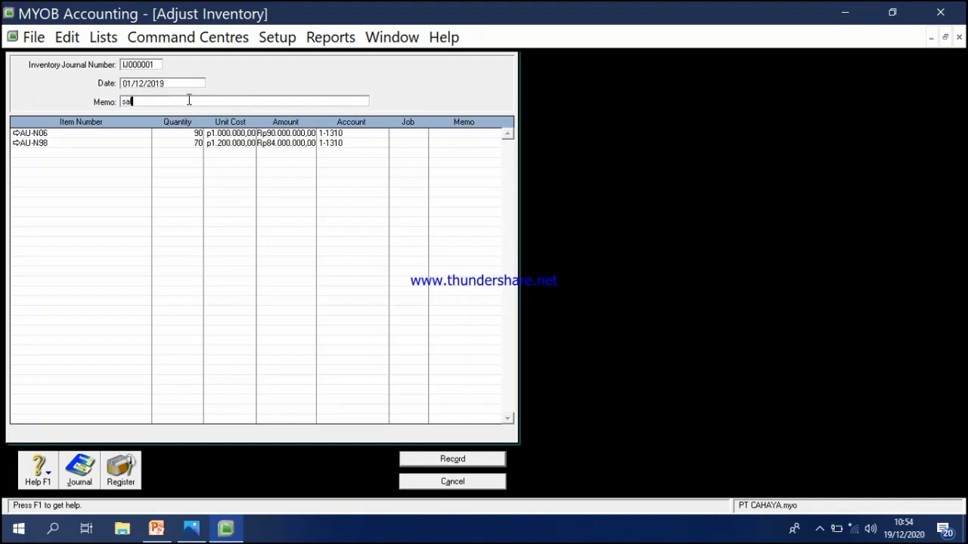
pyautogui.write('ldo awal')
pyautogui.click(460, 459)
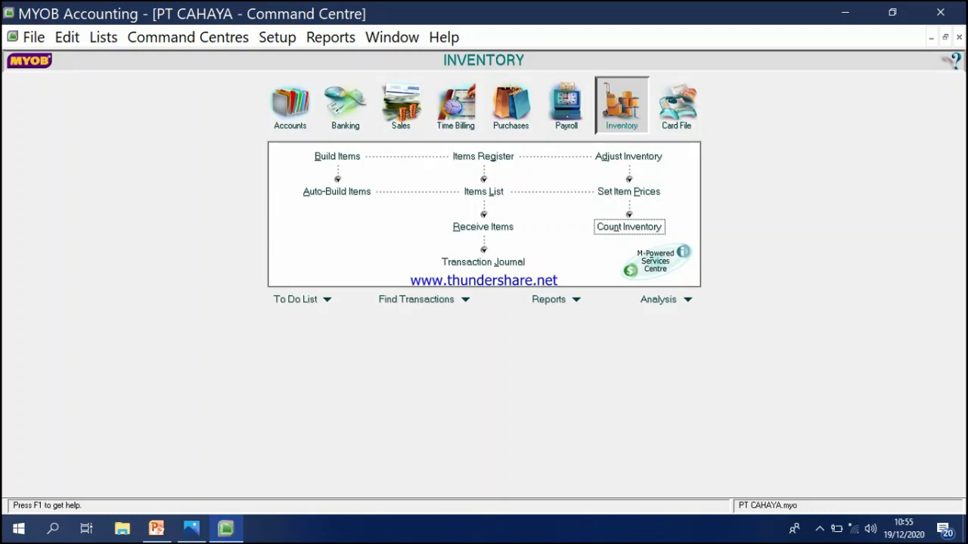
pyautogui.click(820, 529)
pyautogui.click(824, 473)
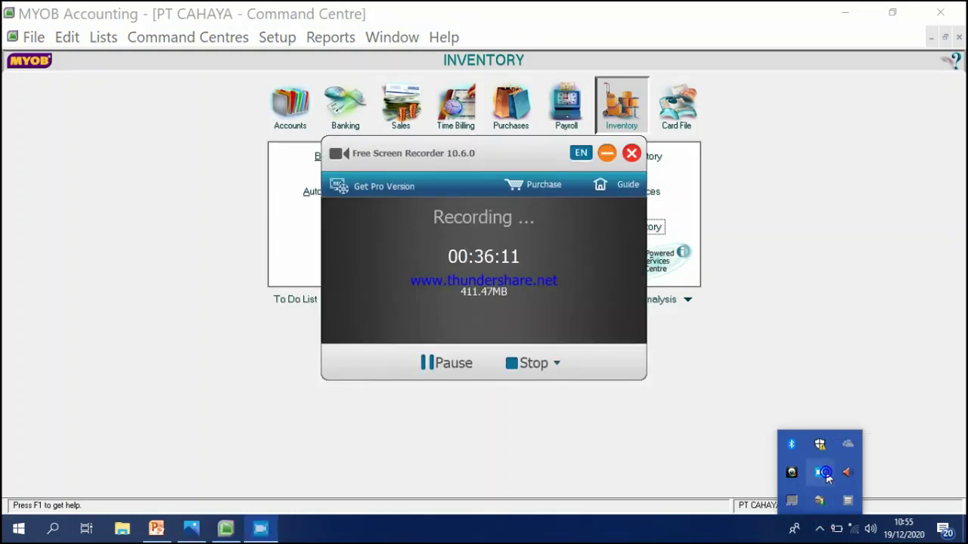